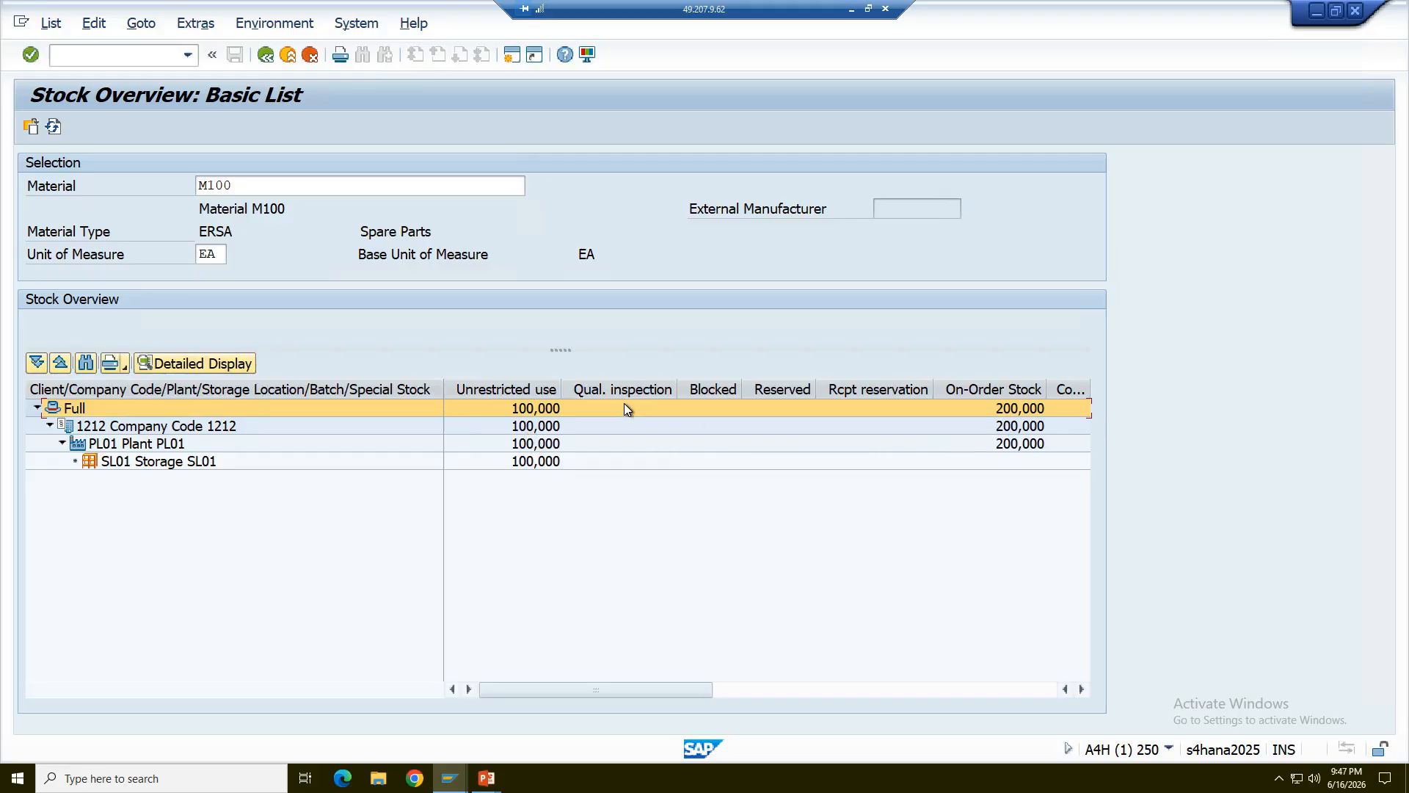
- Switch to the PowerPoint slide on goods-receipt stock types, review it, and return to the SAP stock overview
{"action": "key", "text": "alt+Tab"}
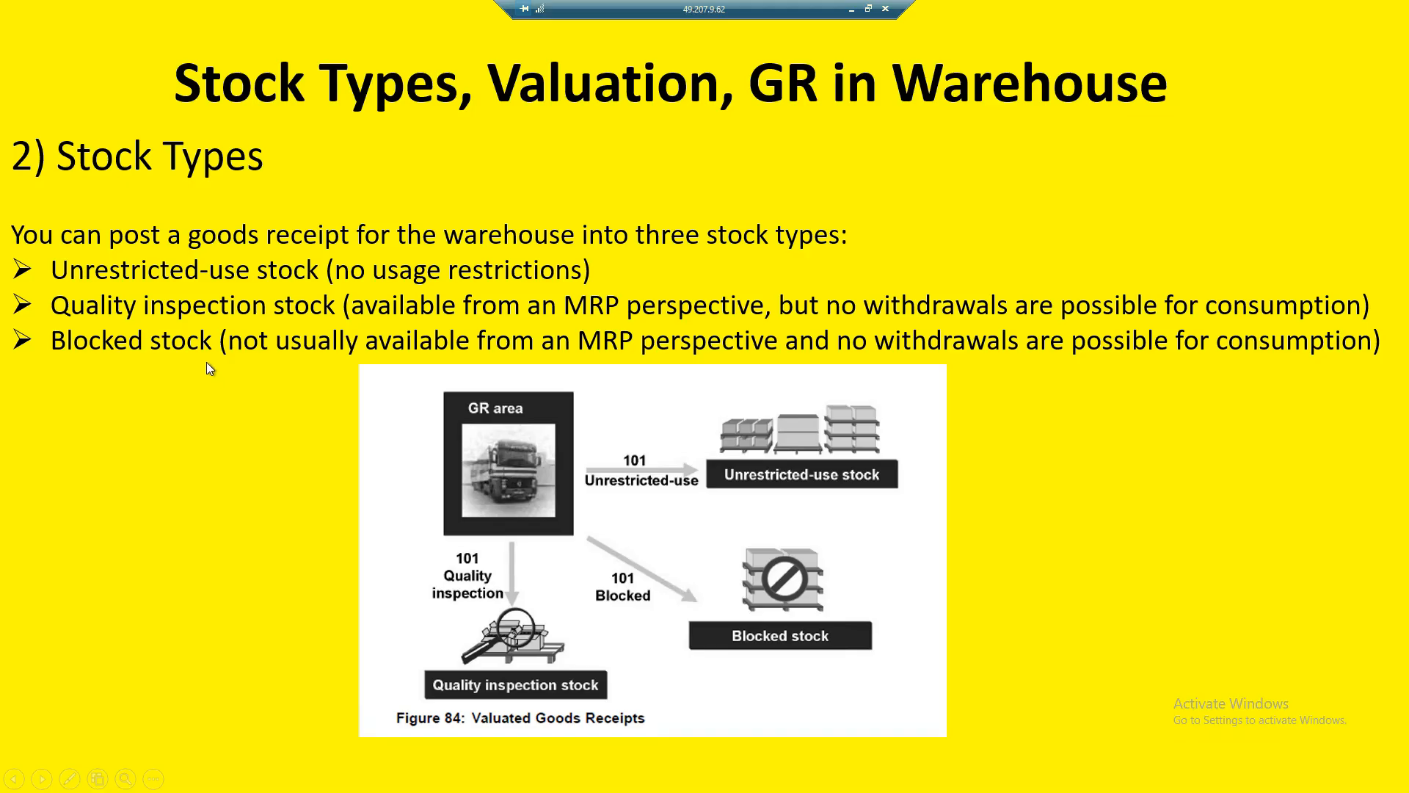
{"action": "key", "text": "alt+Tab"}
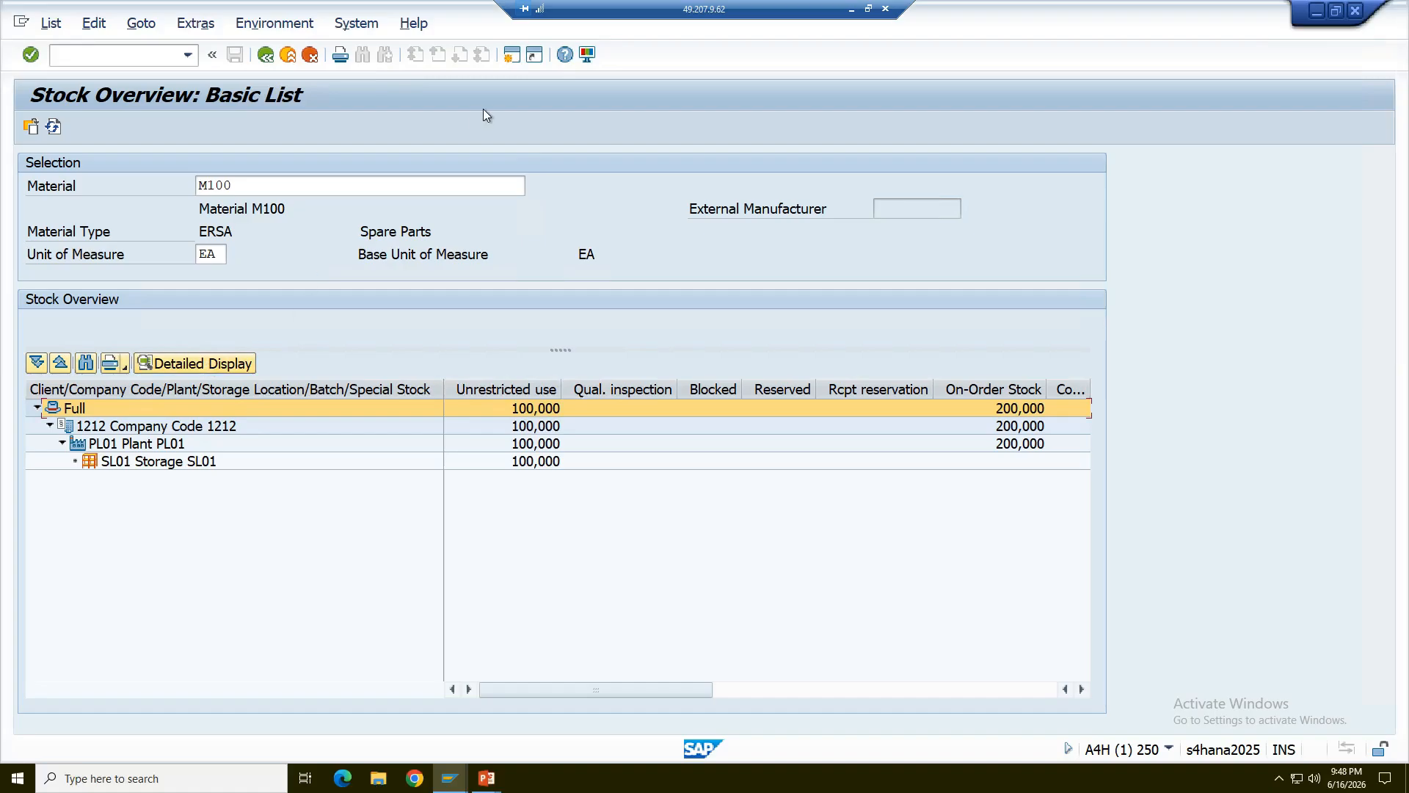
- In a new session, start transaction MIGO and set it to A01 Goods Receipt for R01 Purchase Order
{"action": "left_click", "coordinate": [515, 55]}
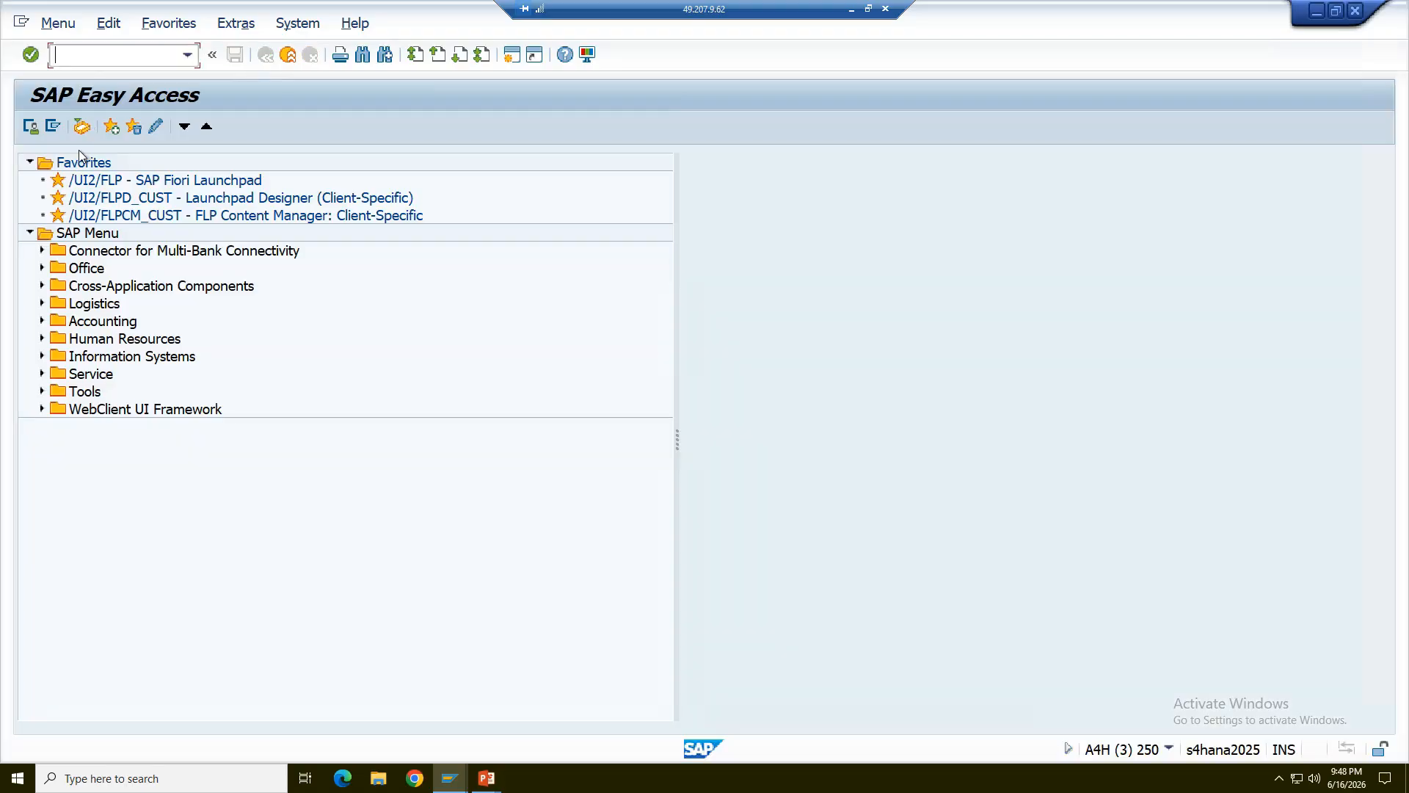
{"action": "left_click", "coordinate": [29, 162]}
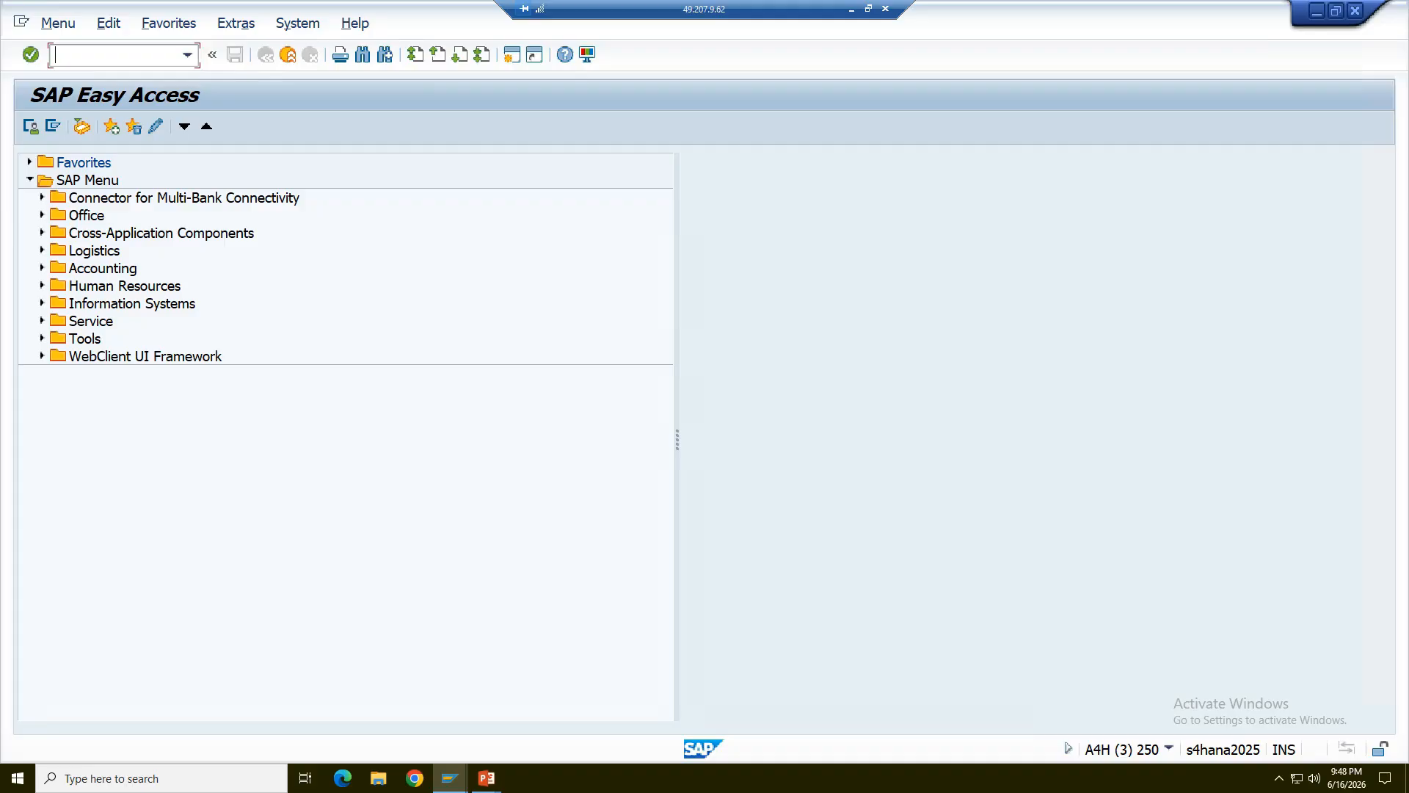
{"action": "type", "text": "migo"}
{"action": "key", "text": "Return"}
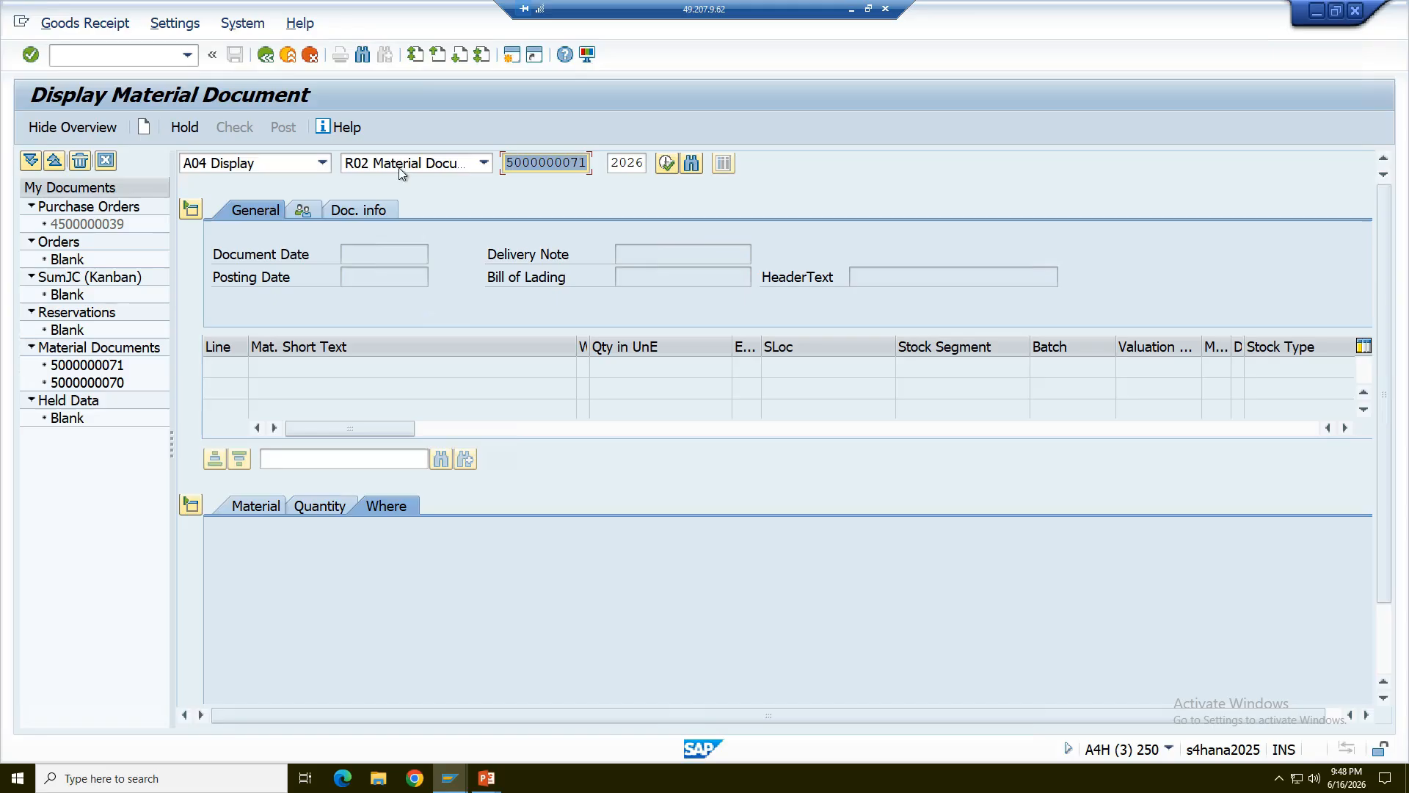
{"action": "left_click", "coordinate": [327, 162]}
{"action": "left_click", "coordinate": [335, 183]}
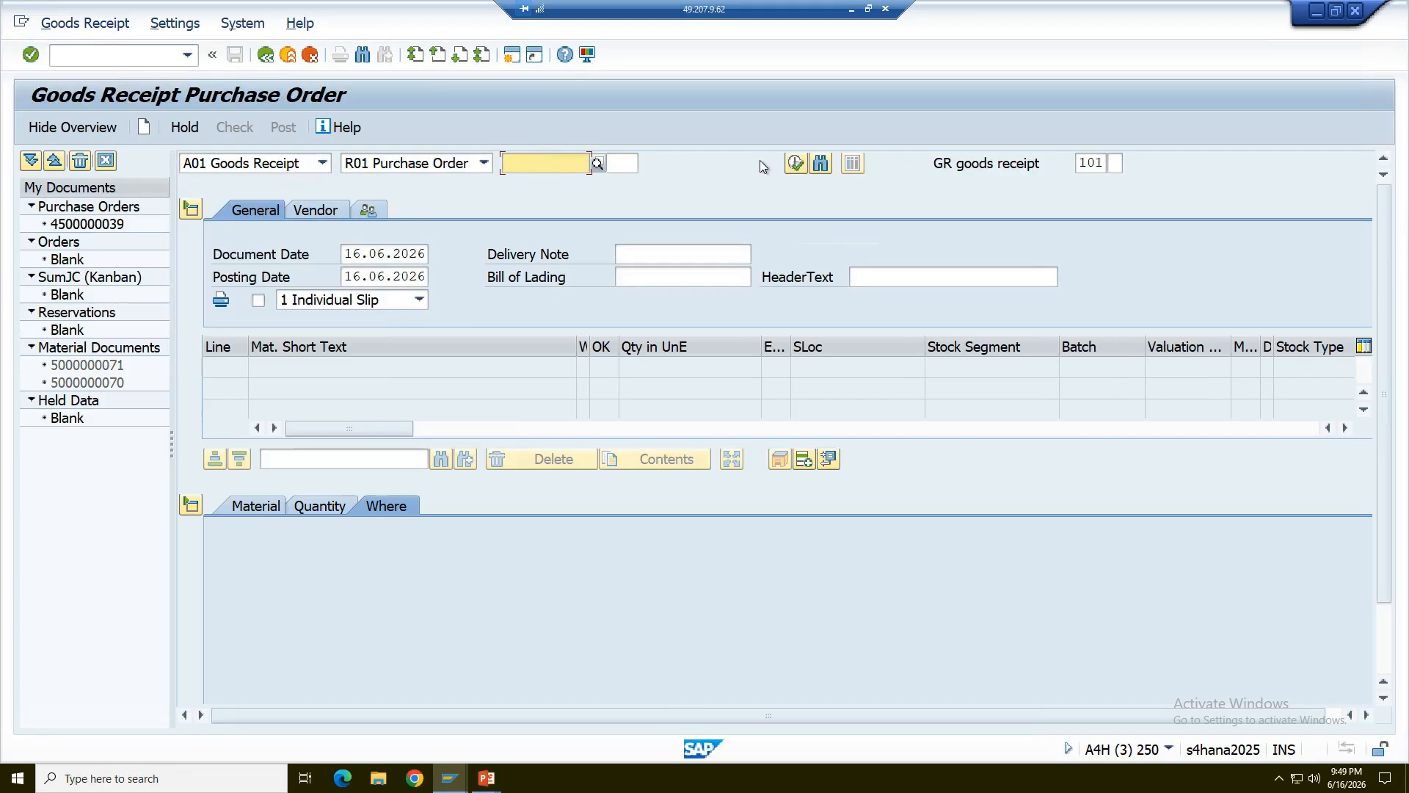
- Search the purchase orders for material M100, load the first listed order into the goods receipt, and close the search results
{"action": "left_click", "coordinate": [821, 162]}
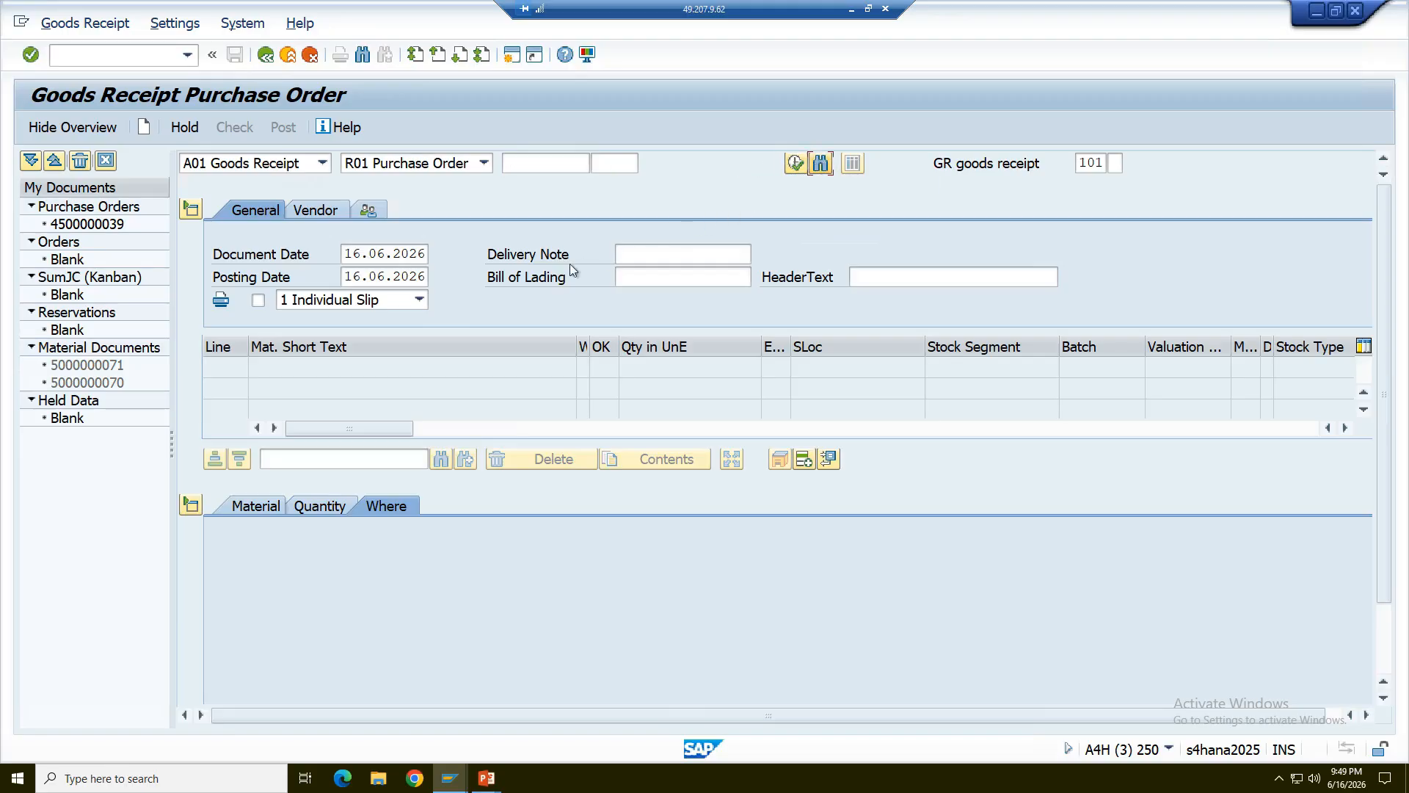
{"action": "left_click", "coordinate": [294, 263]}
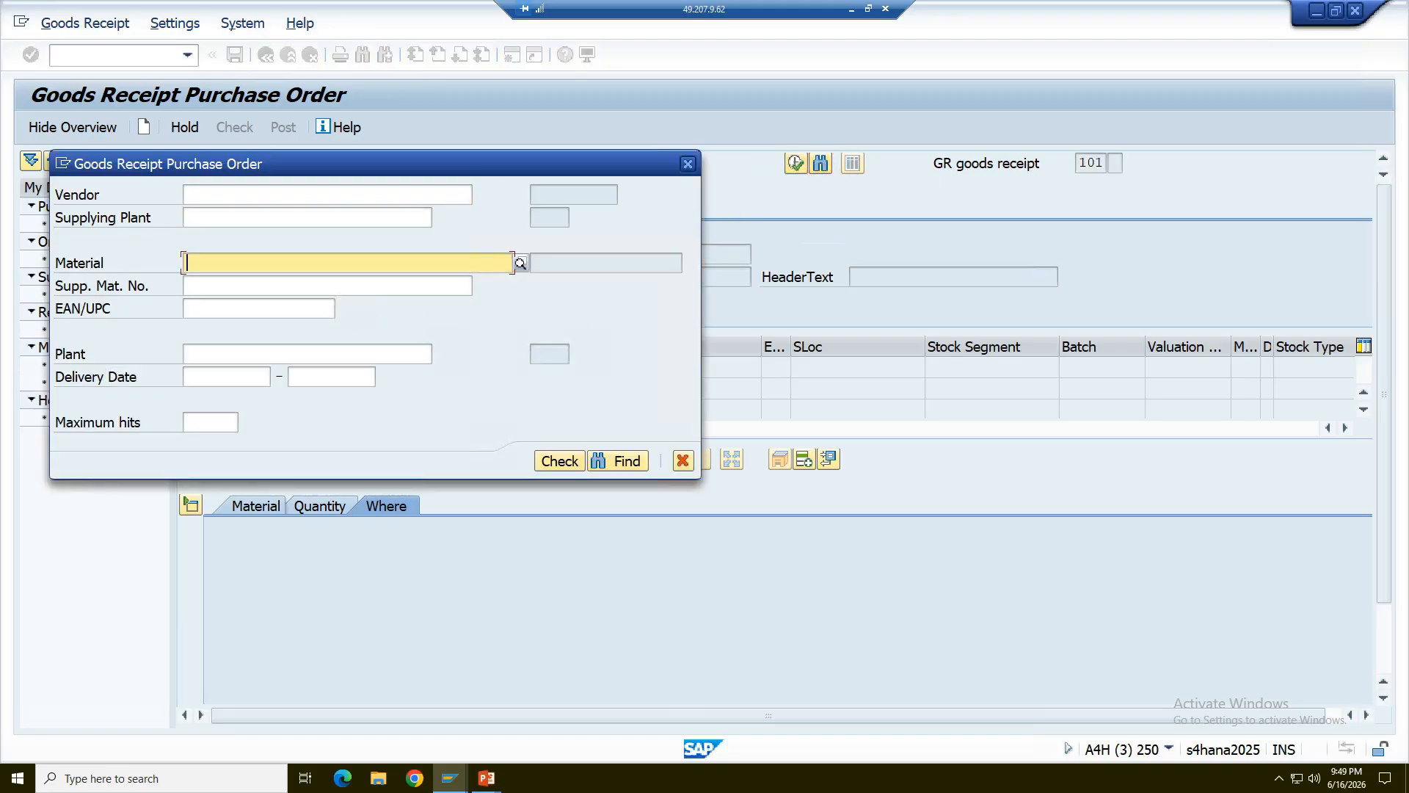
{"action": "type", "text": "M100"}
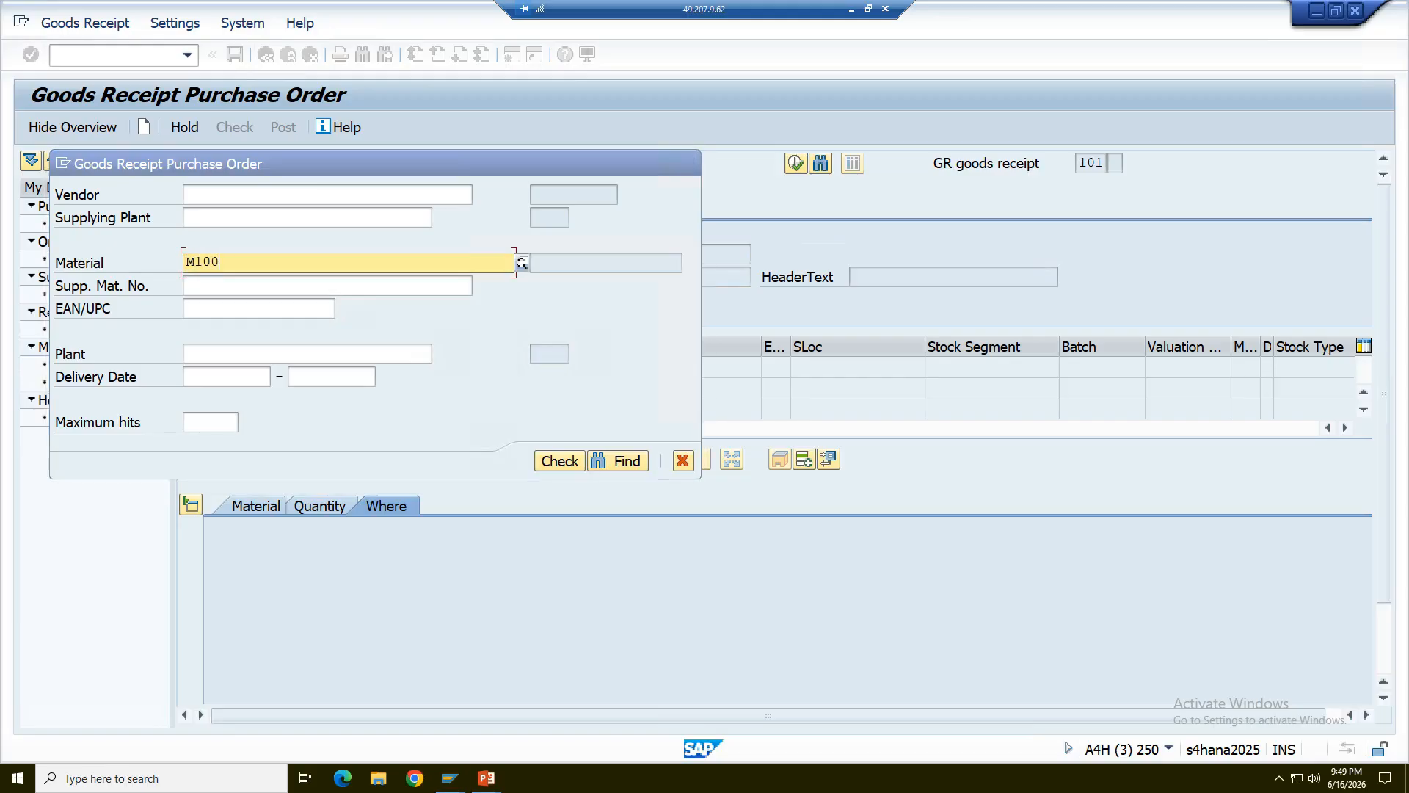
{"action": "left_click", "coordinate": [236, 303]}
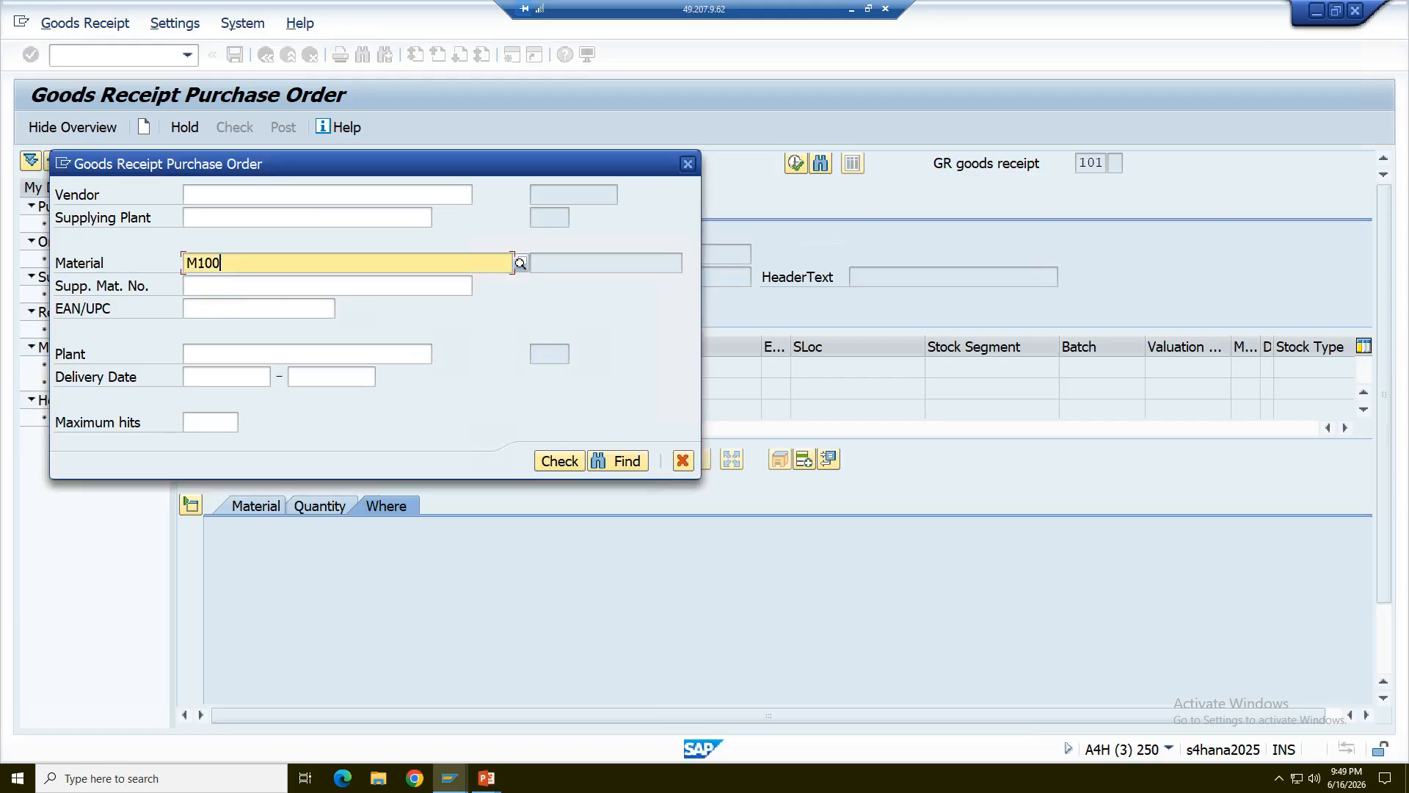
{"action": "left_click", "coordinate": [628, 461]}
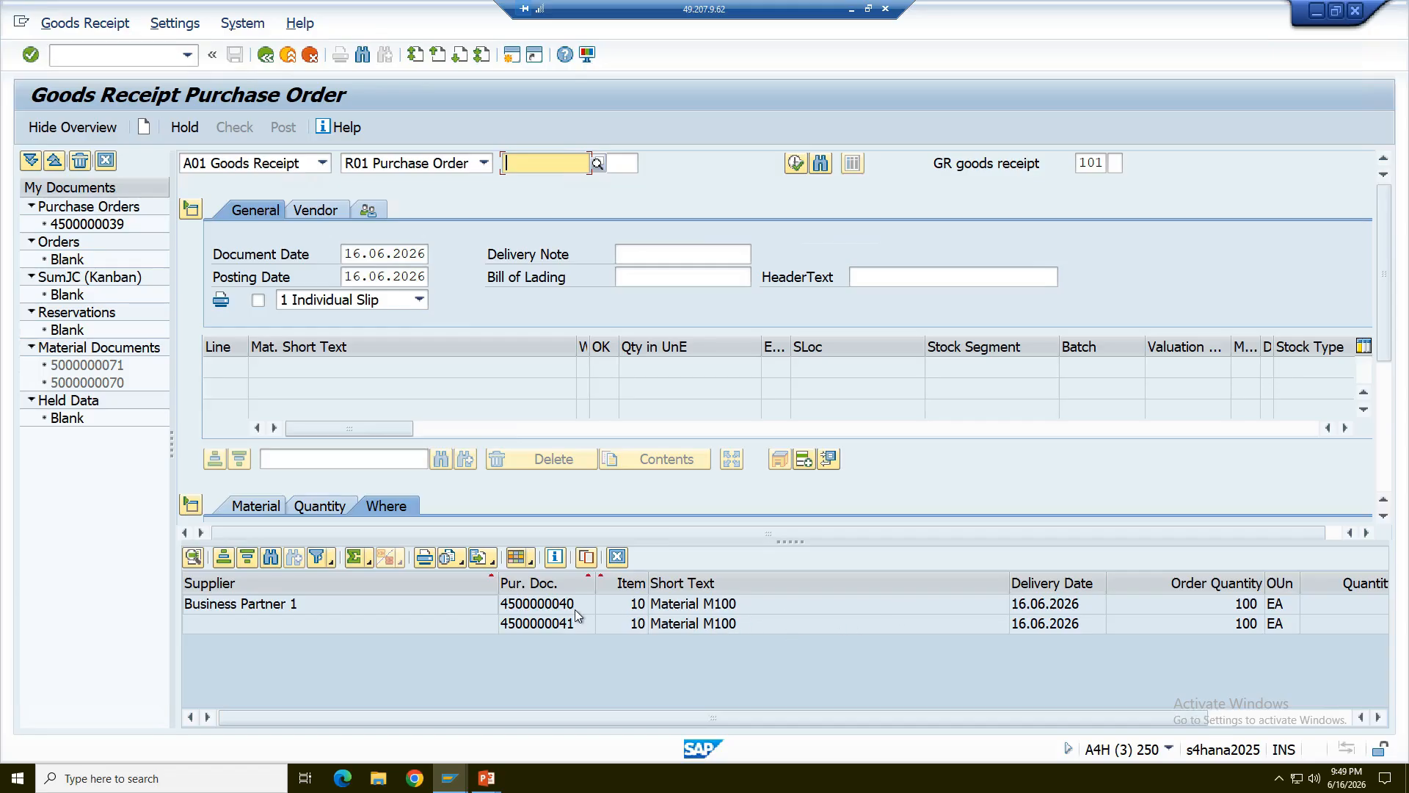
{"action": "double_click", "coordinate": [519, 607]}
{"action": "left_click", "coordinate": [616, 558]}
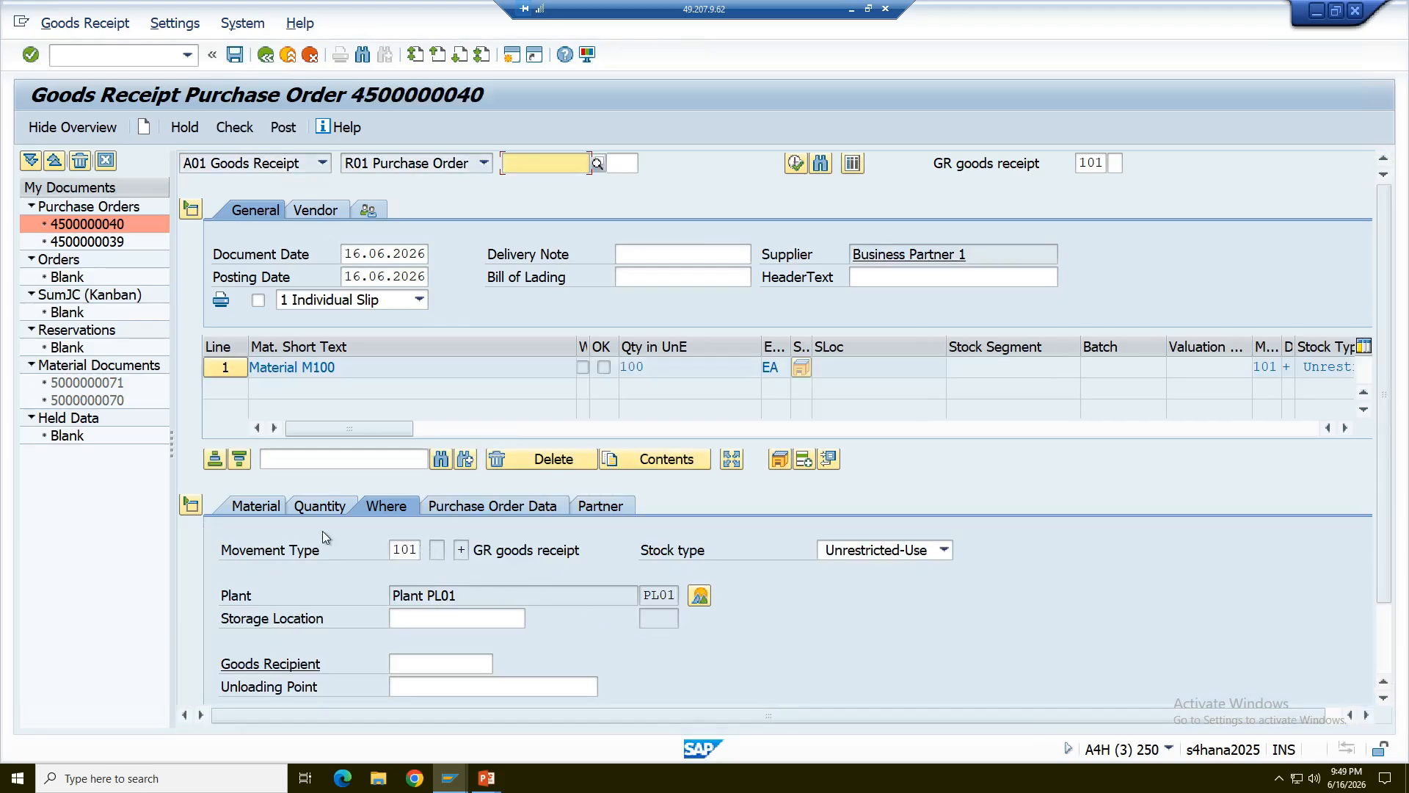
- Distribute the Material M100 item's quantity as 60 unrestricted-use, 10 quality inspection and 30 blocked, and adopt the split
{"action": "left_click", "coordinate": [731, 462]}
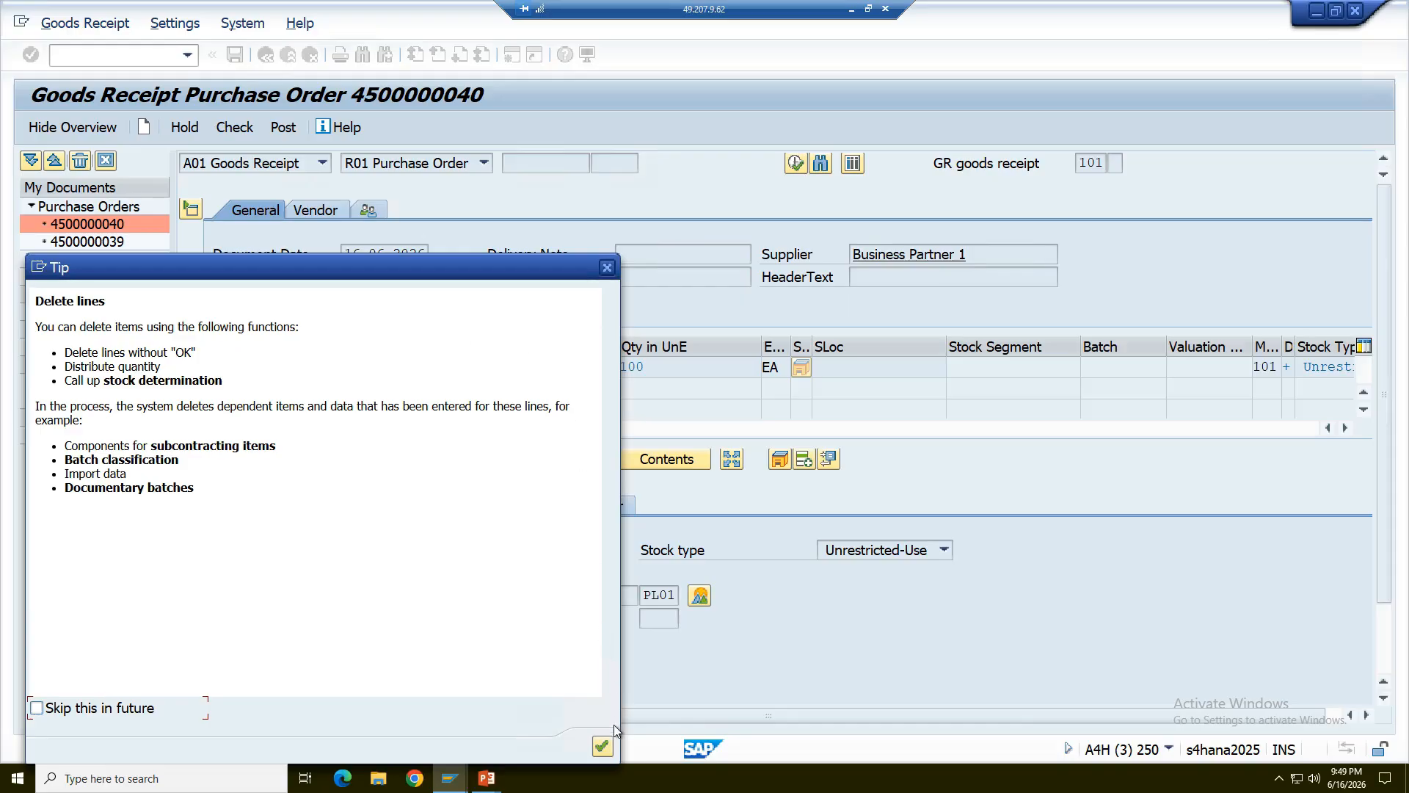
{"action": "left_click", "coordinate": [603, 746]}
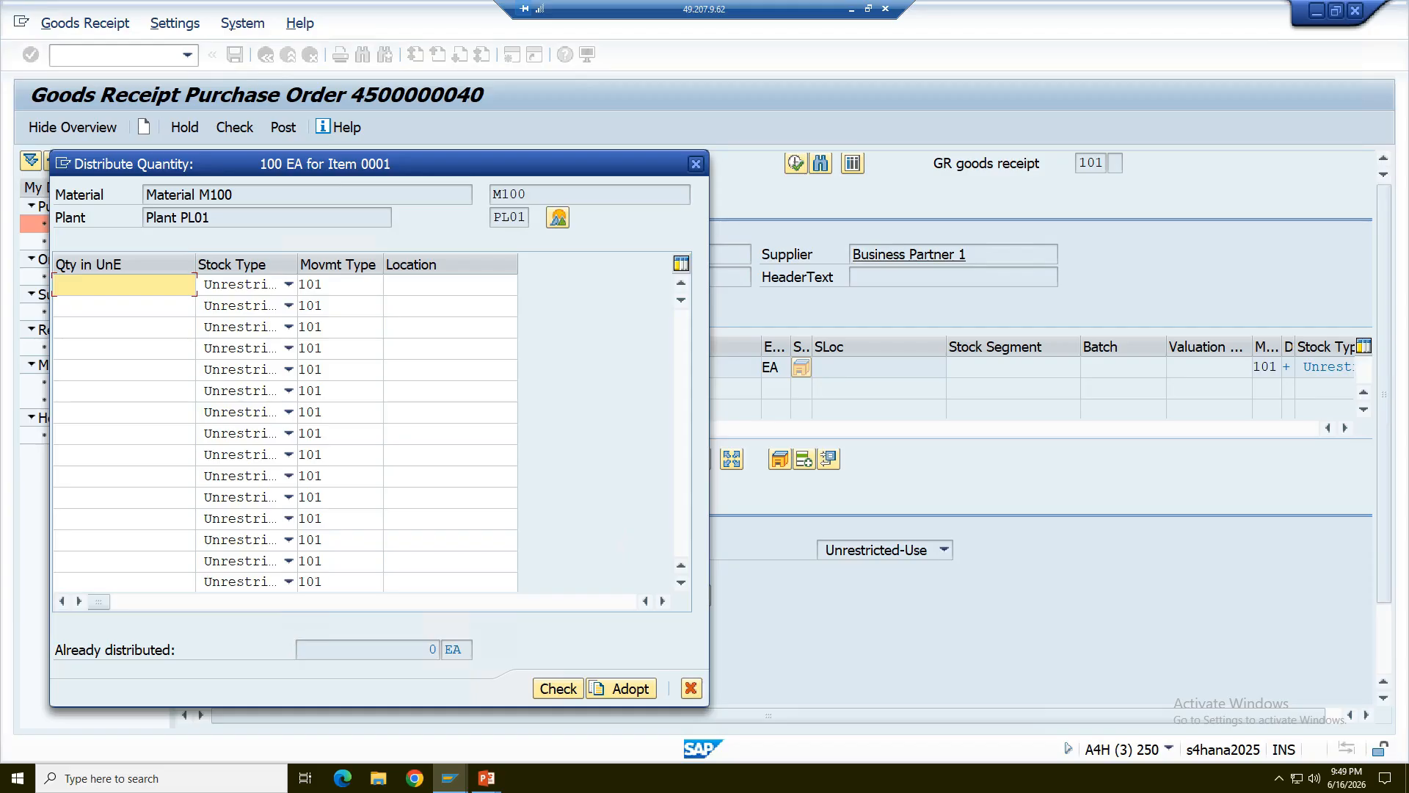
{"action": "type", "text": "60"}
{"action": "left_click", "coordinate": [123, 306]}
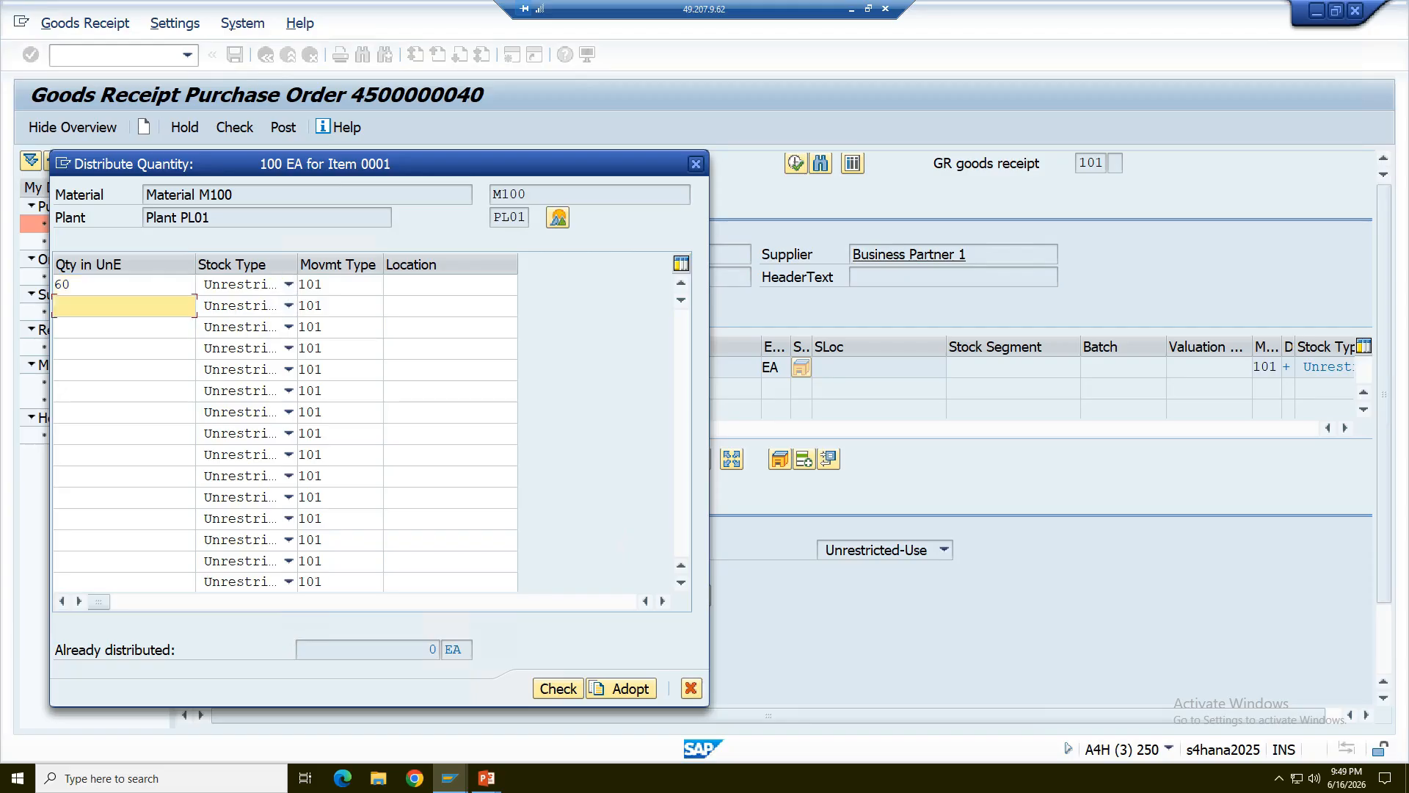
{"action": "type", "text": "10"}
{"action": "left_click", "coordinate": [290, 305]}
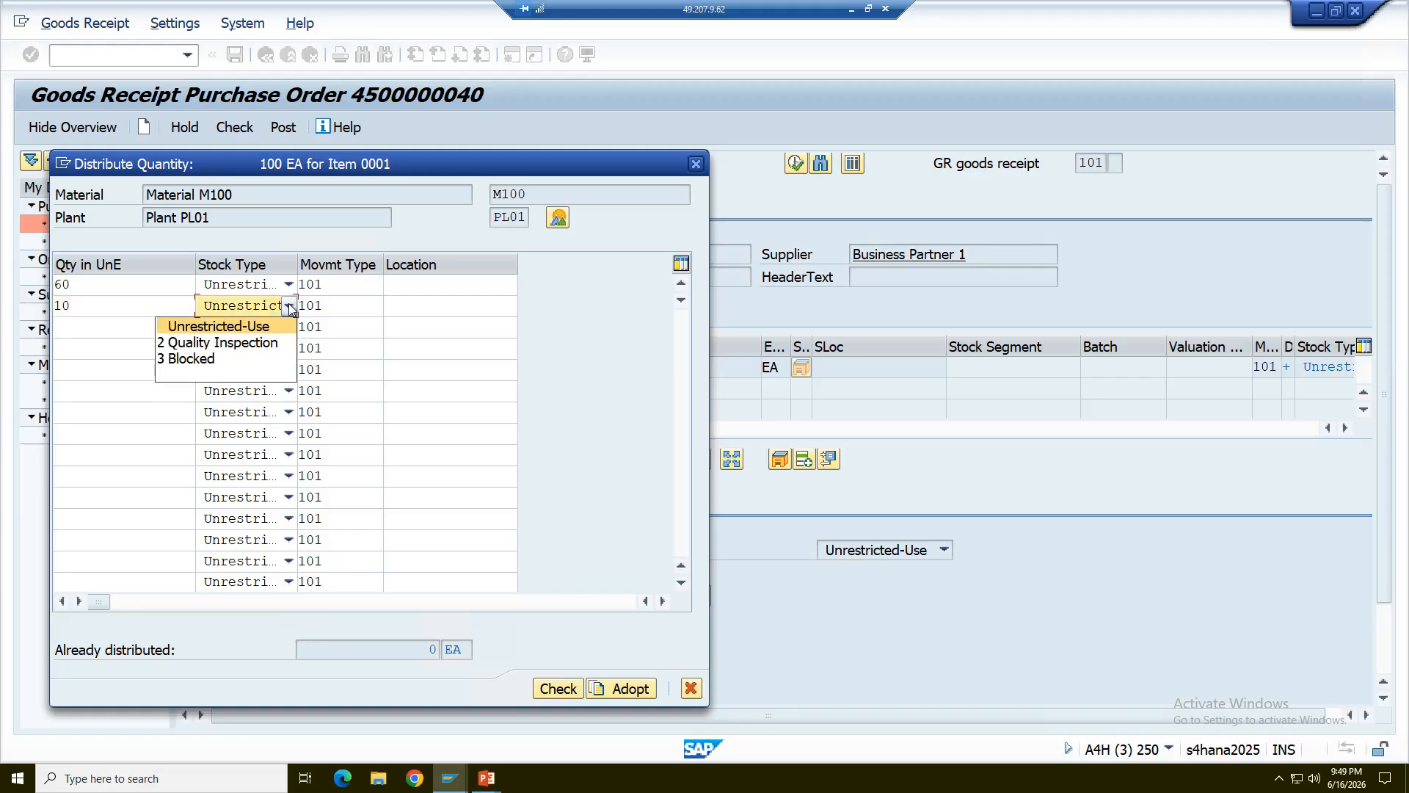
{"action": "left_click", "coordinate": [265, 343]}
{"action": "left_click", "coordinate": [125, 328]}
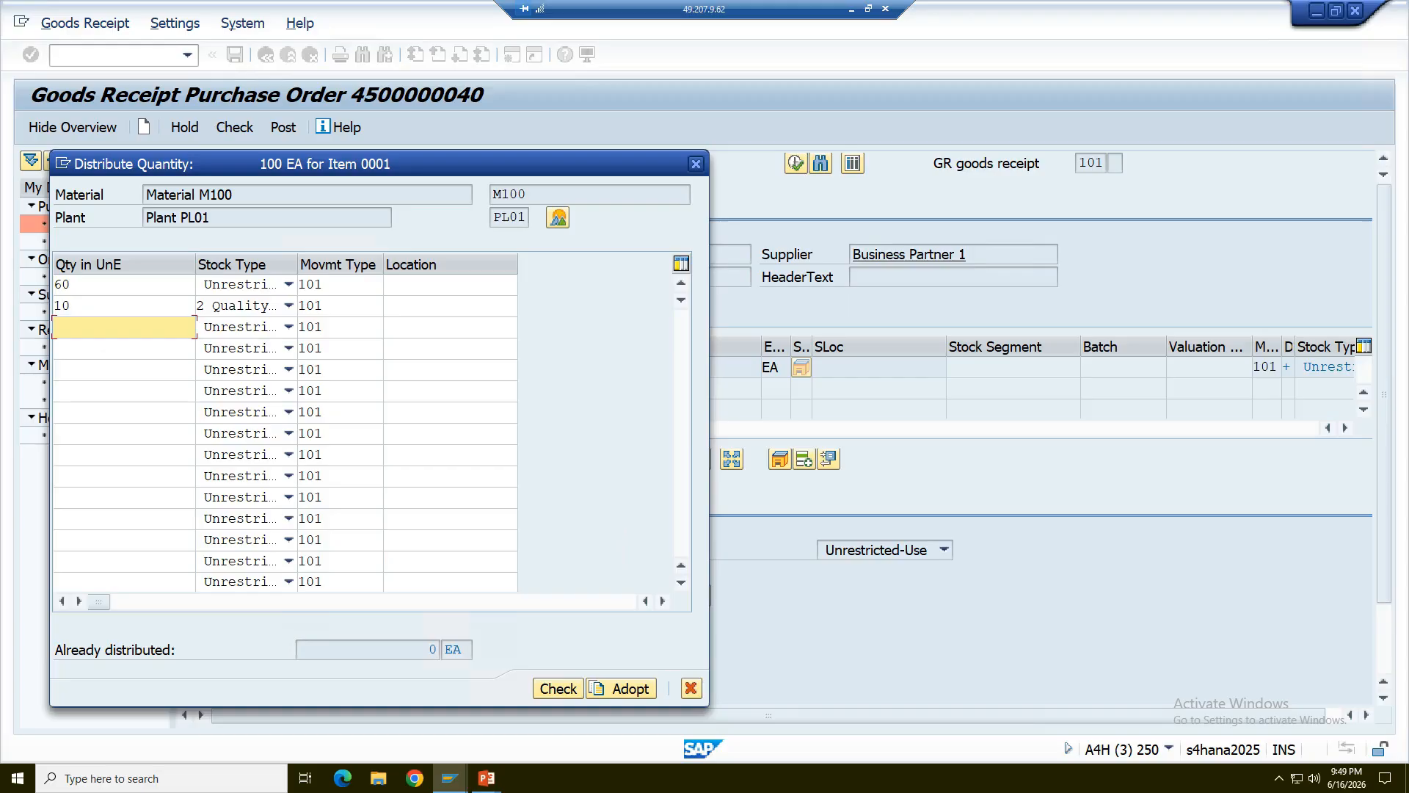
{"action": "type", "text": "30"}
{"action": "left_click", "coordinate": [290, 327]}
{"action": "left_click", "coordinate": [235, 378]}
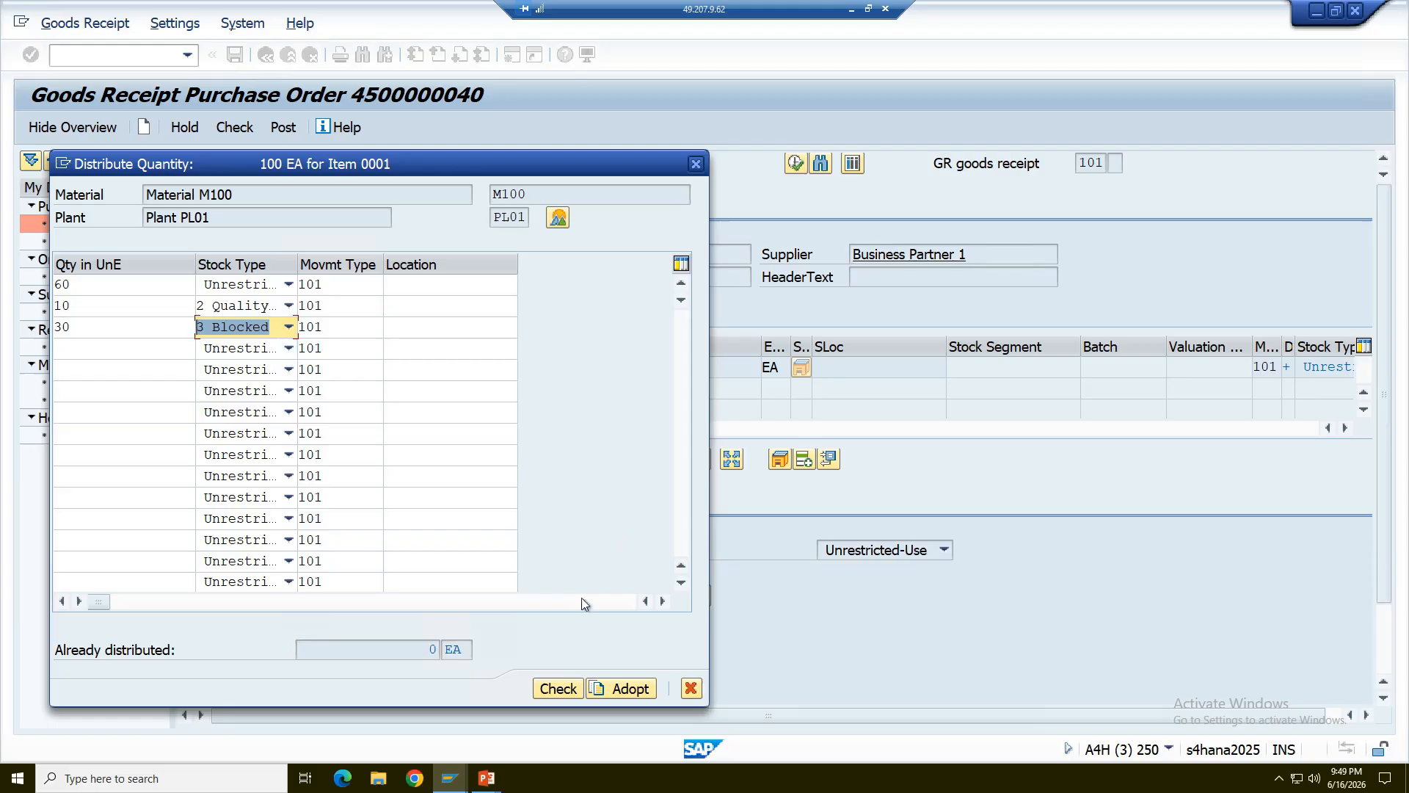
{"action": "left_click", "coordinate": [618, 690]}
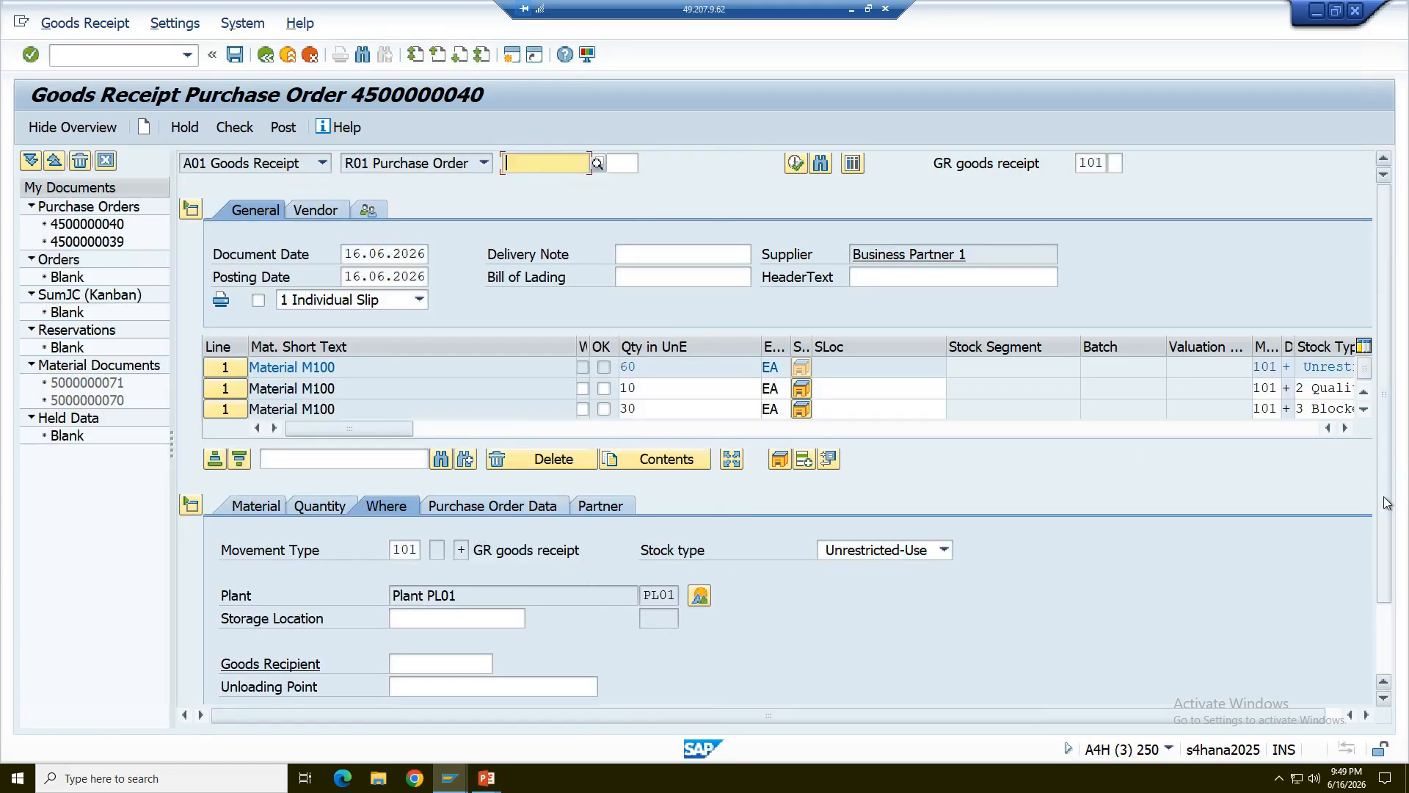
- Assign storage location SL01 to the 60 EA unrestricted-use line and mark the item OK
{"action": "scroll", "coordinate": [689, 612], "scroll_direction": "down", "scroll_amount": 2}
{"action": "left_click", "coordinate": [441, 527]}
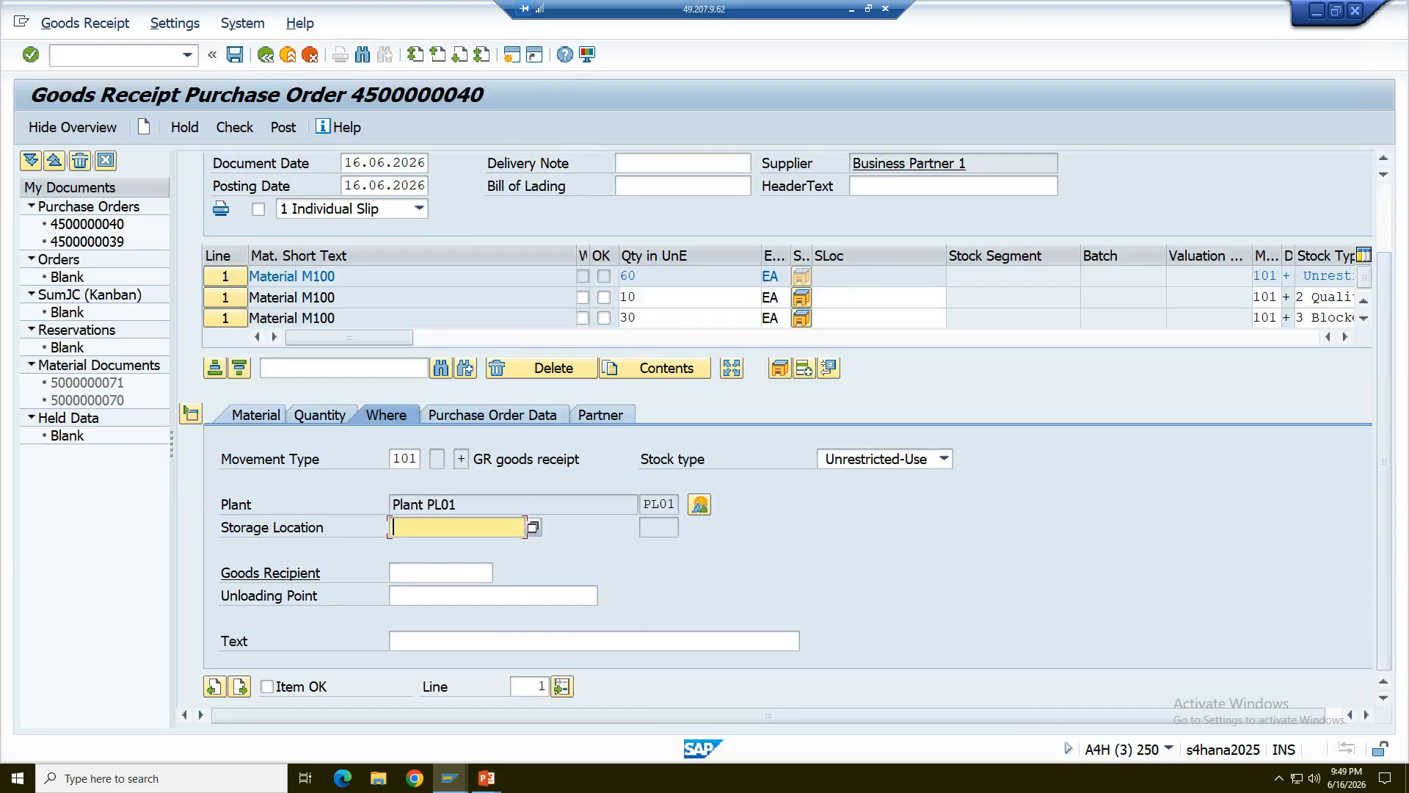
{"action": "type", "text": "SL01"}
{"action": "left_click", "coordinate": [267, 687]}
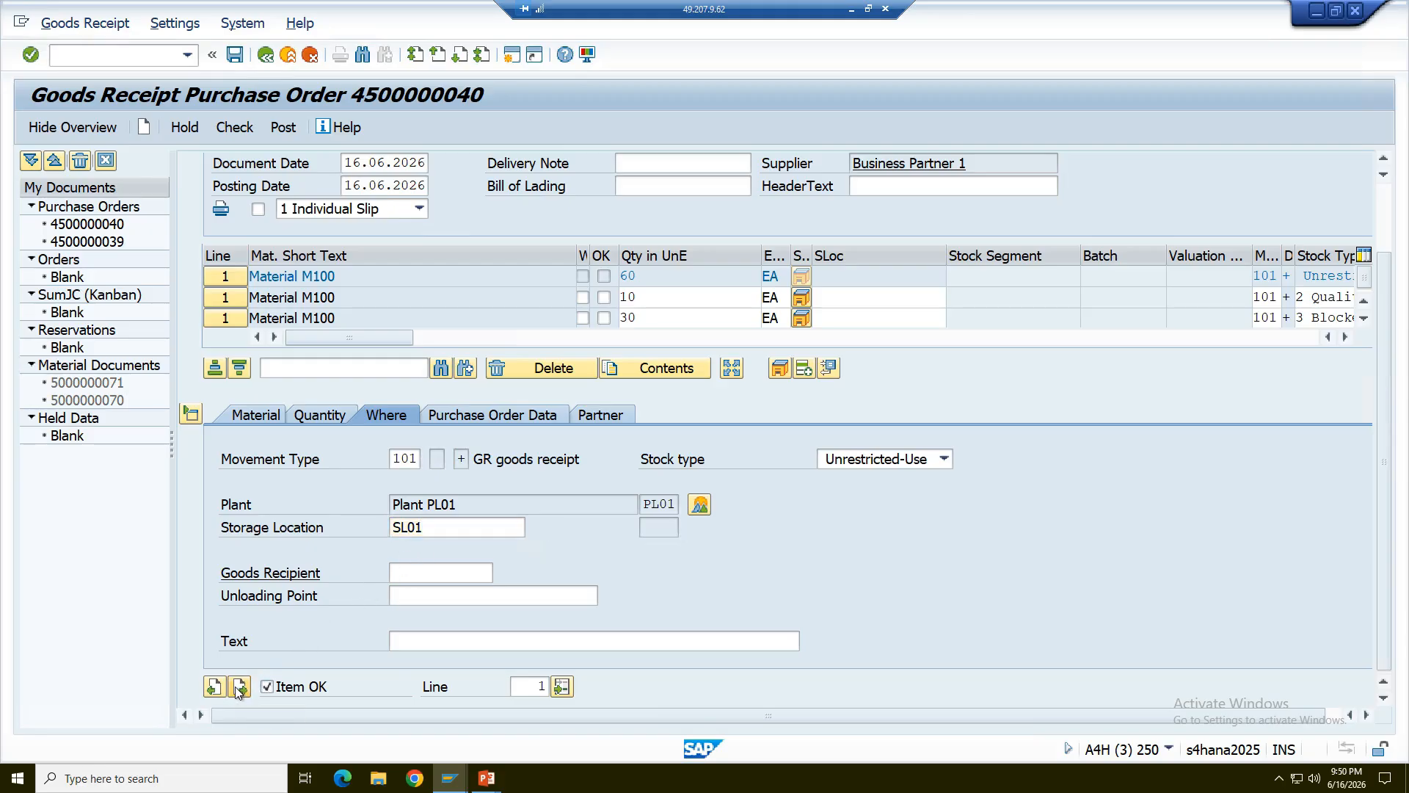
- Assign storage location SL01 to the 10 EA quality inspection and 30 EA blocked lines, marking each item OK
{"action": "left_click", "coordinate": [235, 686]}
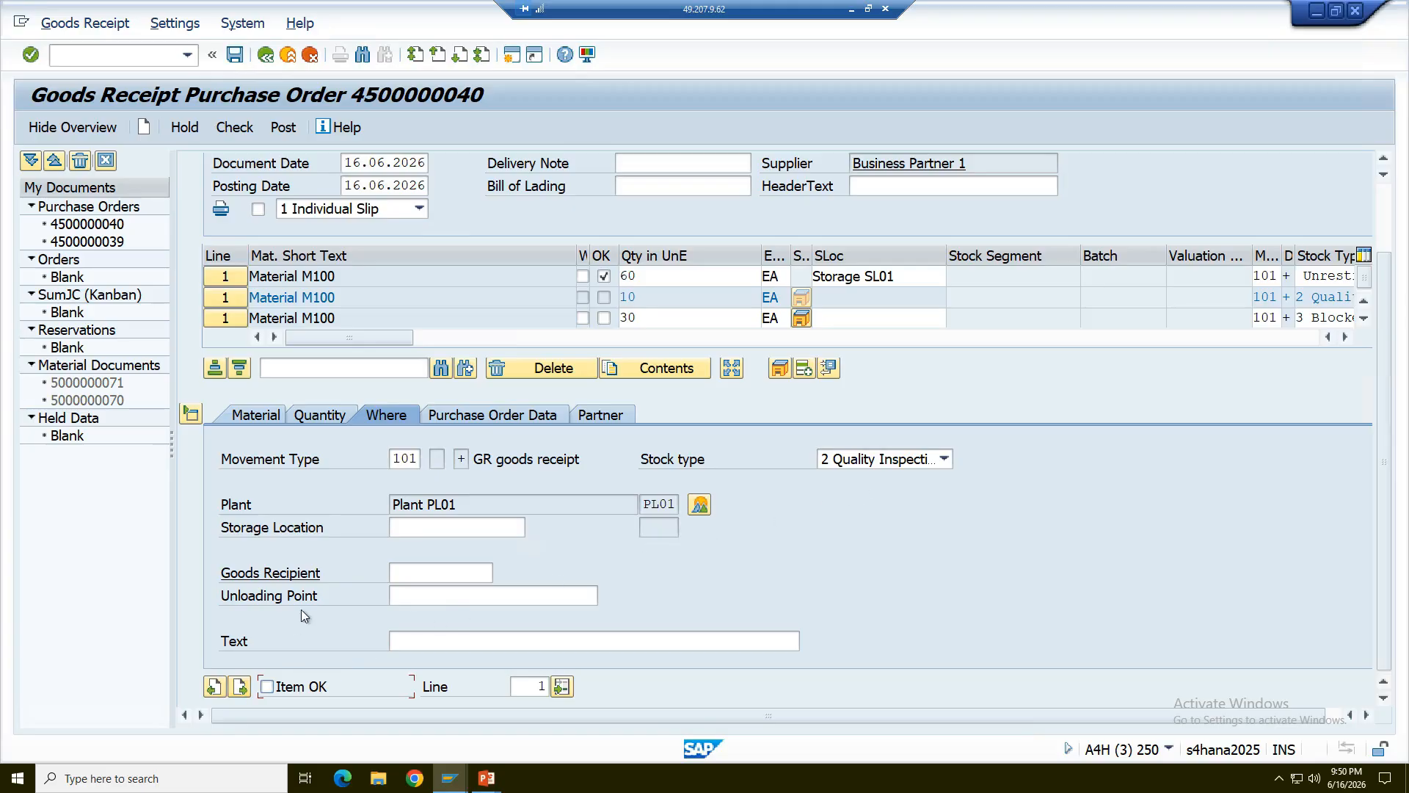
{"action": "left_click", "coordinate": [396, 529]}
{"action": "left_click", "coordinate": [420, 544]}
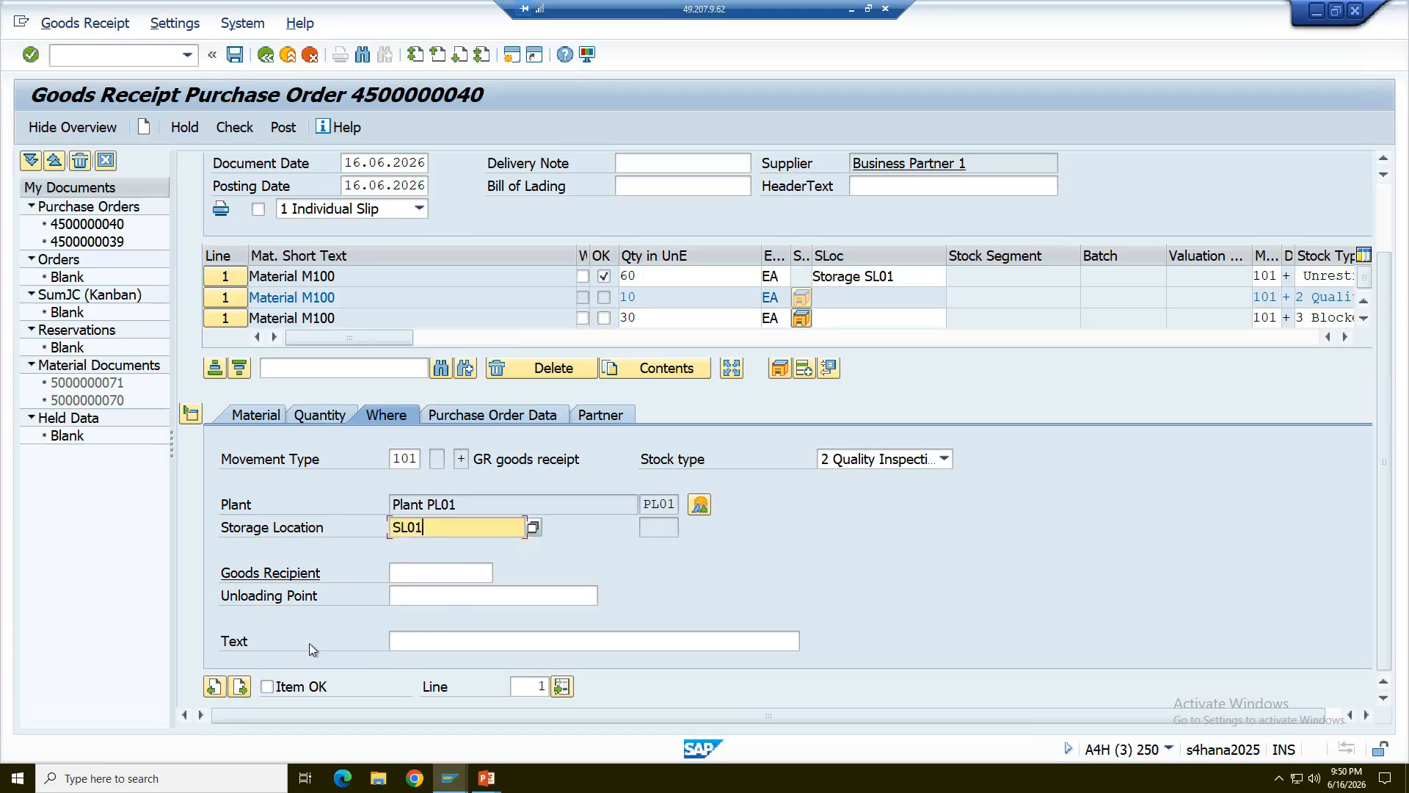
{"action": "left_click", "coordinate": [276, 687]}
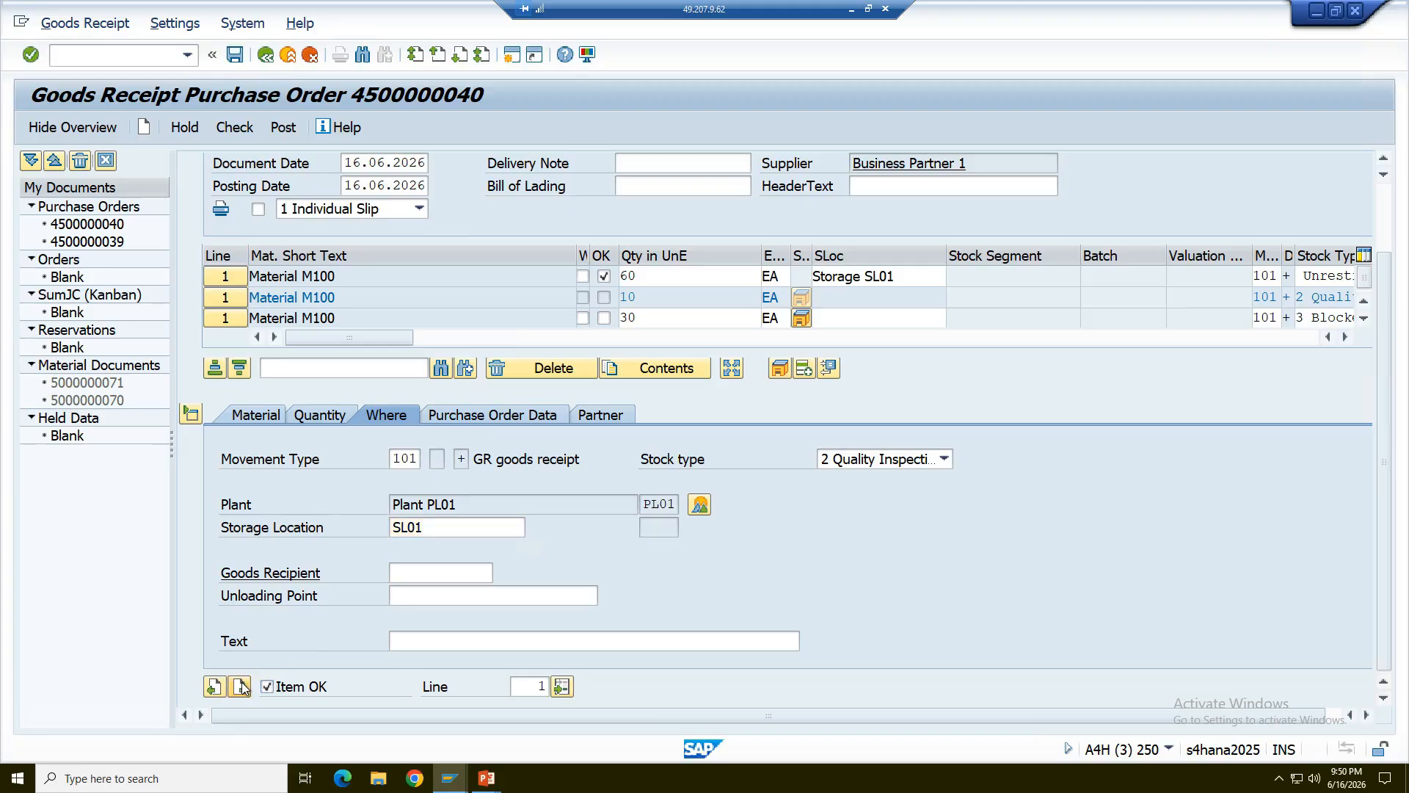
{"action": "left_click", "coordinate": [240, 687]}
{"action": "left_click", "coordinate": [469, 529]}
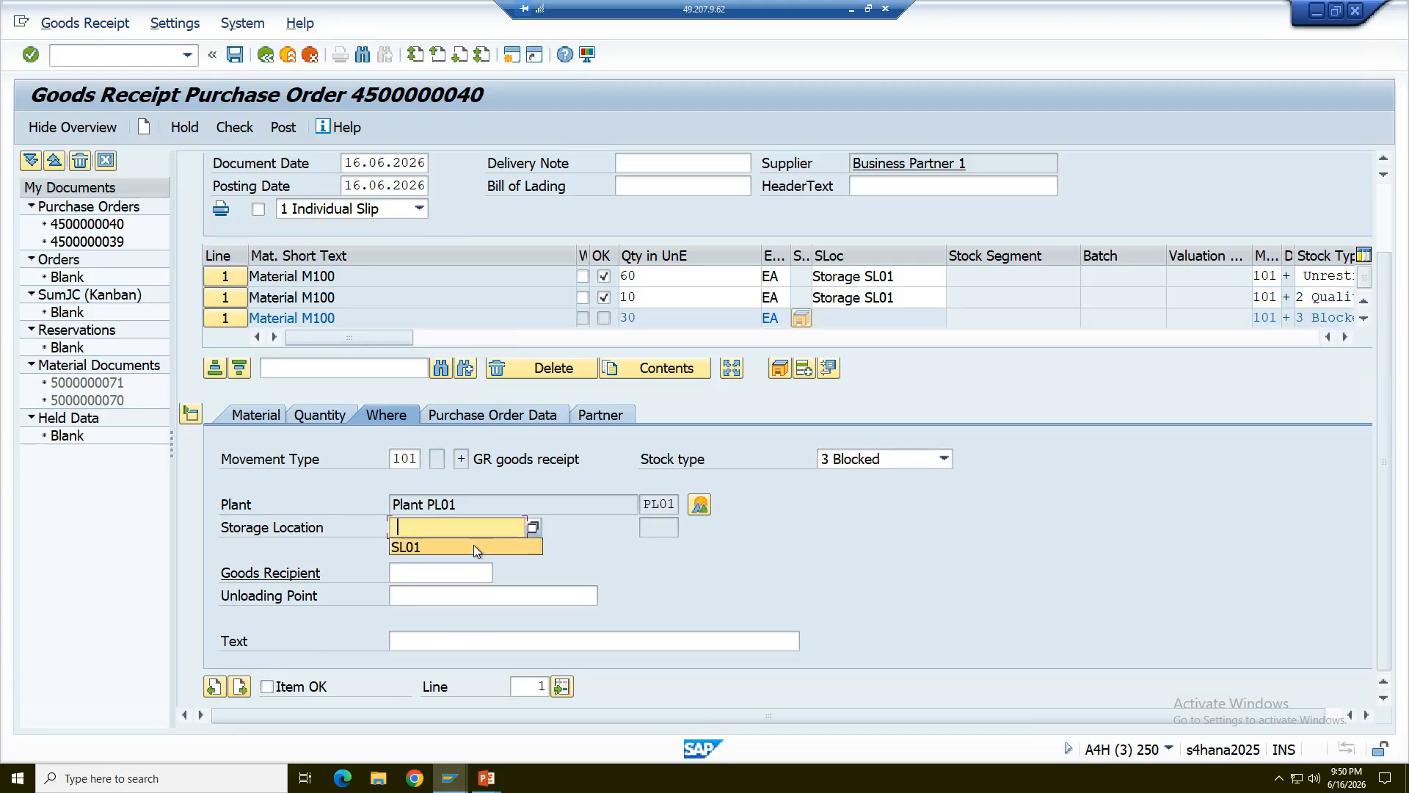
{"action": "left_click", "coordinate": [473, 545]}
{"action": "left_click", "coordinate": [268, 686]}
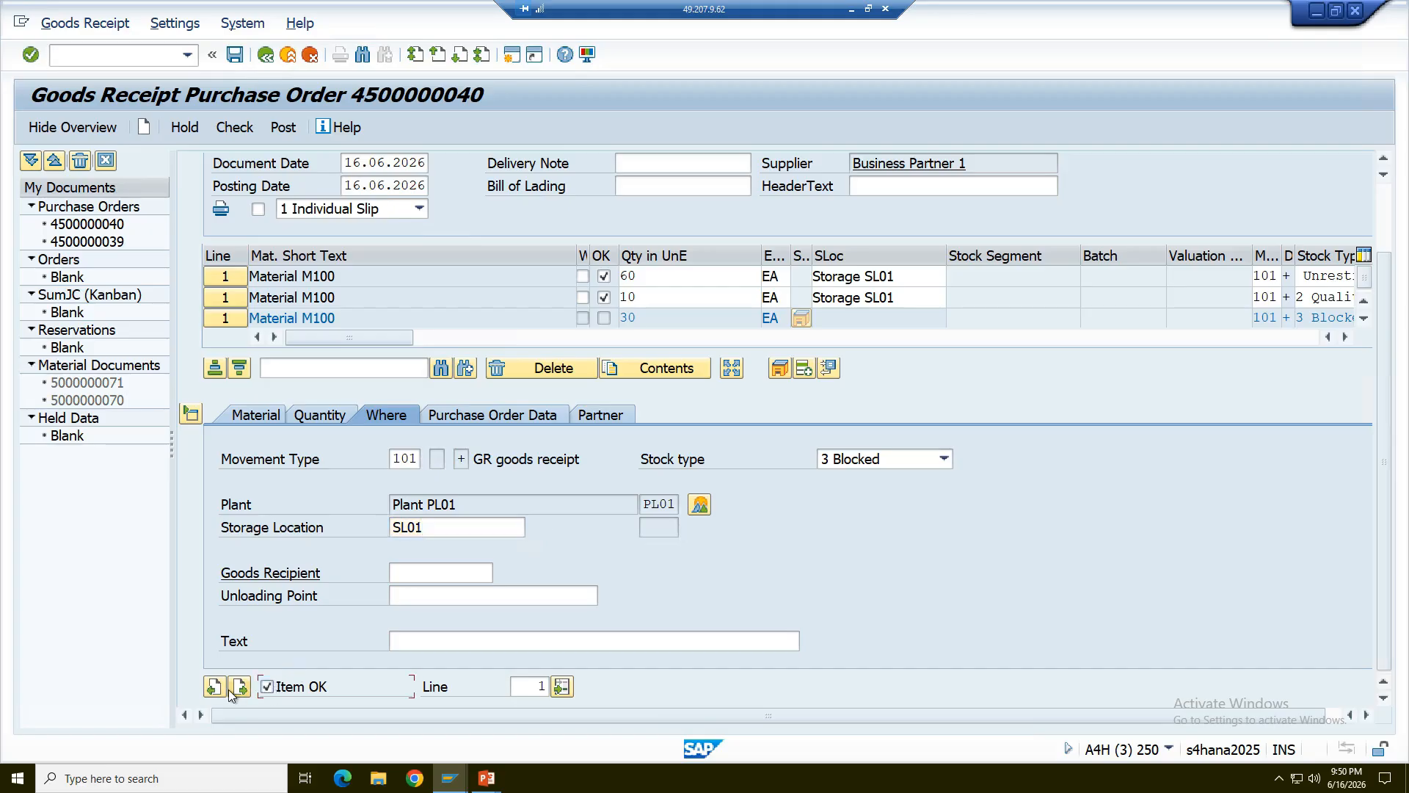
- Review the quantity details from the last line back to the first, and narrow the Batch column to expose the stock types
{"action": "left_click", "coordinate": [316, 416]}
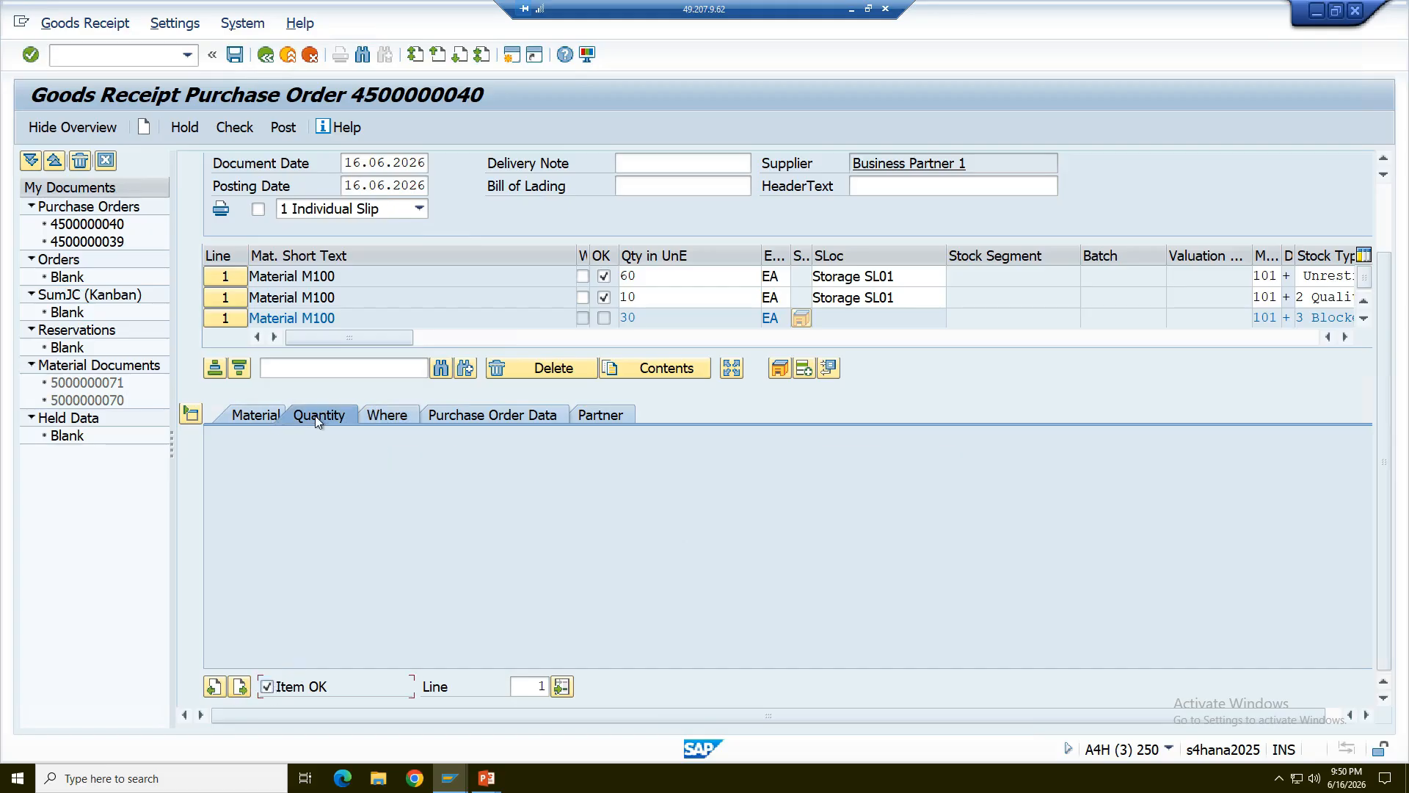
{"action": "left_click", "coordinate": [214, 686]}
{"action": "left_click", "coordinate": [214, 686]}
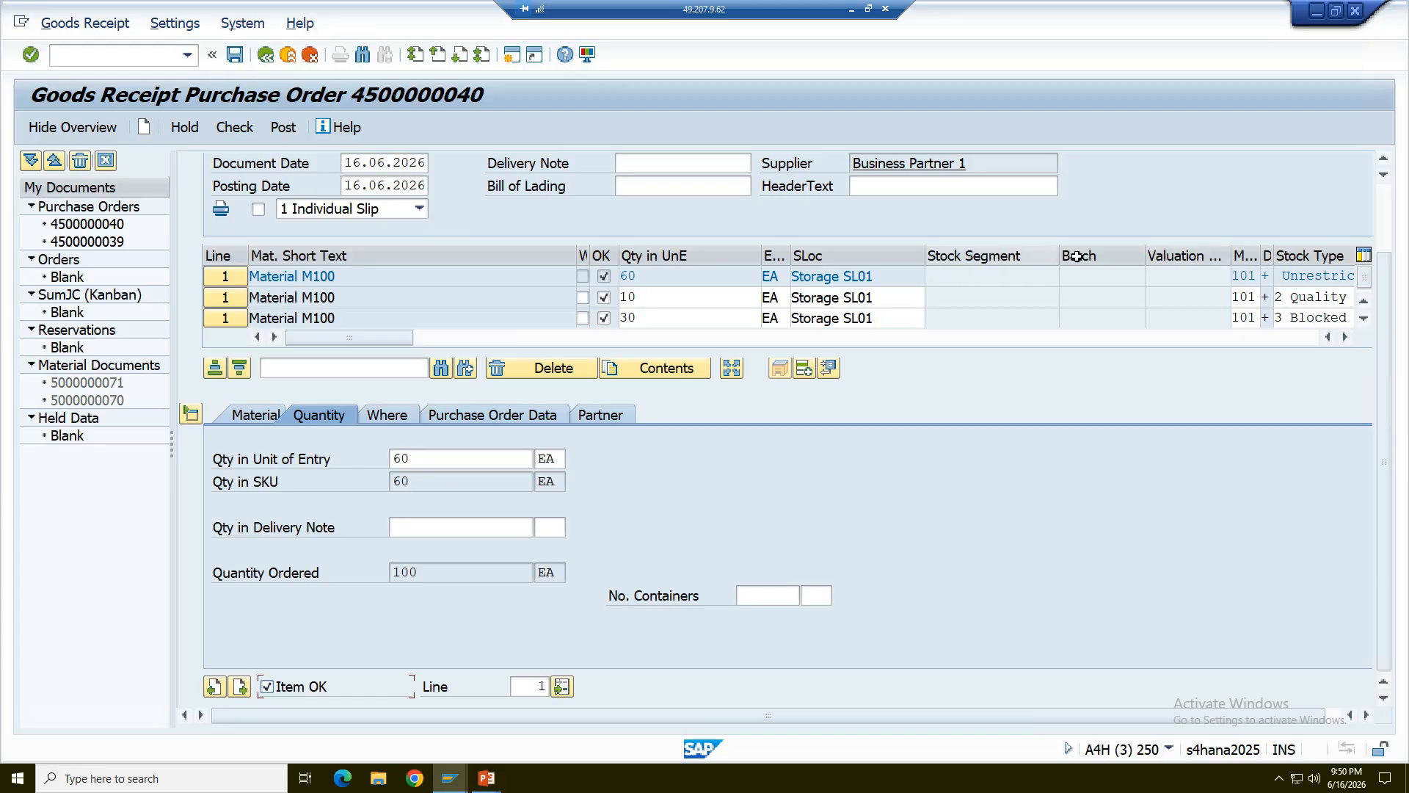
{"action": "left_click_drag", "start_coordinate": [1132, 257], "coordinate": [1105, 283]}
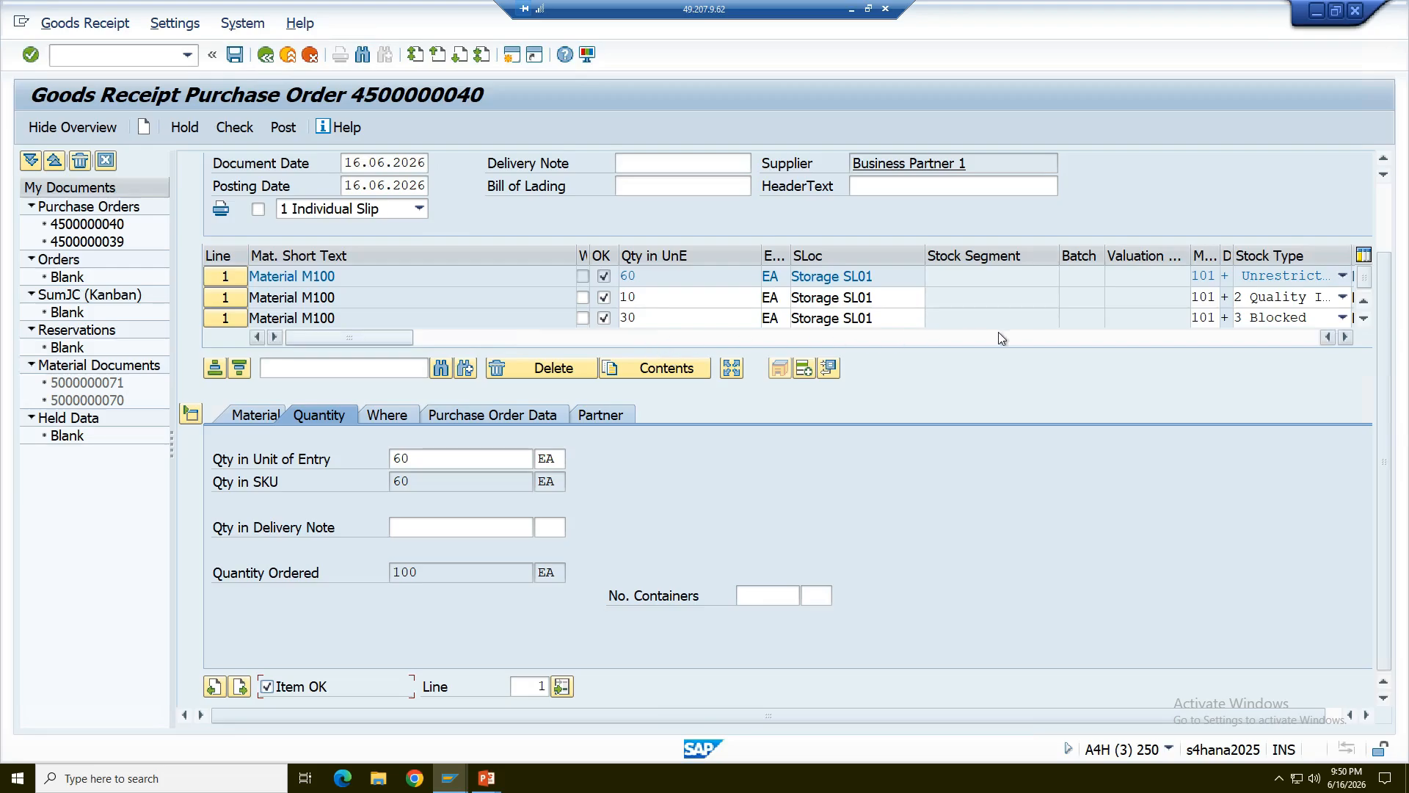
- Check the goods receipt document, read the message log, and accept it
{"action": "left_click", "coordinate": [249, 129]}
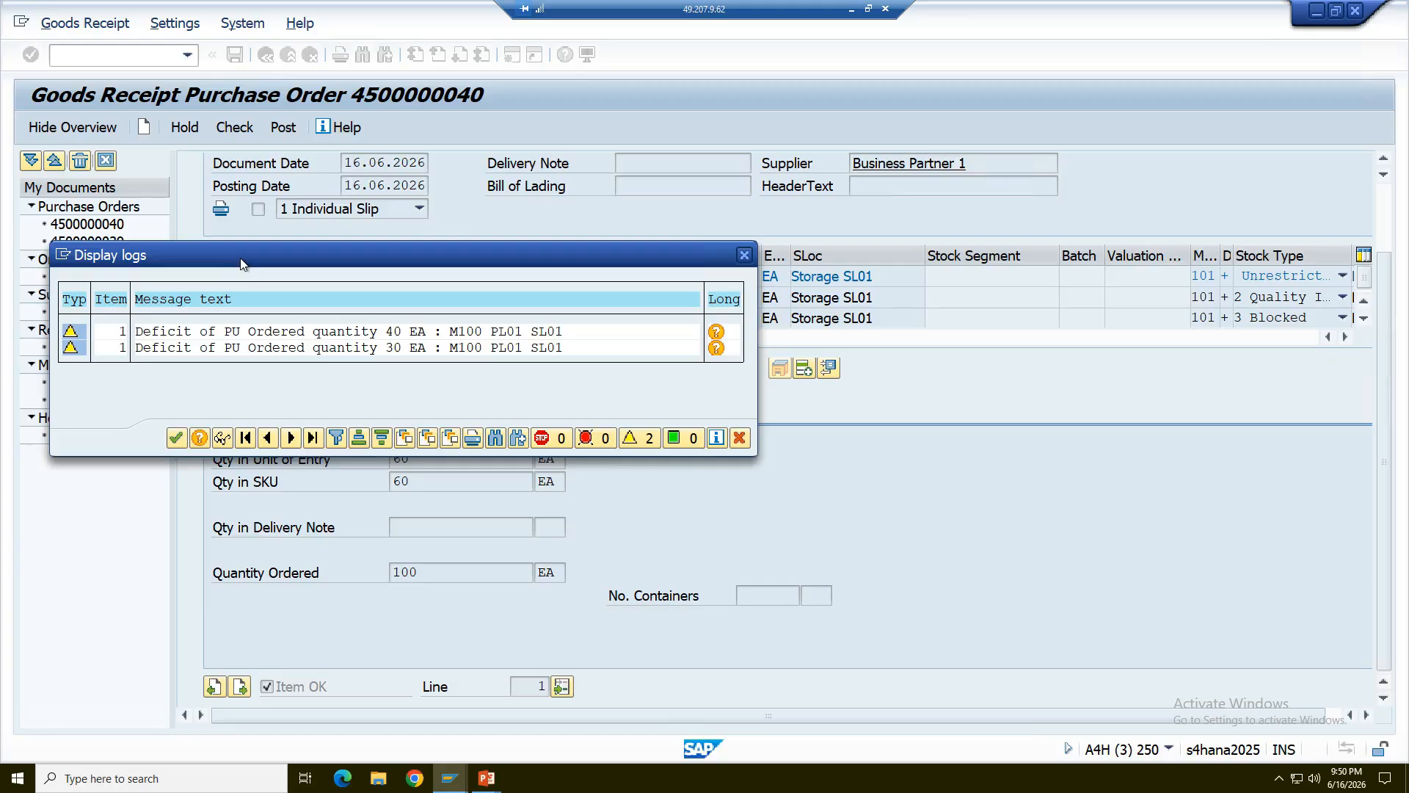
{"action": "left_click_drag", "start_coordinate": [242, 262], "coordinate": [775, 317]}
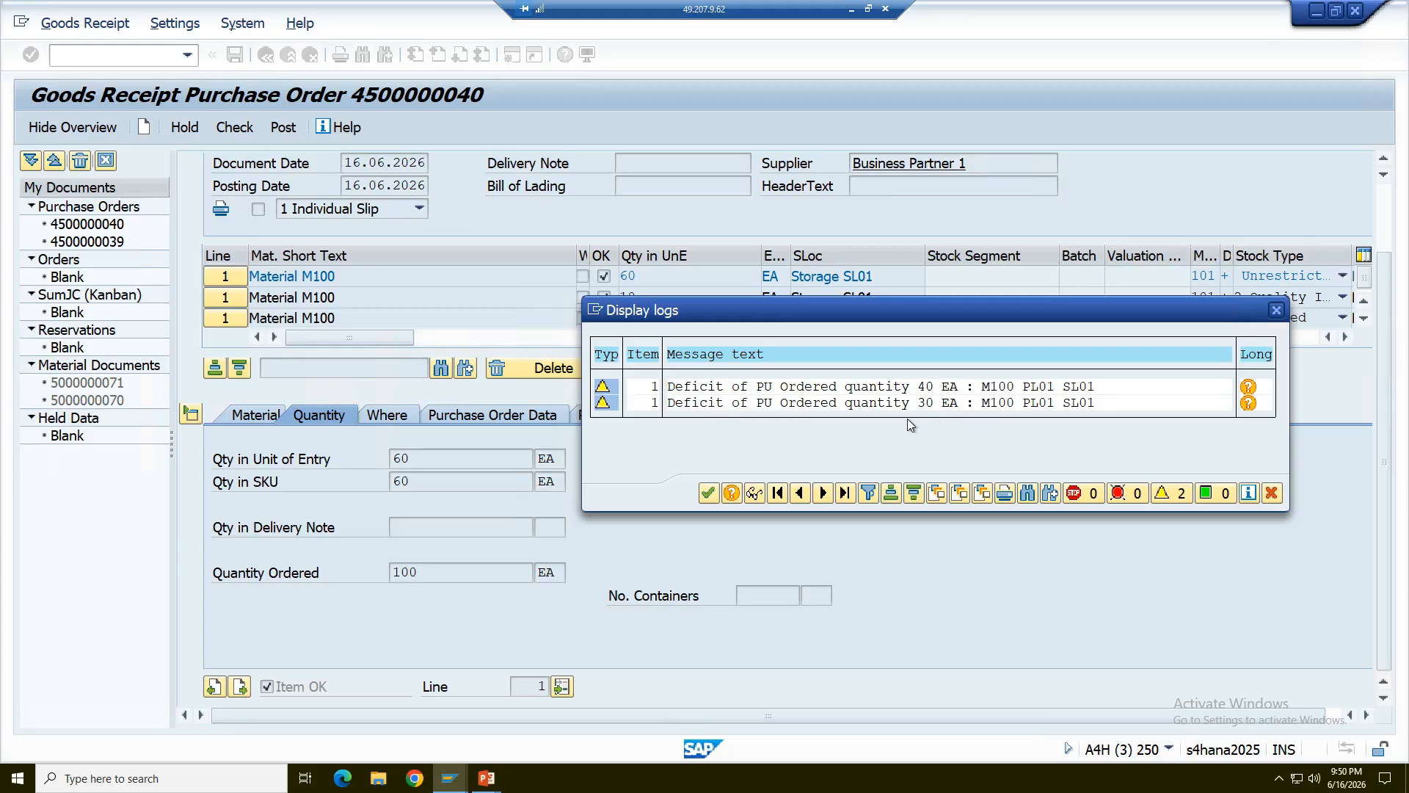
{"action": "left_click", "coordinate": [708, 494]}
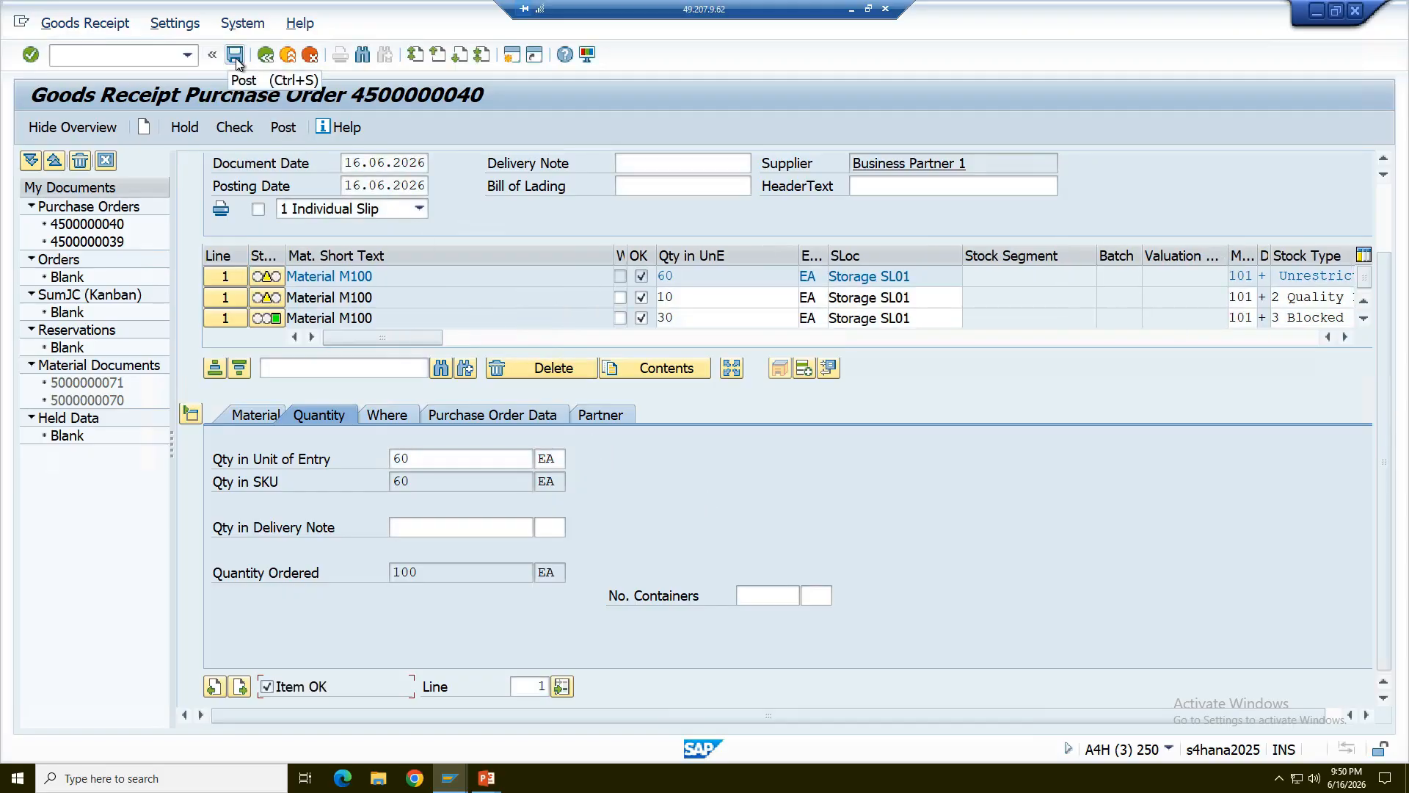
- Open the material master of M100 from the 60 EA line and examine its Plant data / stor. 1 view
{"action": "left_click", "coordinate": [326, 276]}
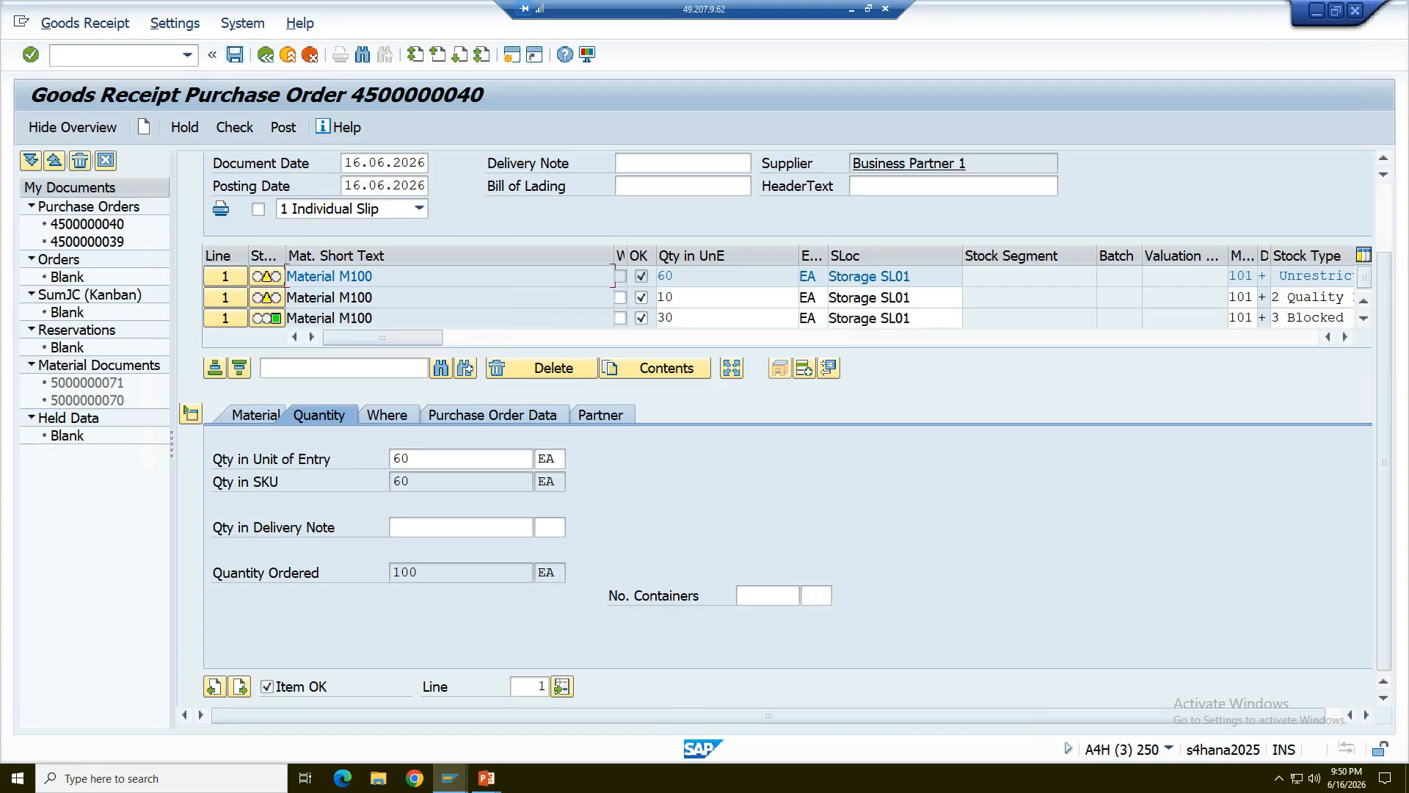
{"action": "double_click", "coordinate": [332, 276]}
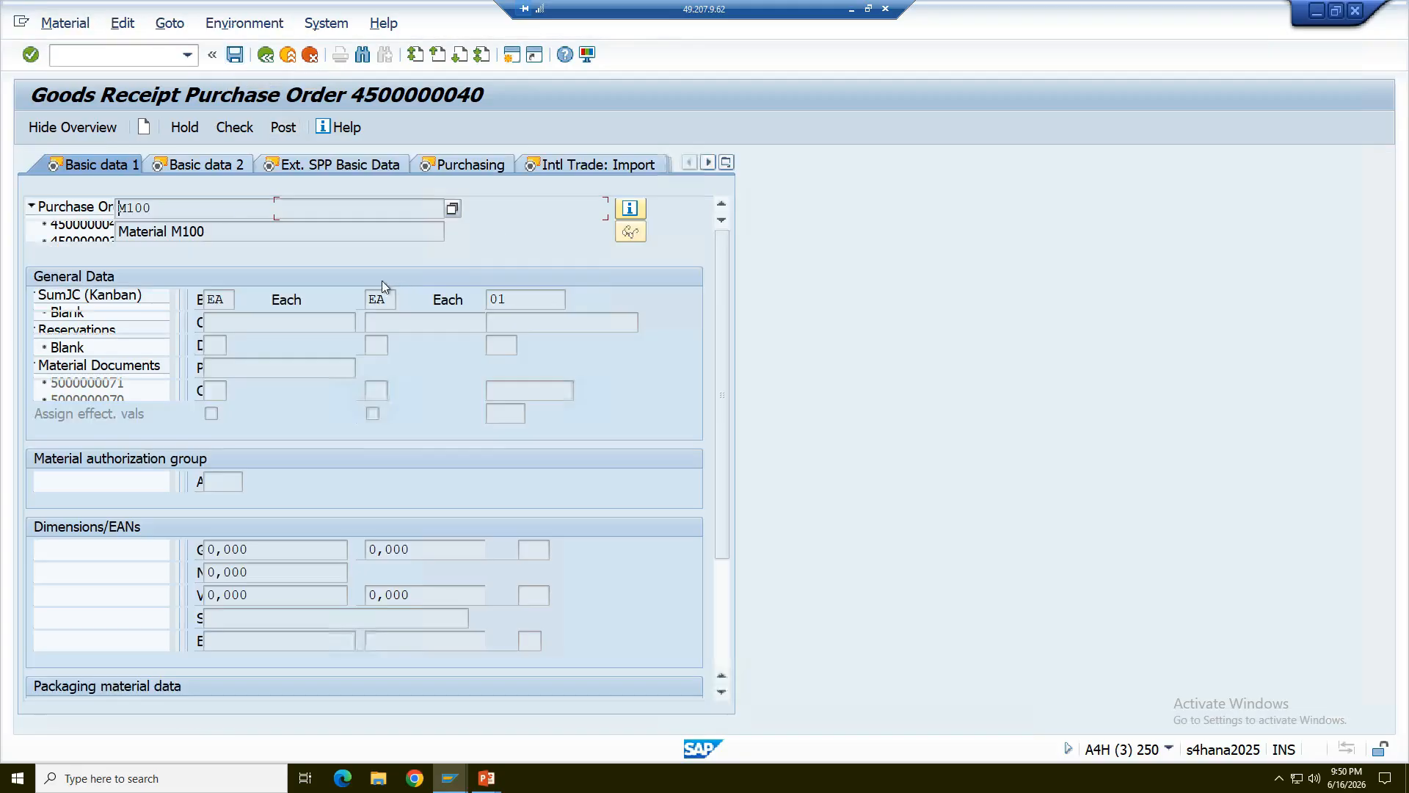
{"action": "left_click", "coordinate": [728, 167]}
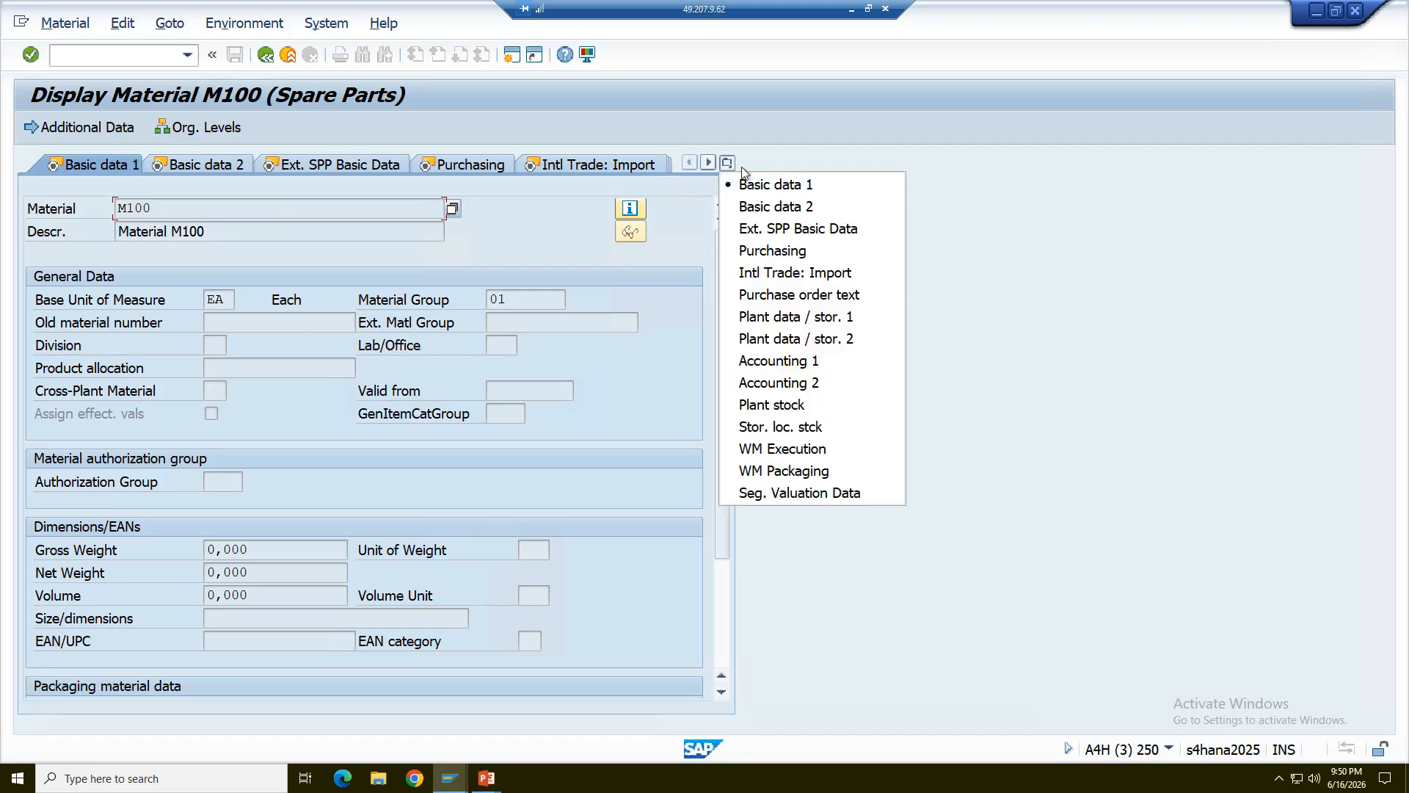
{"action": "left_click", "coordinate": [811, 316]}
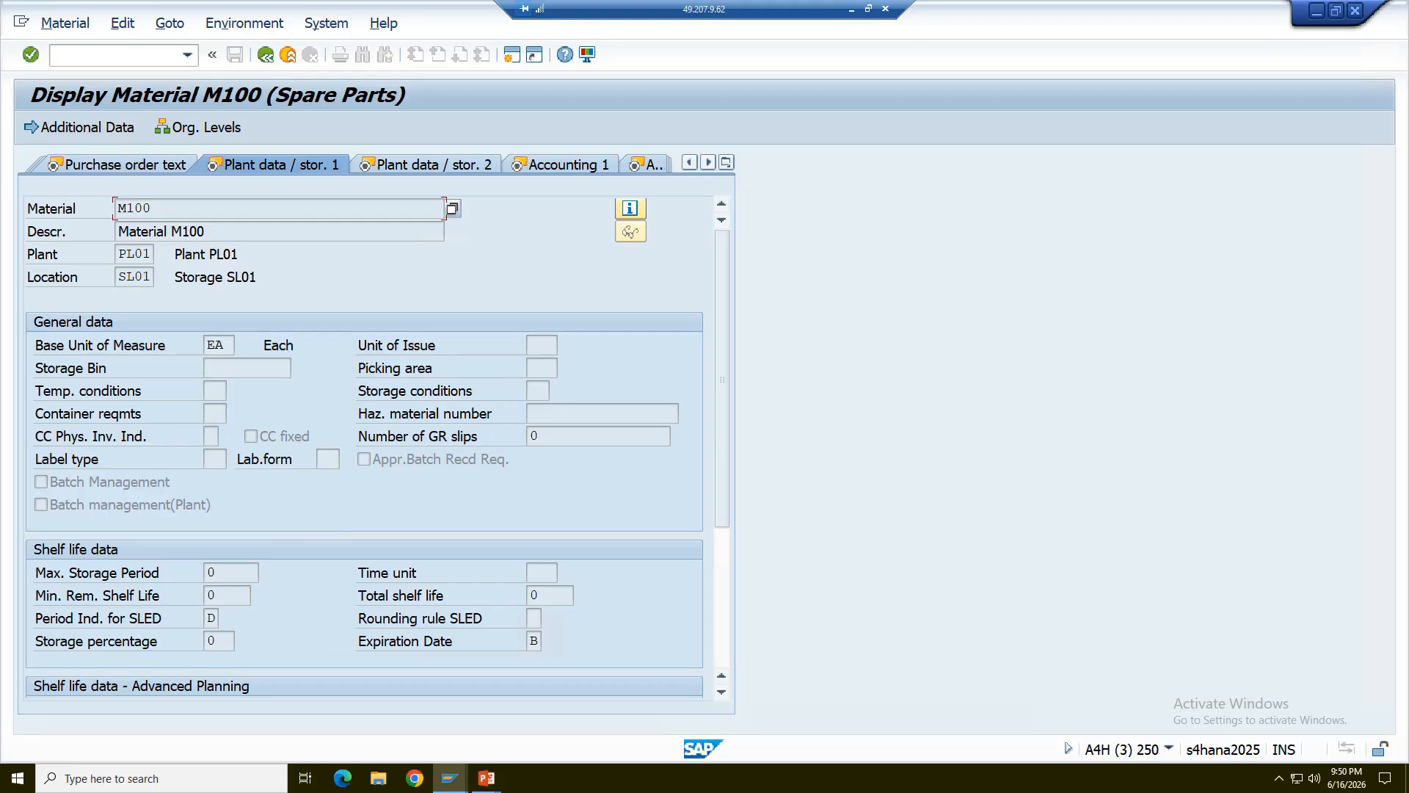
{"action": "left_click_drag", "start_coordinate": [720, 447], "coordinate": [735, 367]}
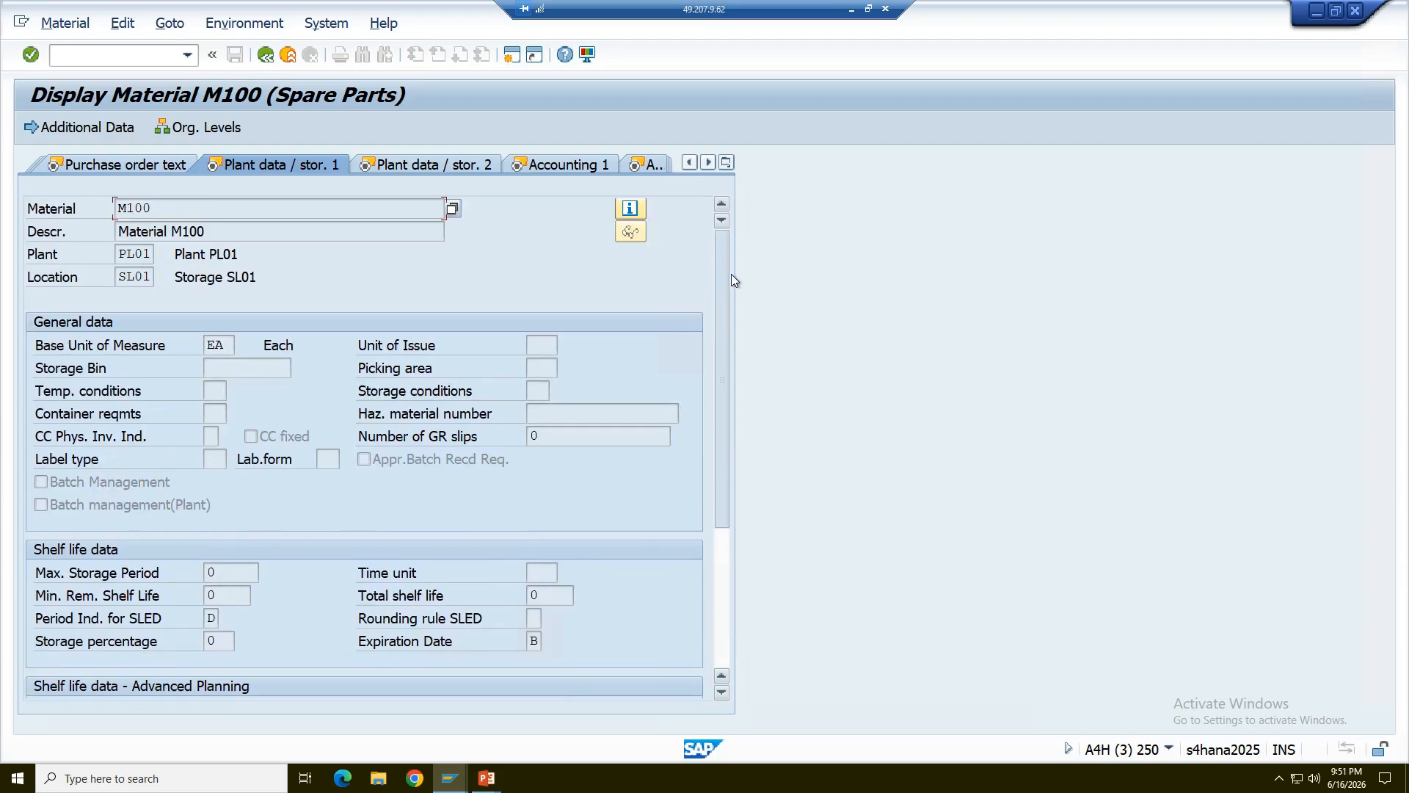
- Examine the Plant data / stor. 2, remaining Plant data / stor. 1 and Accounting 1 views of M100, and return to the goods receipt
{"action": "left_click", "coordinate": [389, 163]}
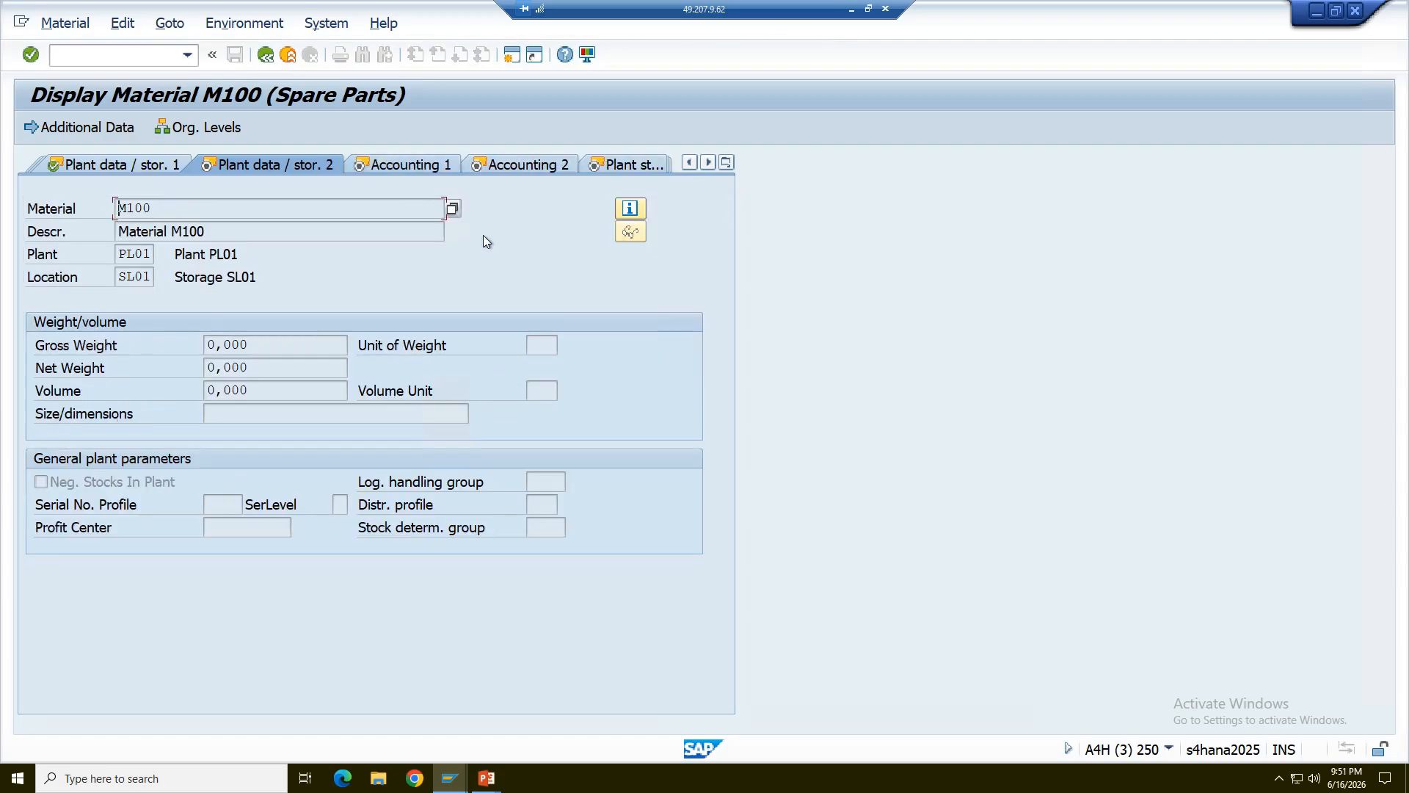
{"action": "left_click", "coordinate": [125, 169]}
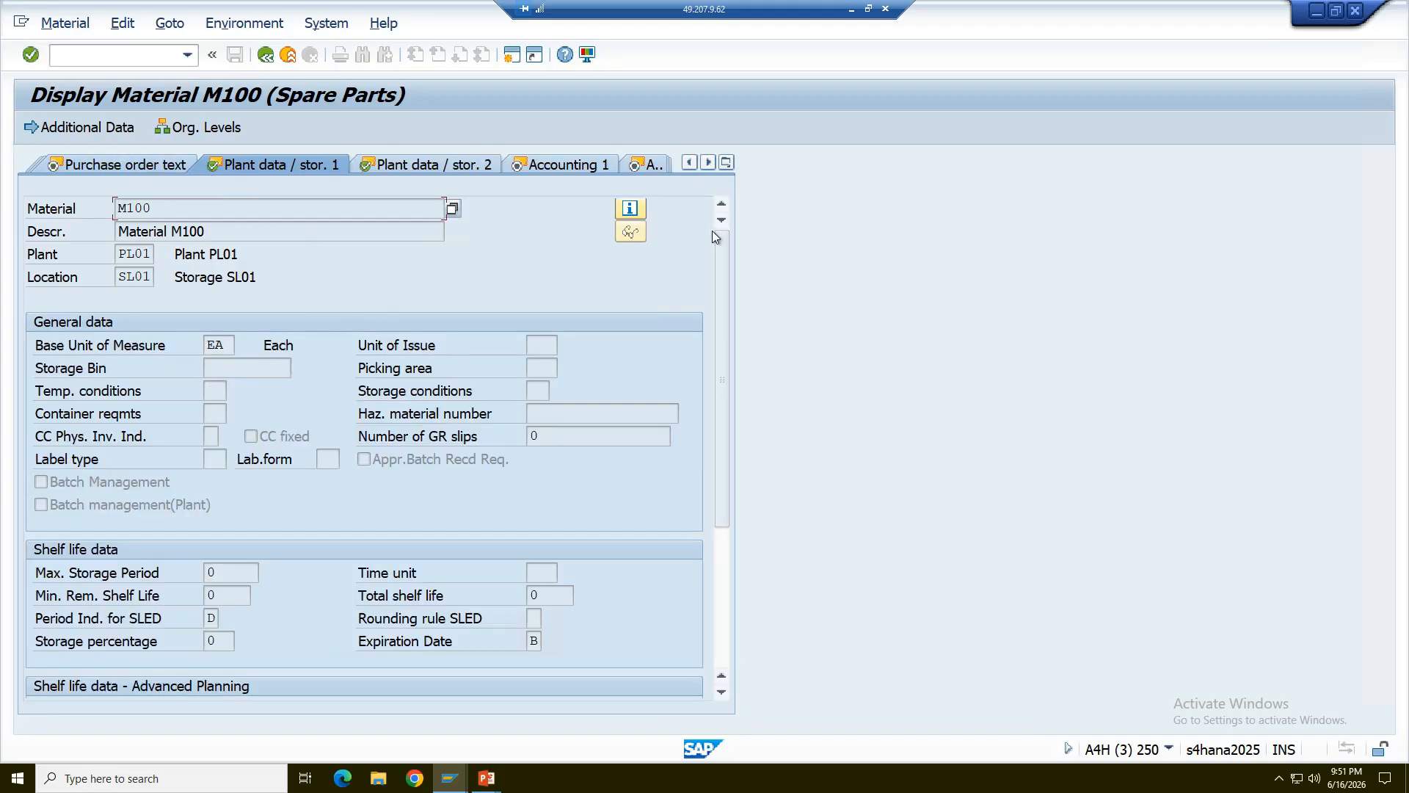
{"action": "left_click", "coordinate": [724, 617]}
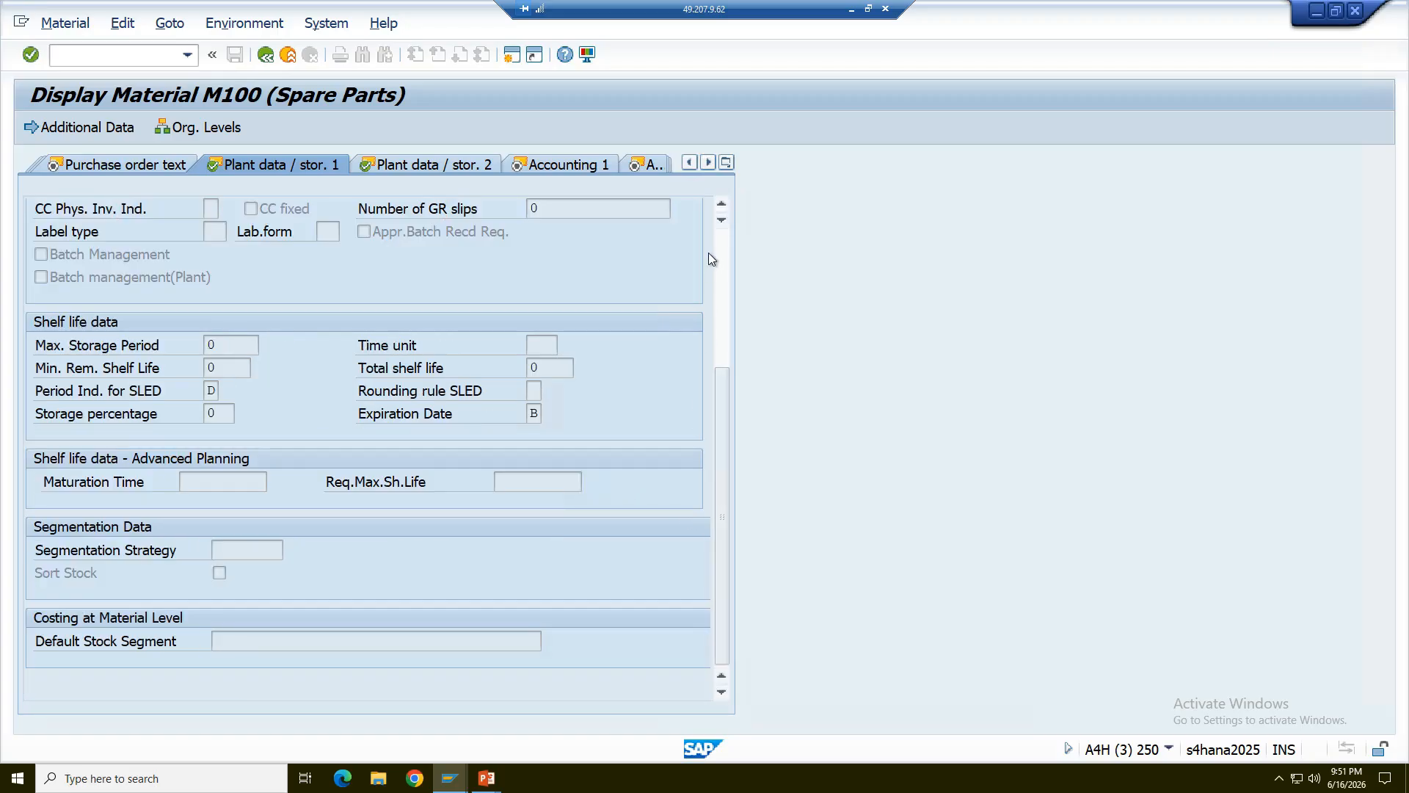
{"action": "left_click", "coordinate": [593, 165]}
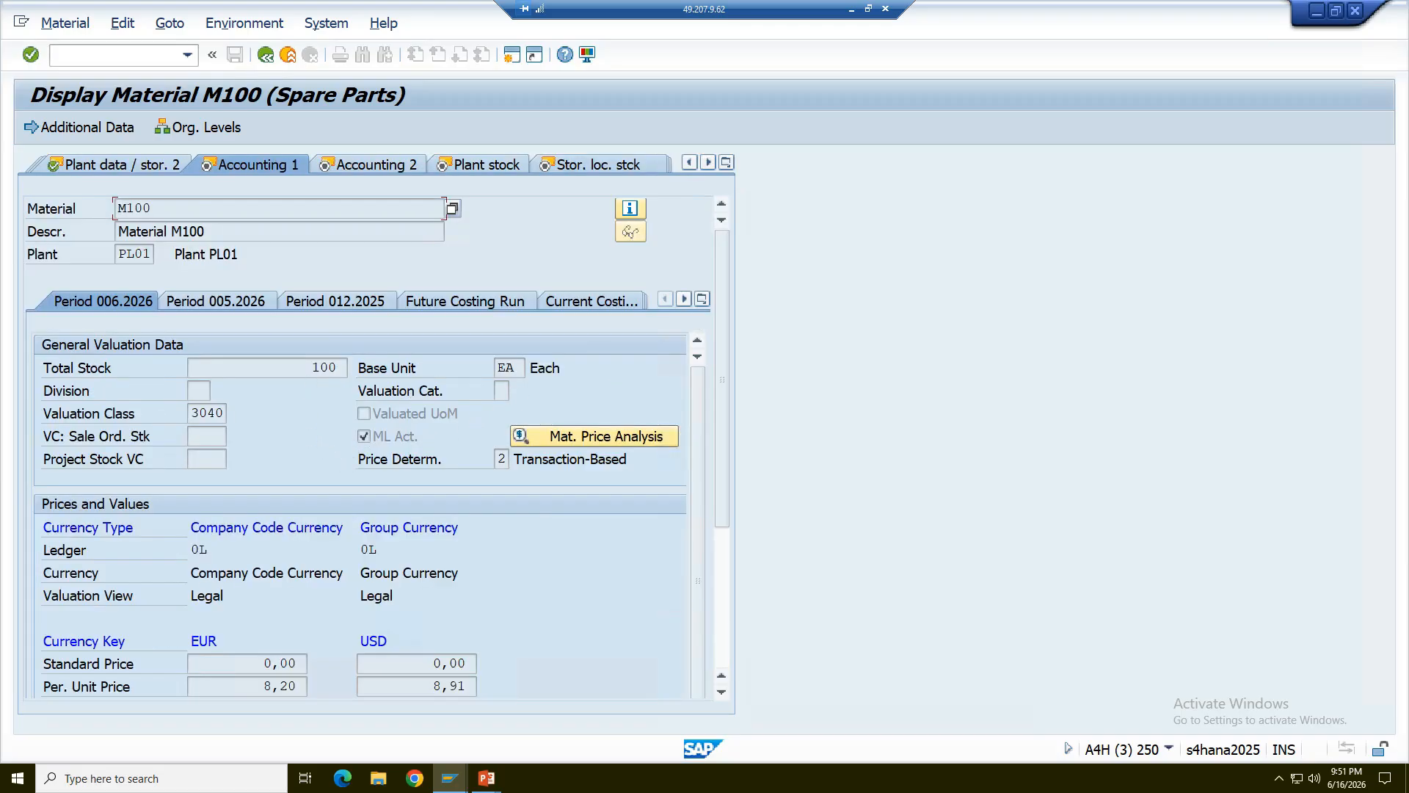
{"action": "left_click", "coordinate": [265, 54]}
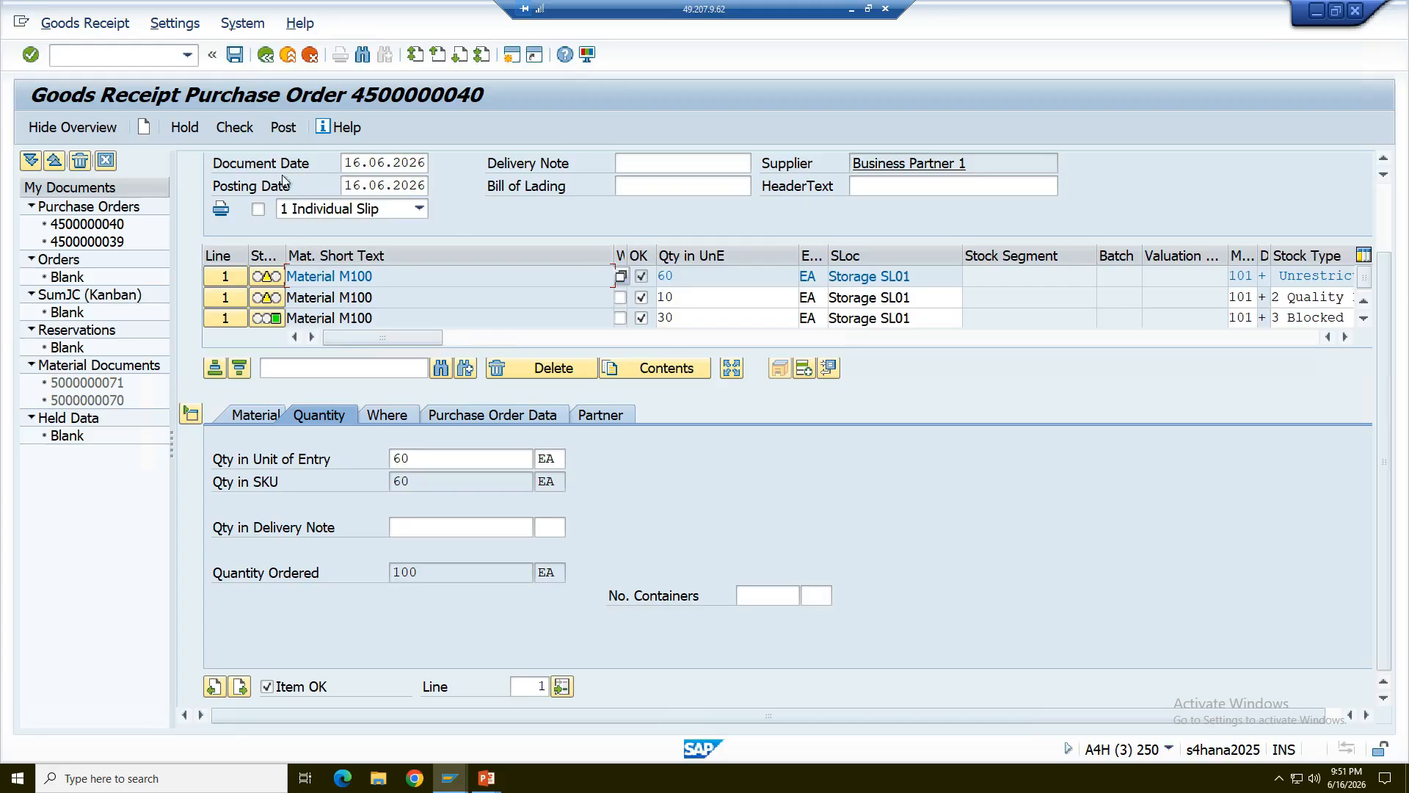
- Post the goods receipt and display the newly posted material document with A04 Display
{"action": "left_click", "coordinate": [236, 58]}
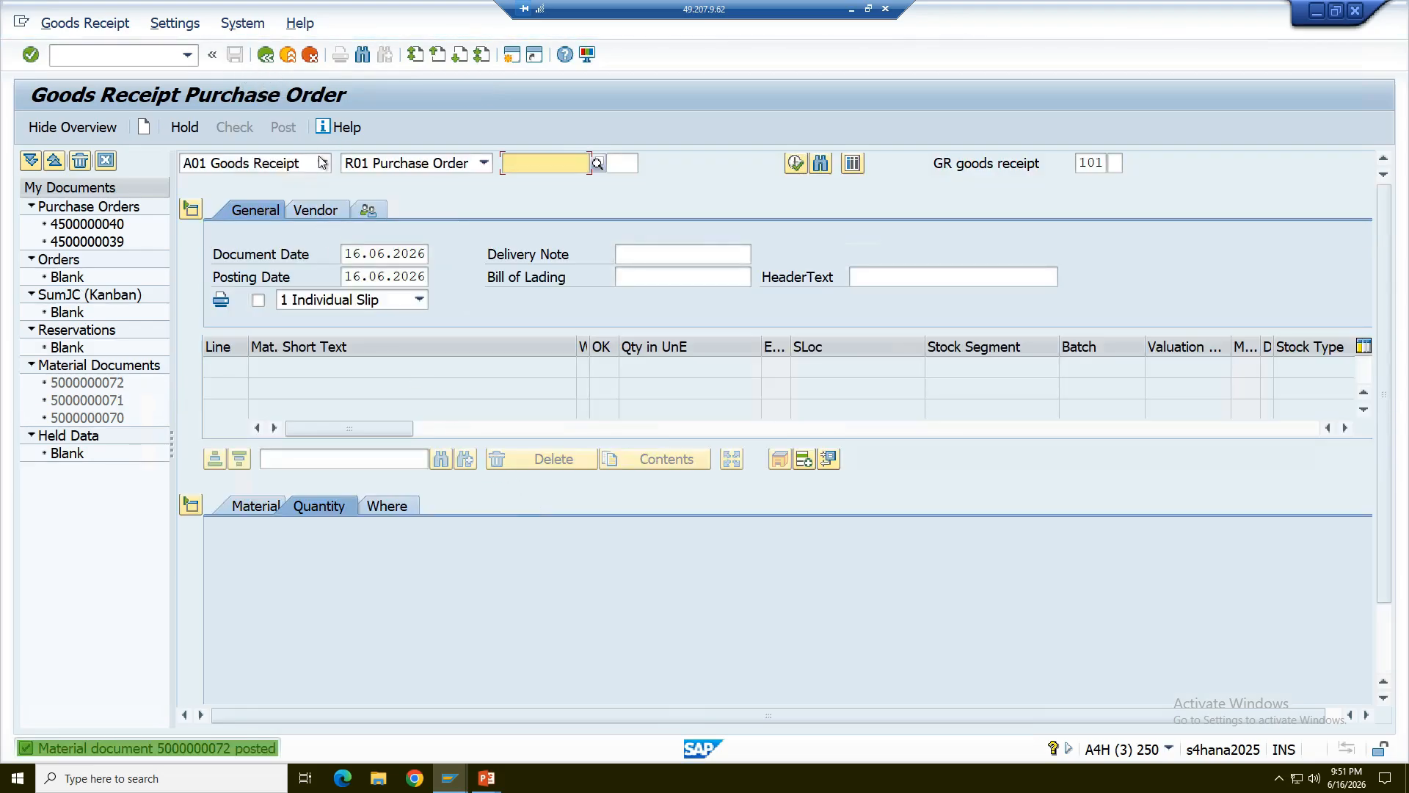
{"action": "left_click", "coordinate": [323, 163]}
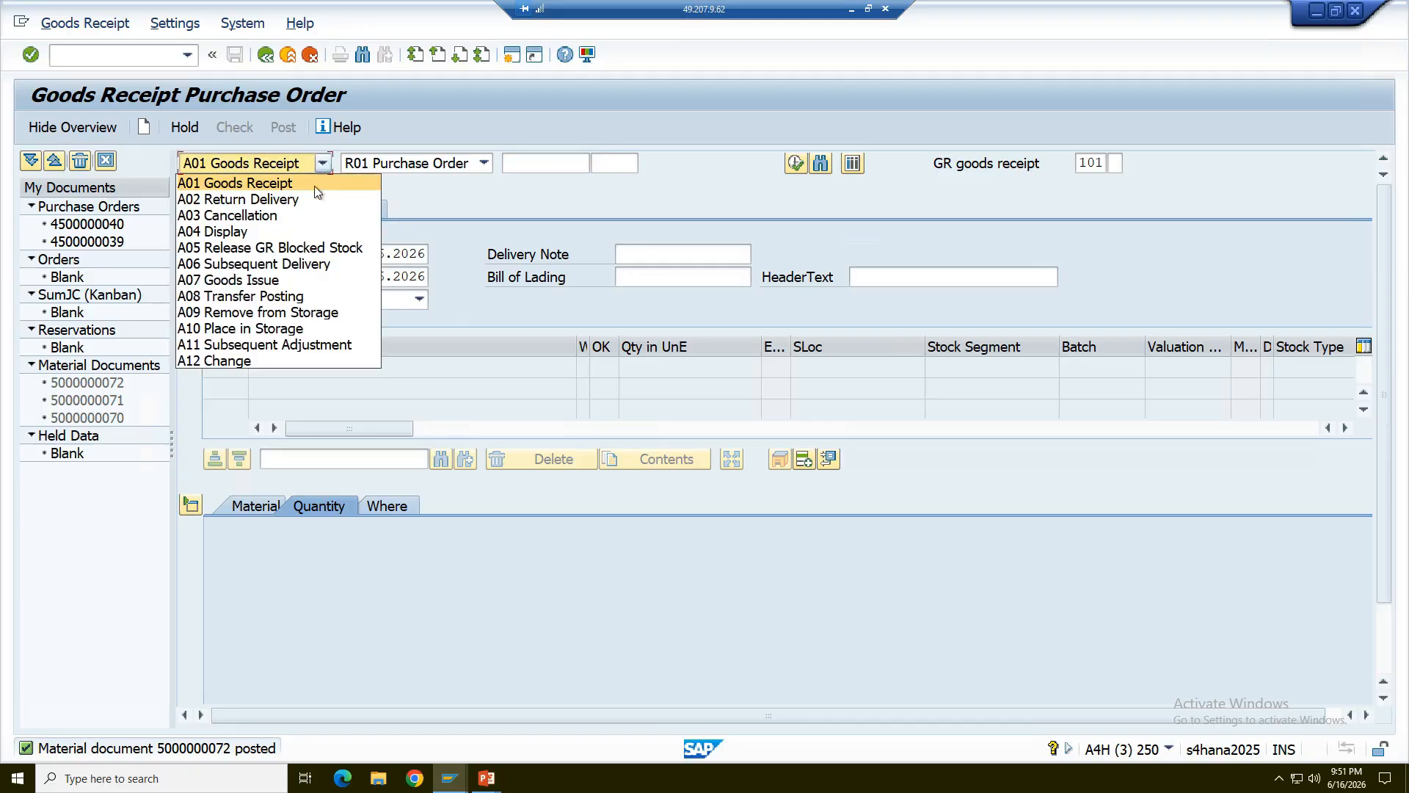
{"action": "left_click", "coordinate": [273, 233]}
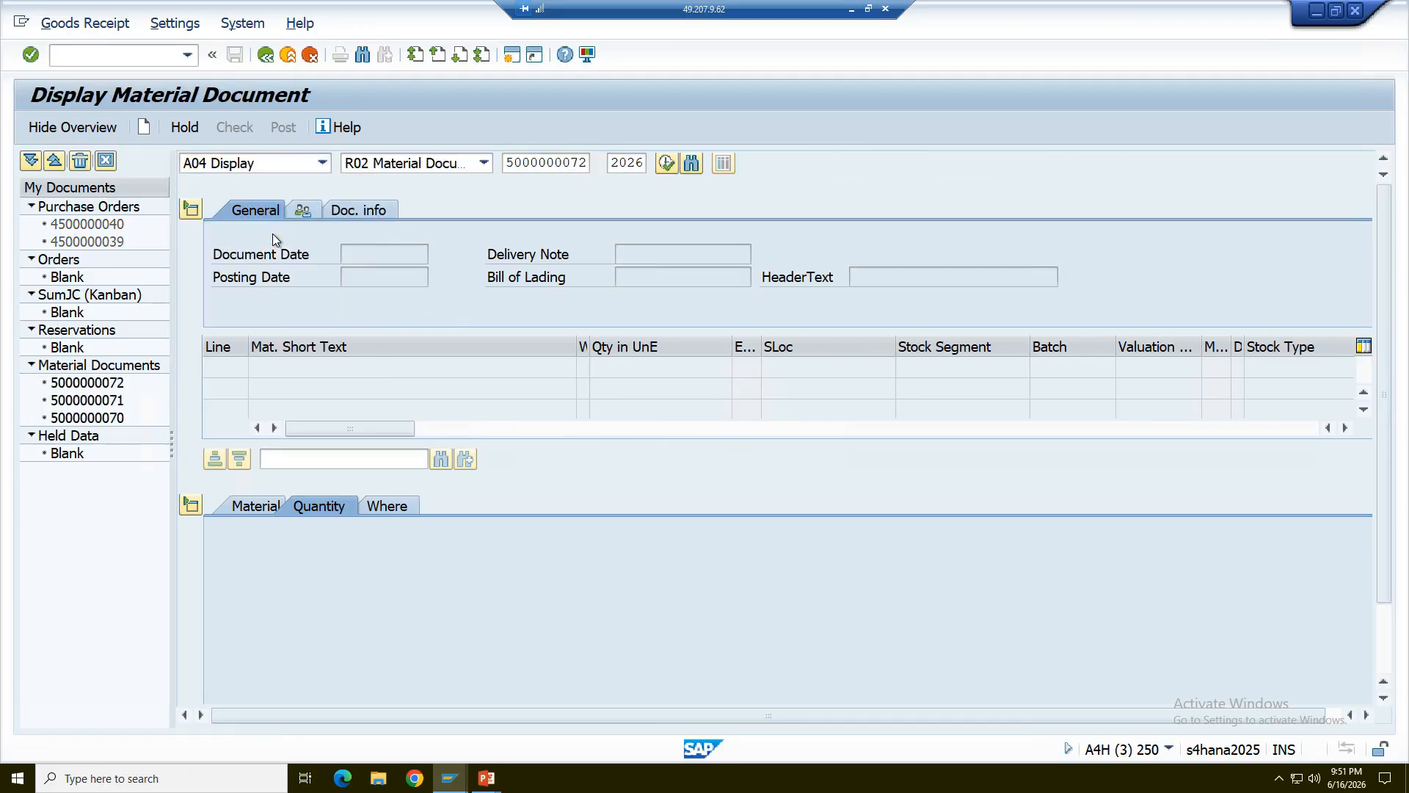
{"action": "key", "text": "Return"}
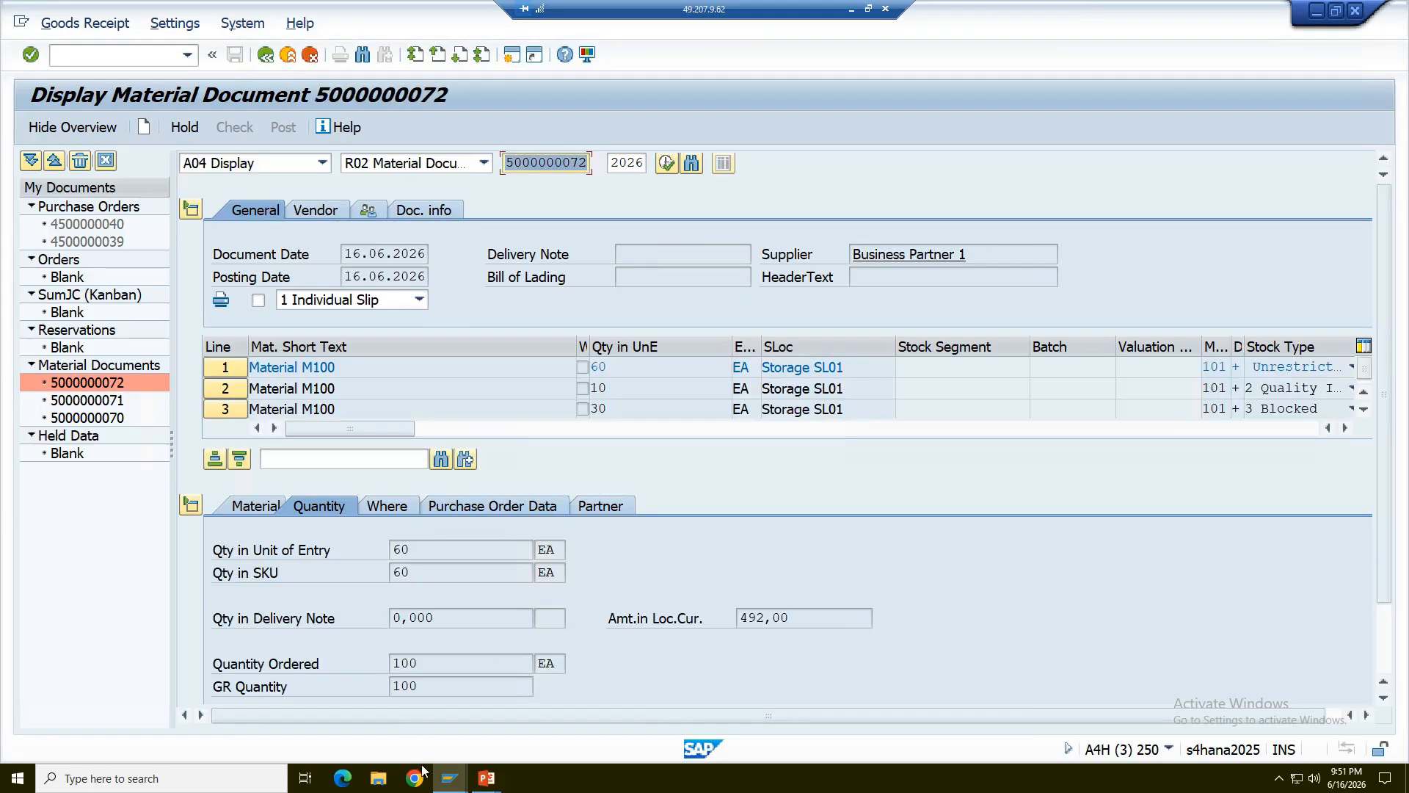
- Switch to the M100 stock overview session, refresh it, and check the unrestricted-use, quality inspection and blocked quantities
{"action": "mouse_move", "coordinate": [450, 778]}
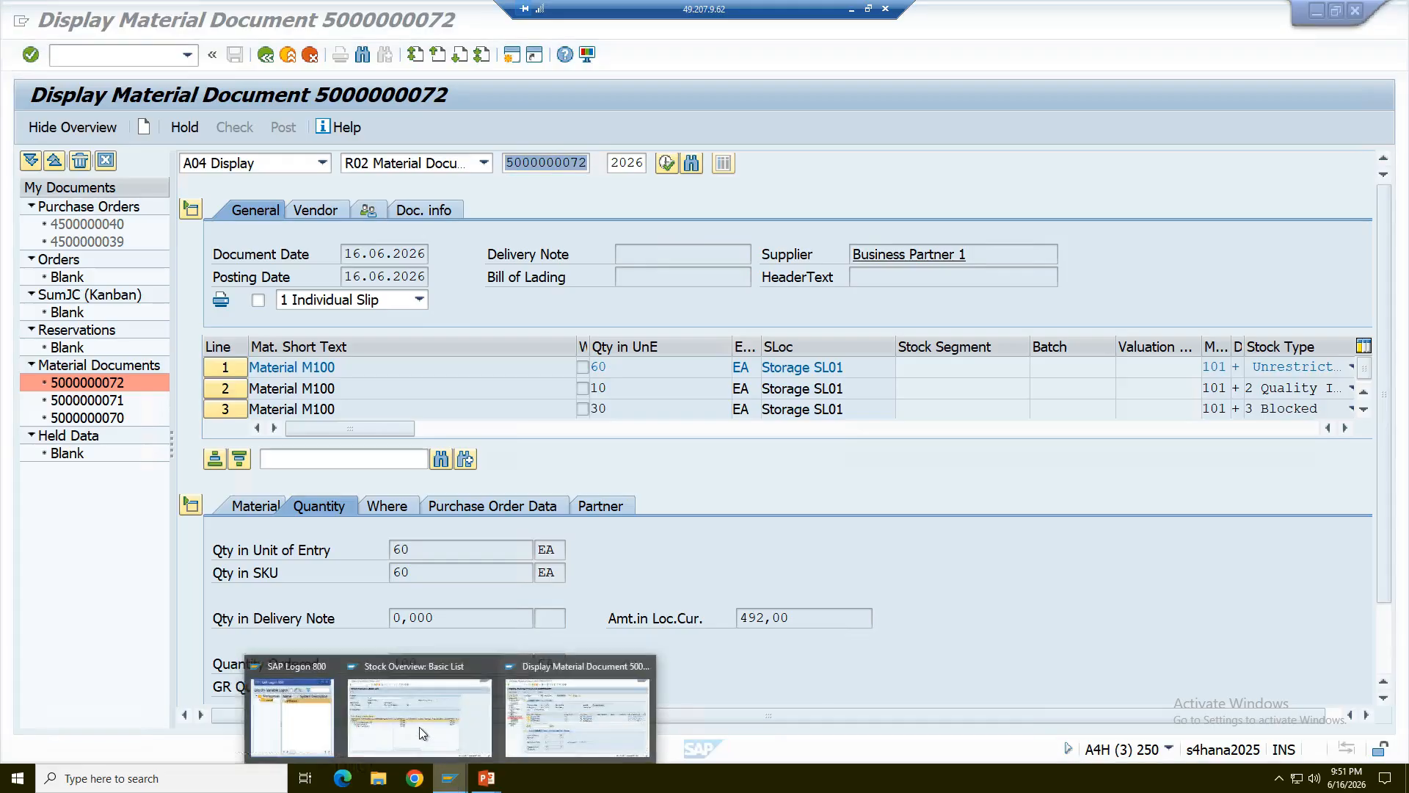
{"action": "left_click", "coordinate": [420, 727]}
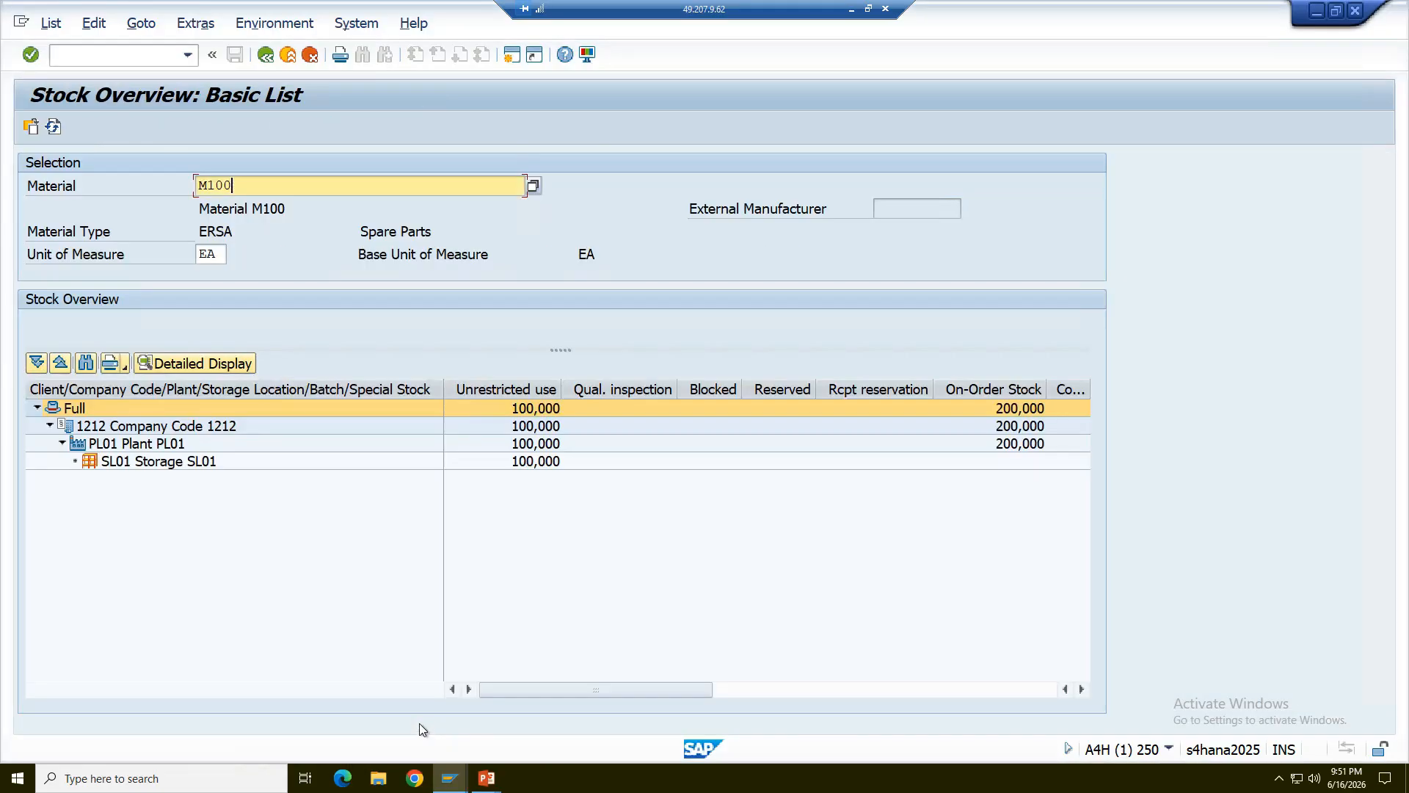
{"action": "left_click", "coordinate": [52, 129]}
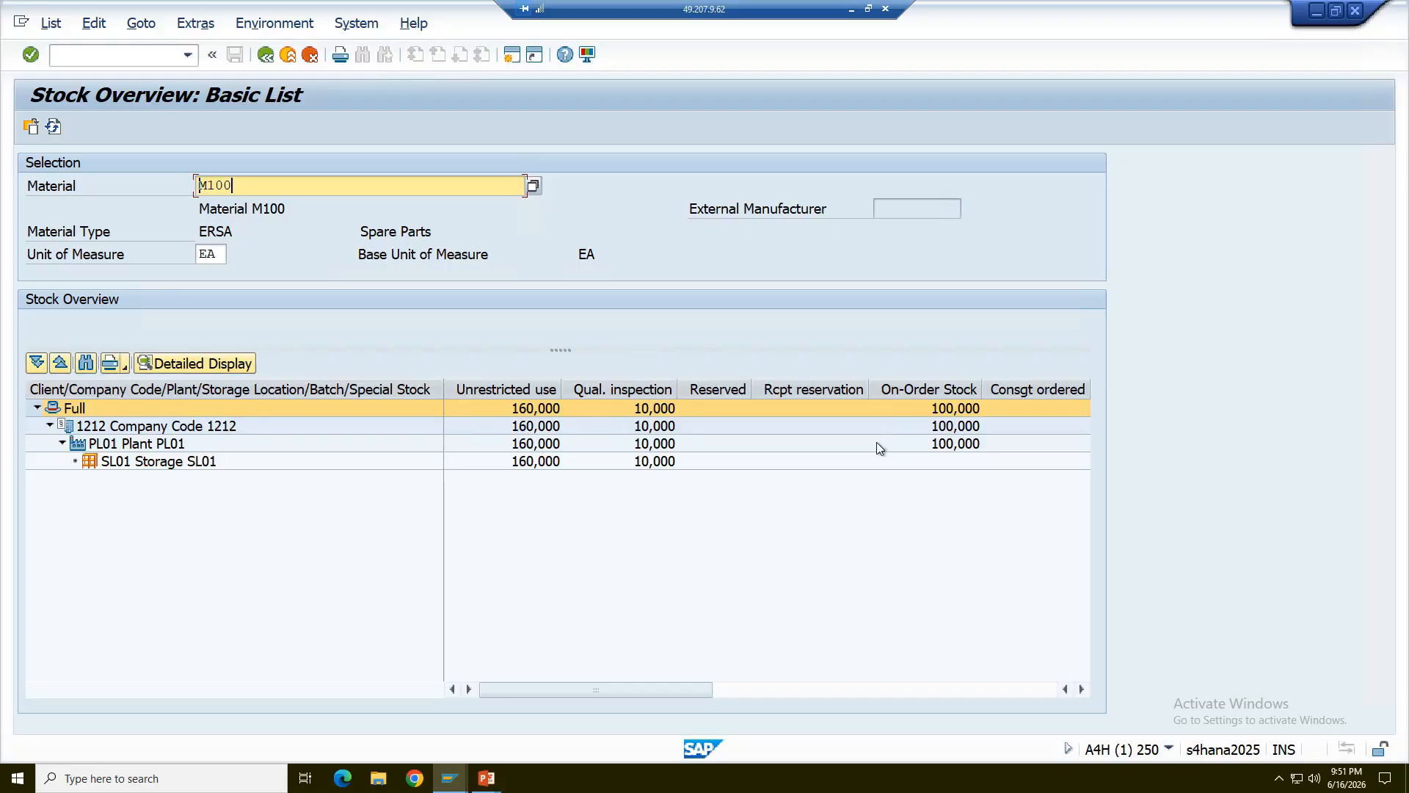
{"action": "left_click", "coordinate": [768, 687]}
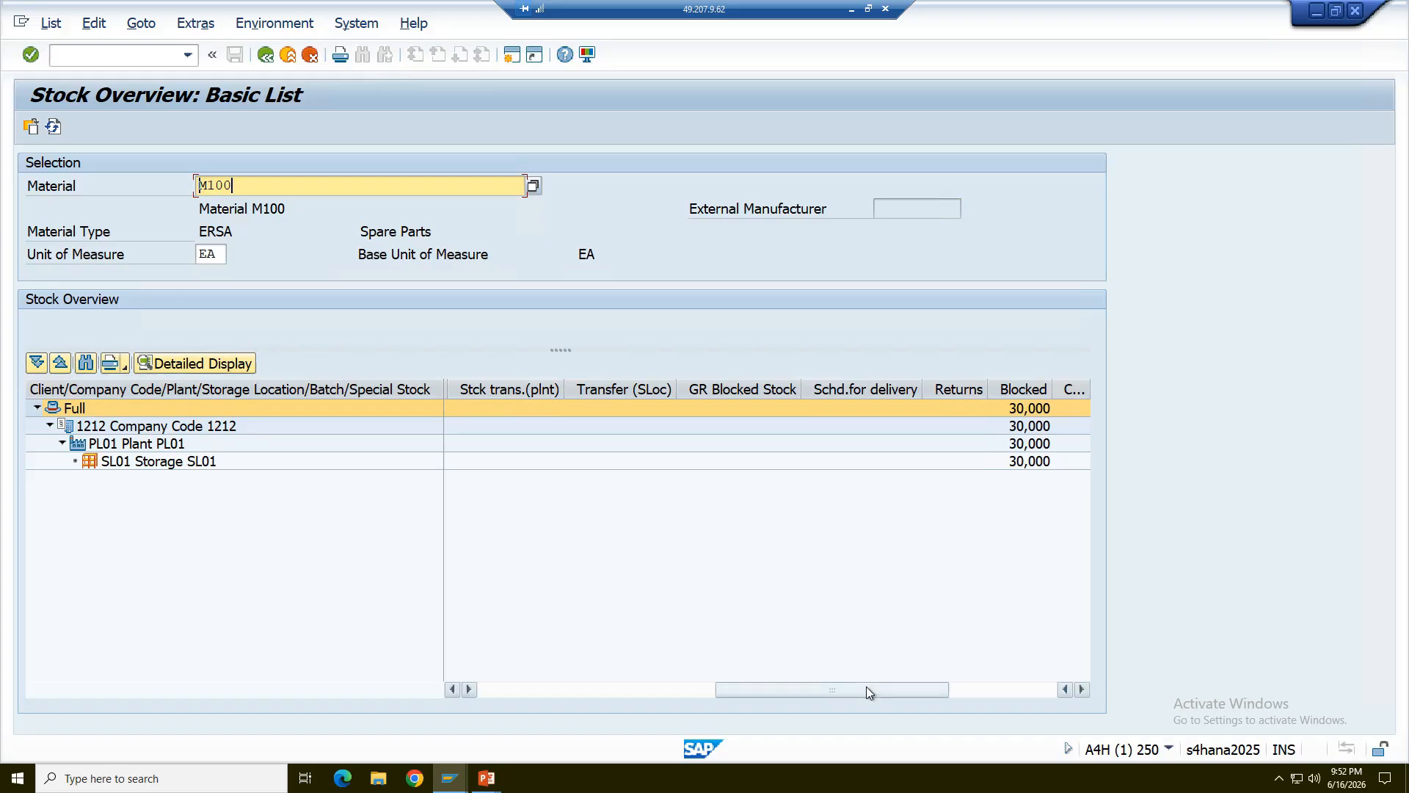
{"action": "left_click_drag", "start_coordinate": [866, 686], "coordinate": [613, 690]}
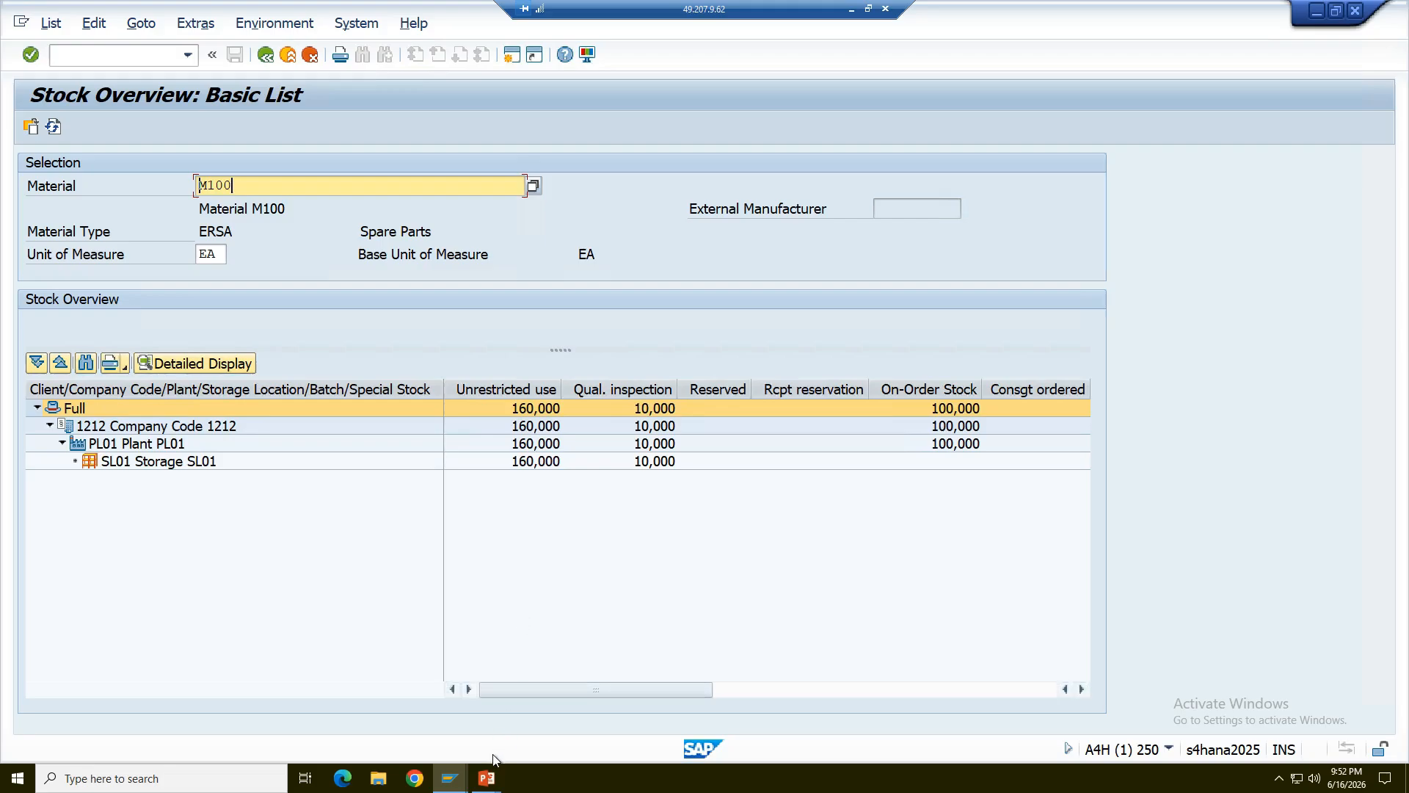
- Switch to the PowerPoint slide show, go from Stock Types to the Documents at Goods Receipt slide, and return to SAP
{"action": "mouse_move", "coordinate": [489, 778]}
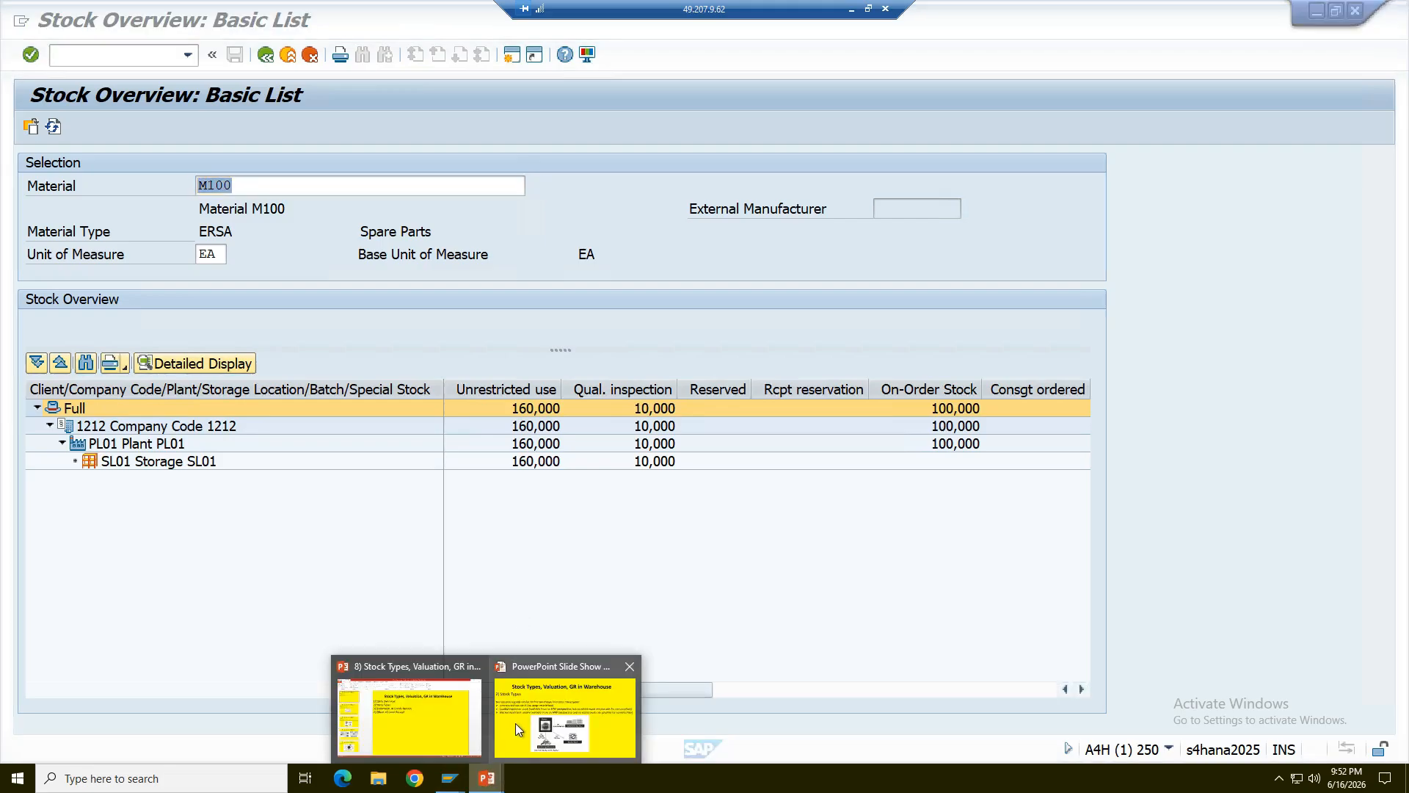
{"action": "left_click", "coordinate": [515, 724]}
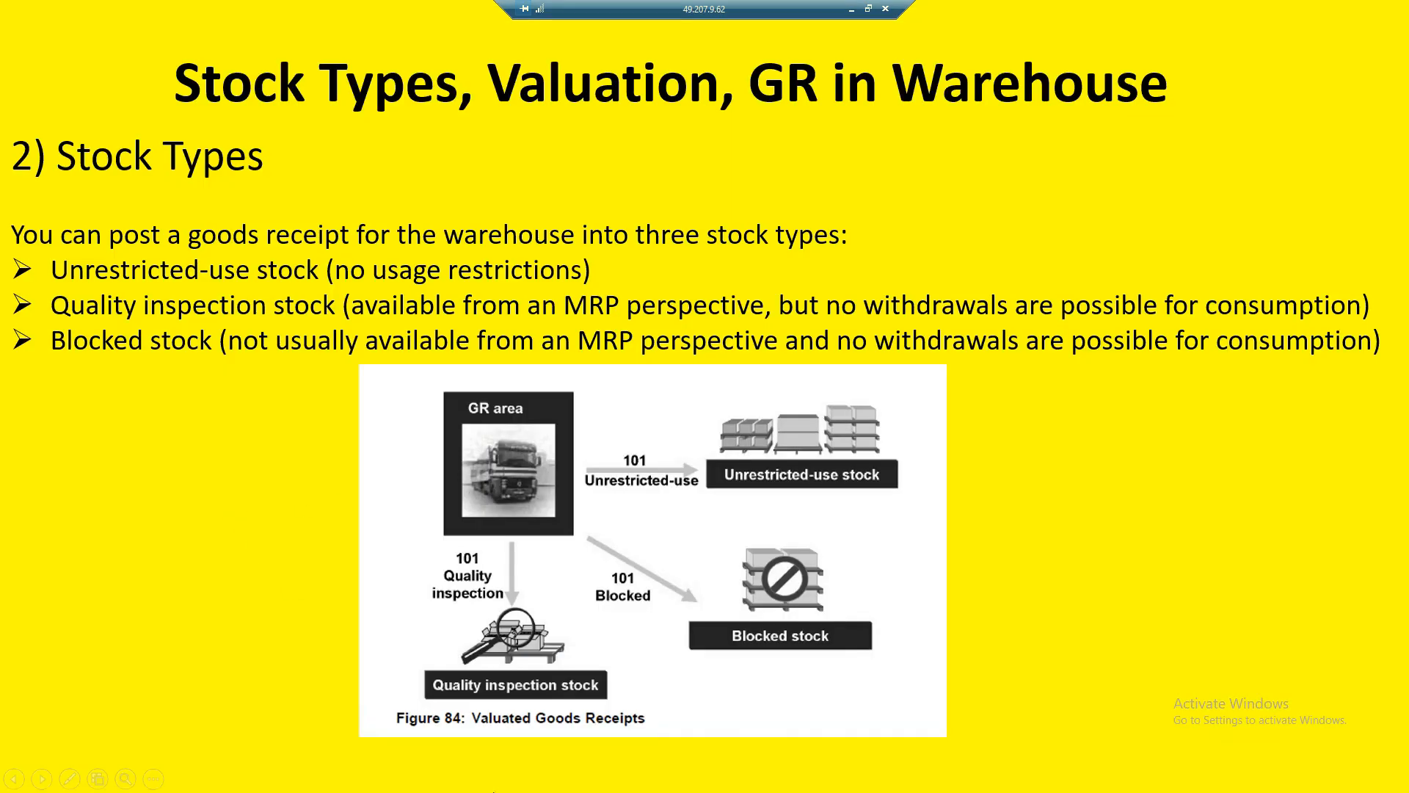
{"action": "right_click", "coordinate": [976, 561]}
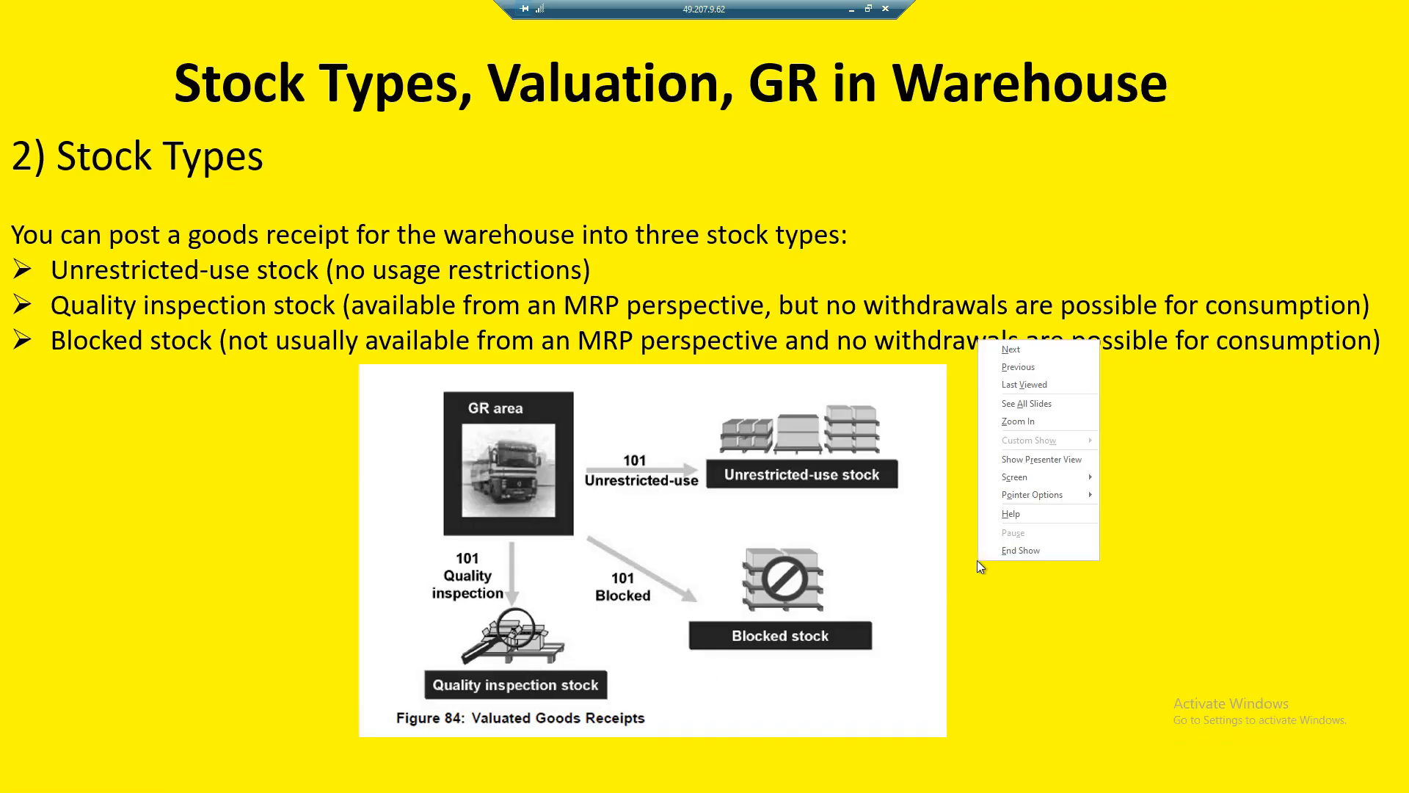
{"action": "key", "text": "Escape"}
{"action": "left_click", "coordinate": [963, 595]}
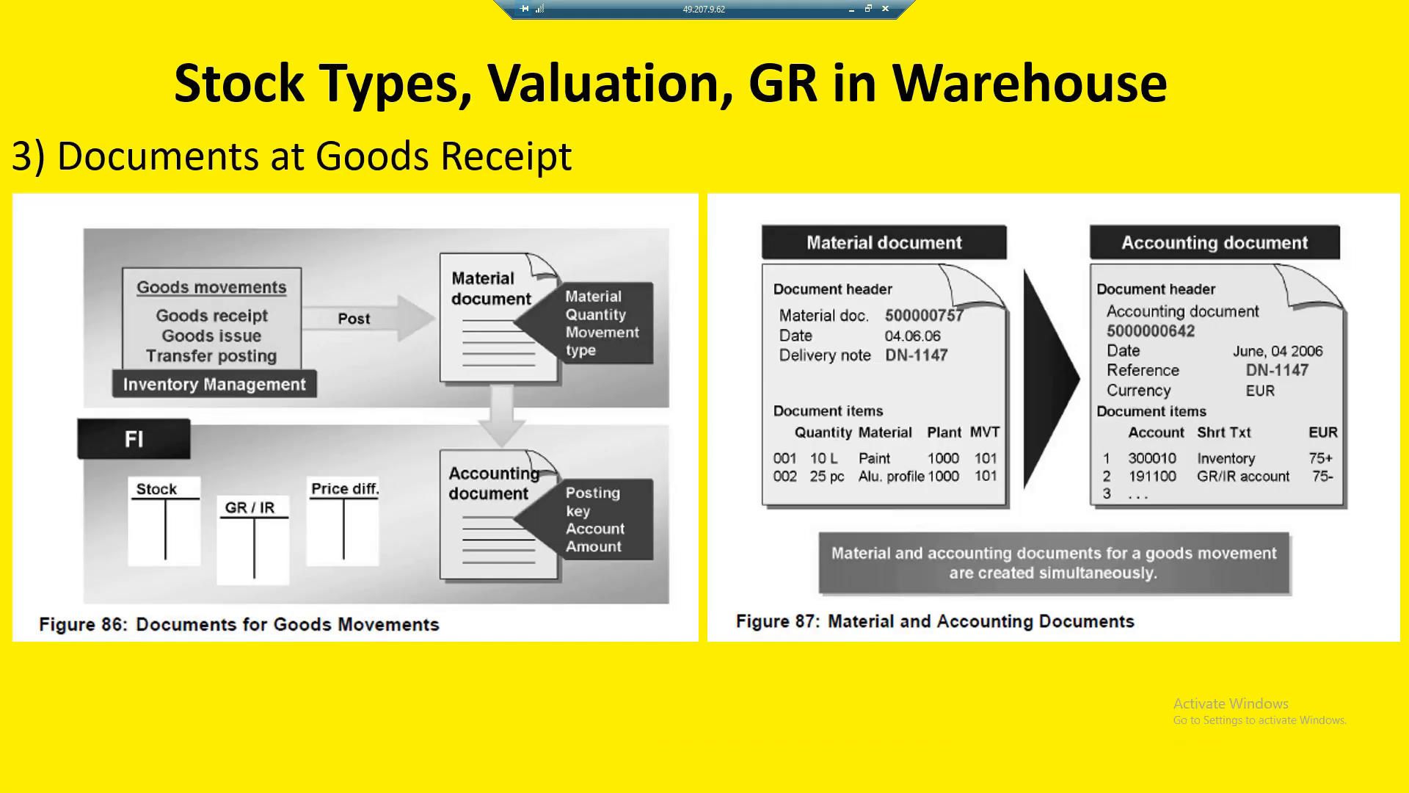
{"action": "key", "text": "Left"}
{"action": "key", "text": "Right"}
{"action": "key", "text": "alt+Tab"}
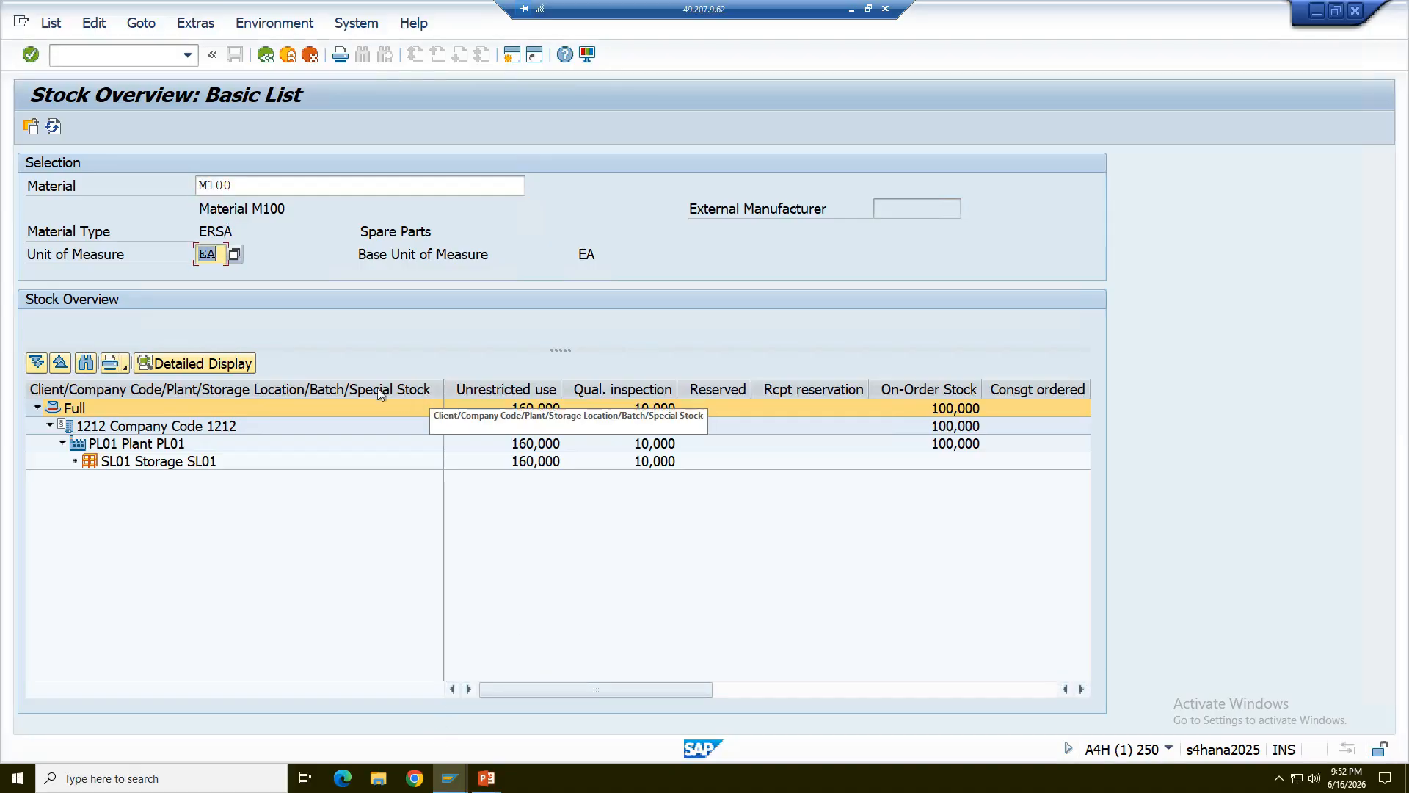
{"action": "left_click", "coordinate": [450, 774]}
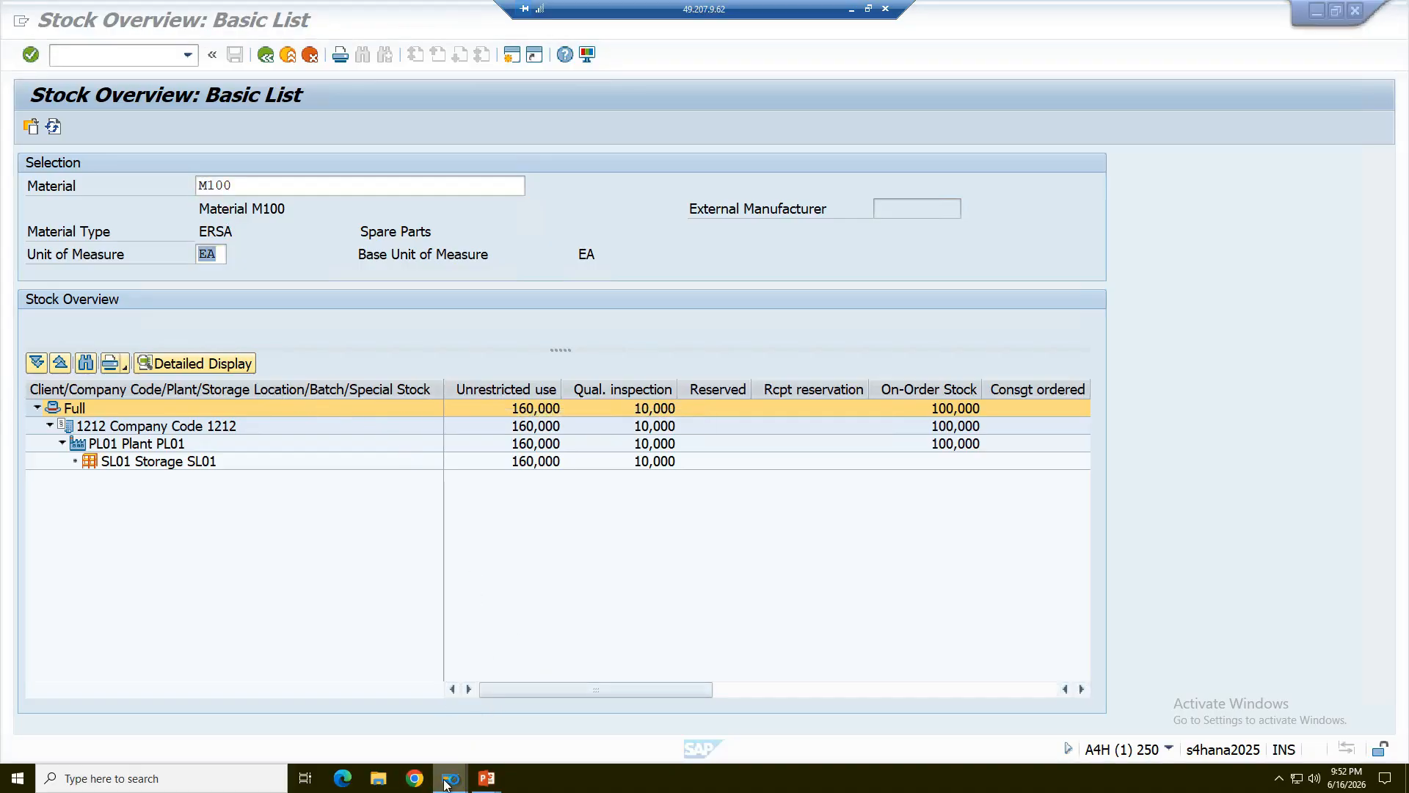
{"action": "left_click", "coordinate": [414, 779]}
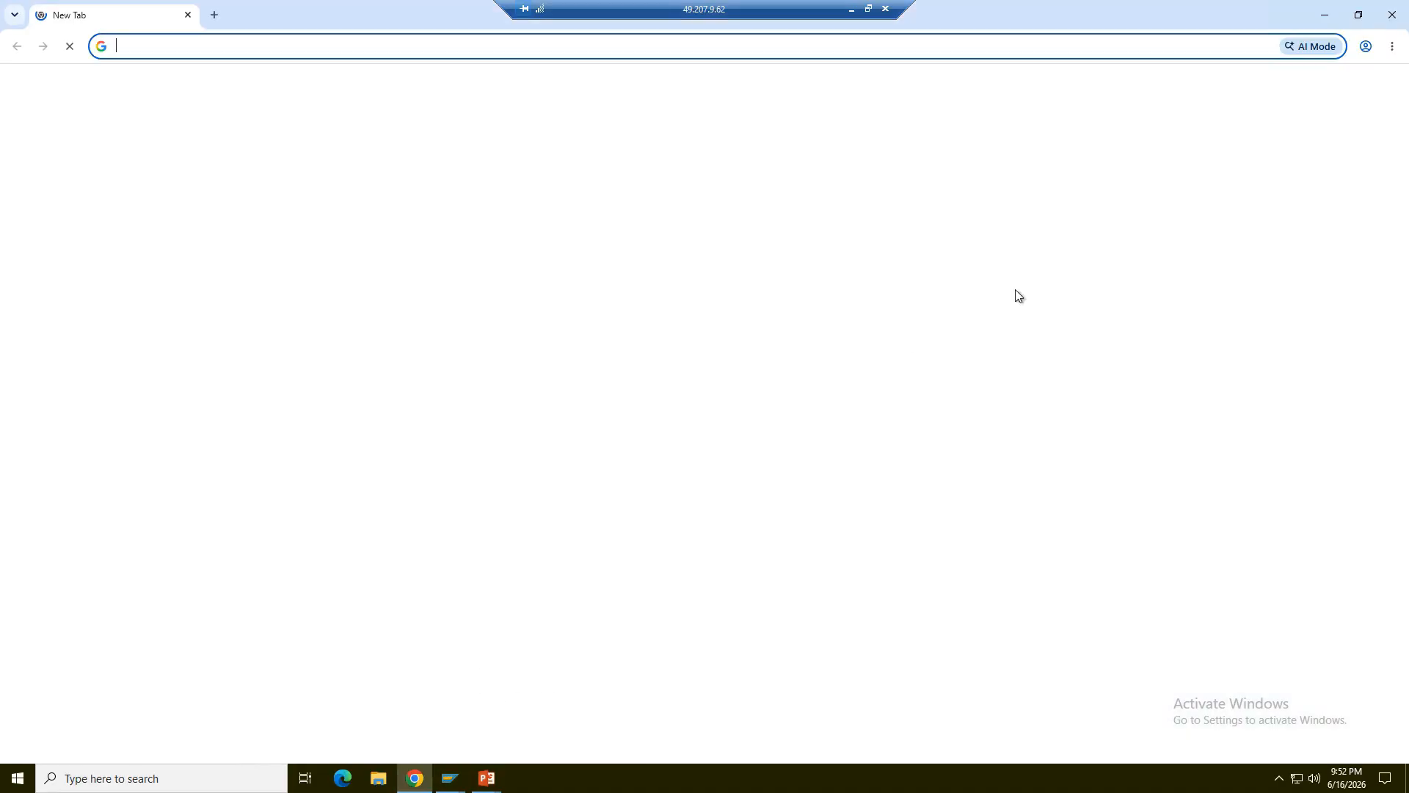
{"action": "left_click", "coordinate": [1389, 16]}
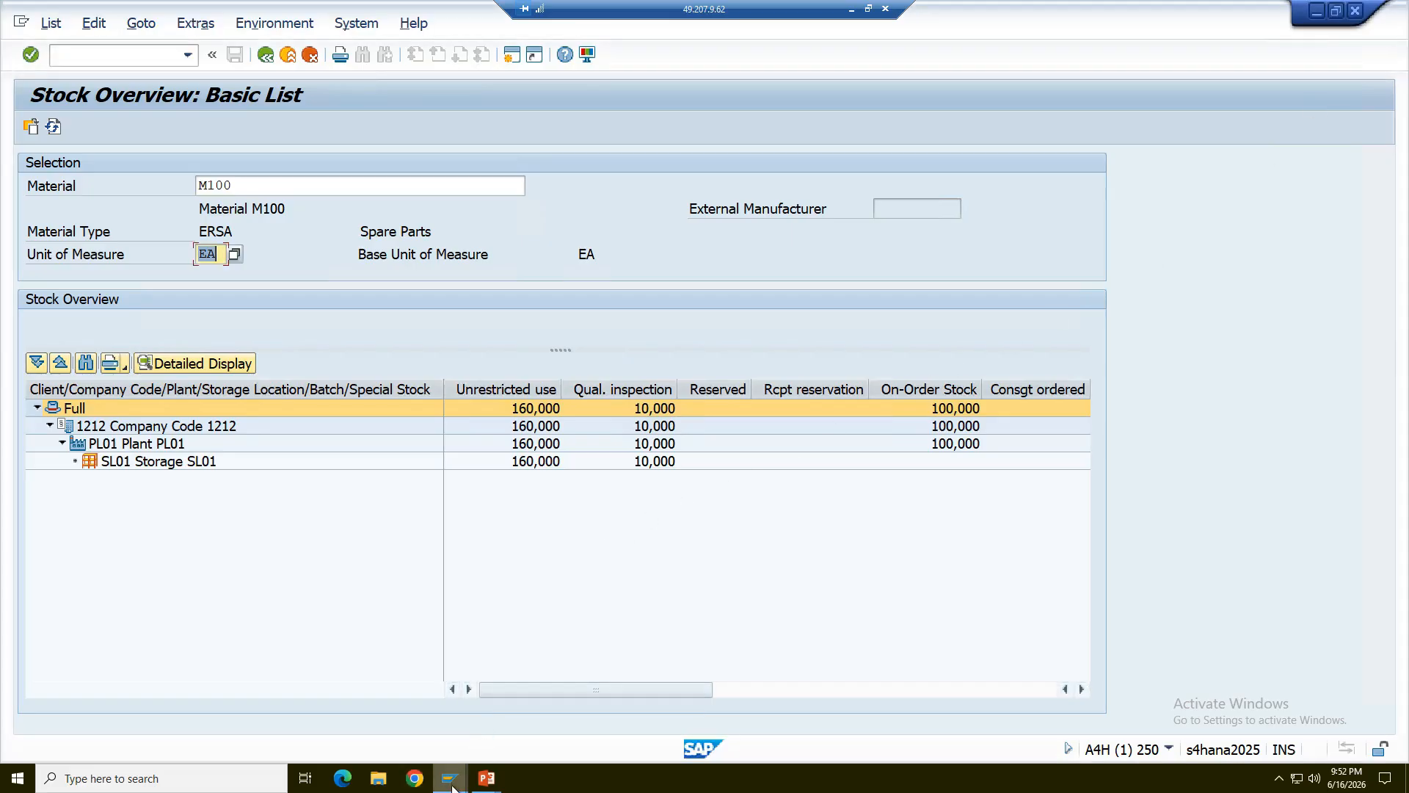
- Return to the posted material document and review the Material, Quantity and Where details of line 1
{"action": "mouse_move", "coordinate": [450, 776]}
{"action": "left_click", "coordinate": [569, 706]}
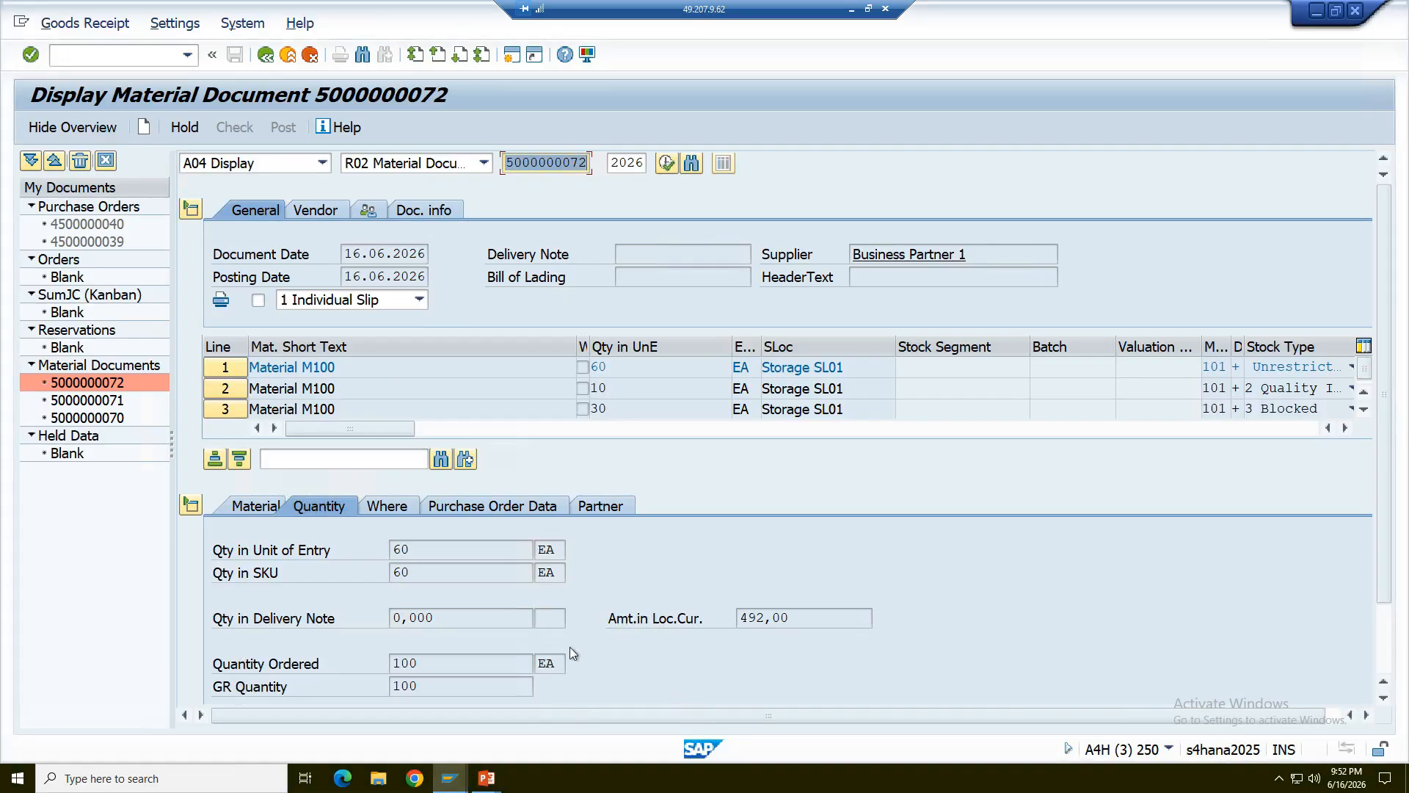
{"action": "left_click", "coordinate": [271, 505]}
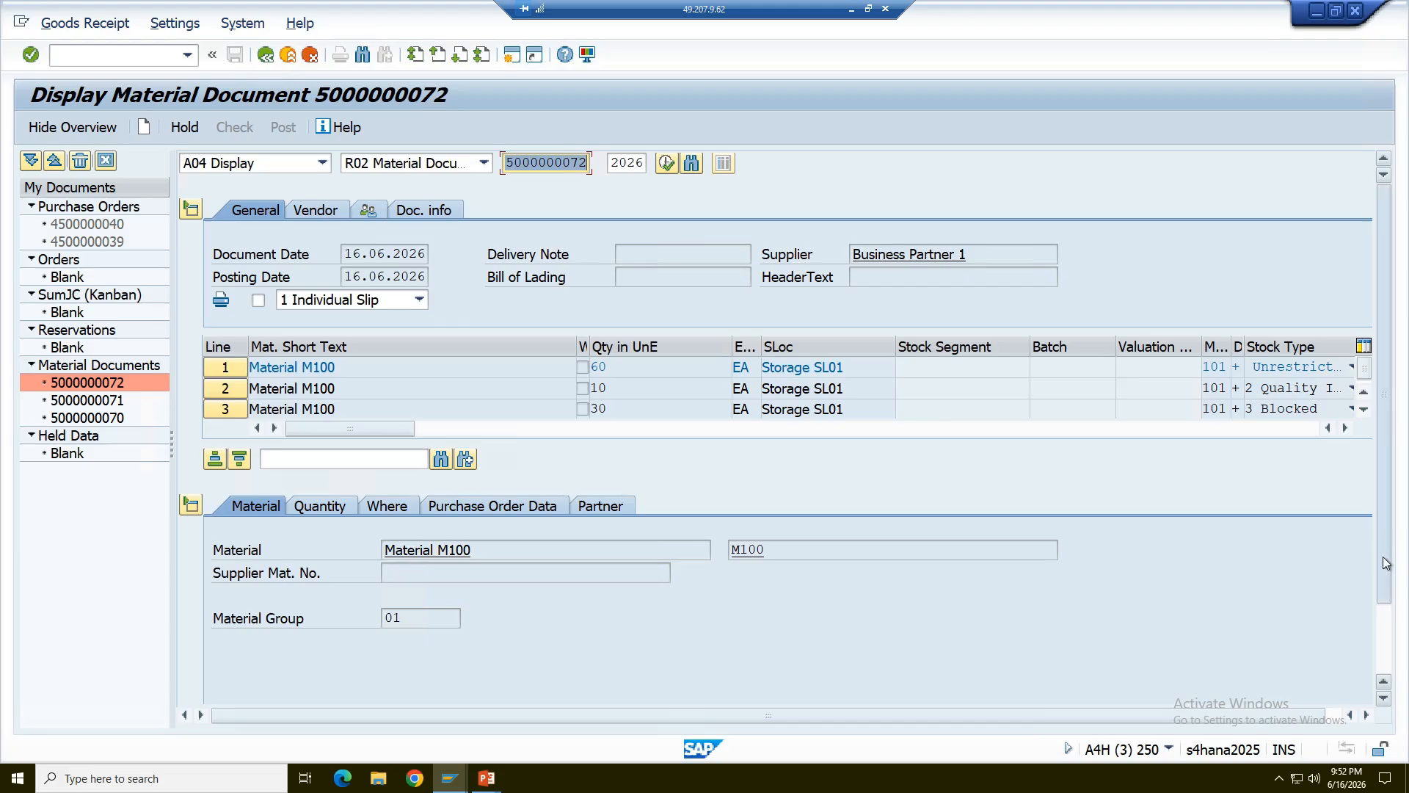
{"action": "scroll", "coordinate": [1384, 513], "scroll_direction": "down", "scroll_amount": 3}
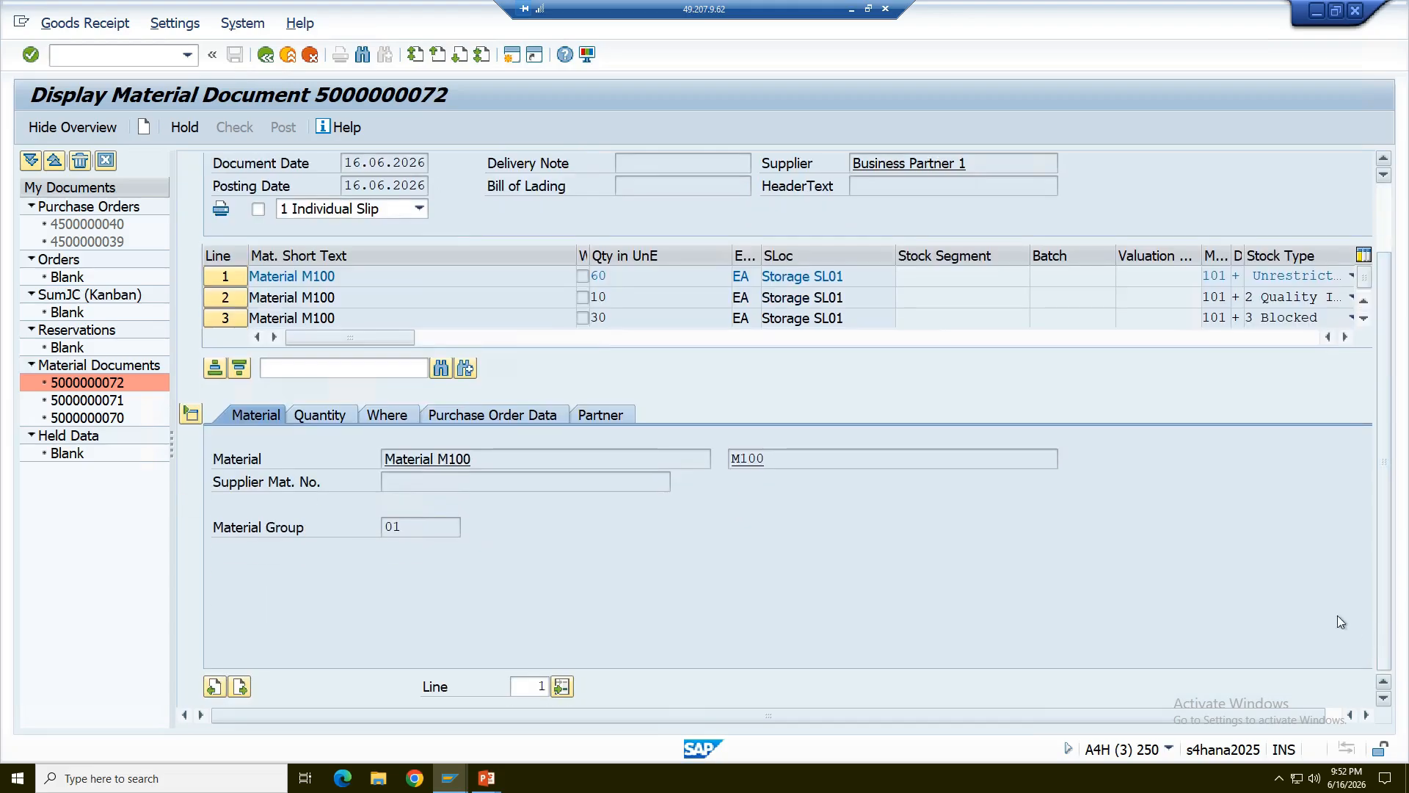
{"action": "left_click", "coordinate": [330, 417]}
{"action": "left_click", "coordinate": [372, 416]}
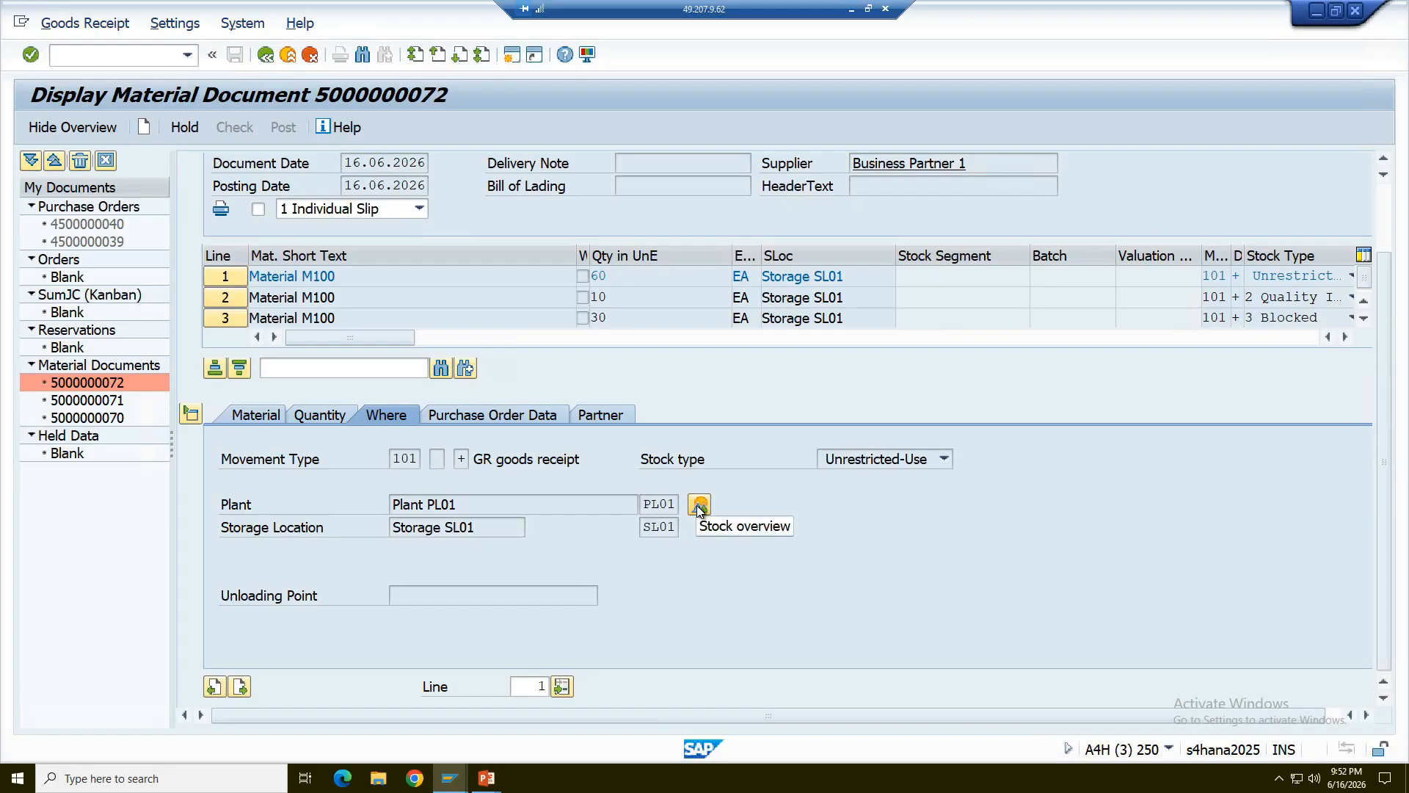
- Open the stock overview for plant PL01 from the Where details, check the blocked stock, and close that stock overview session
{"action": "scroll", "coordinate": [698, 506], "scroll_direction": "up", "scroll_amount": 2}
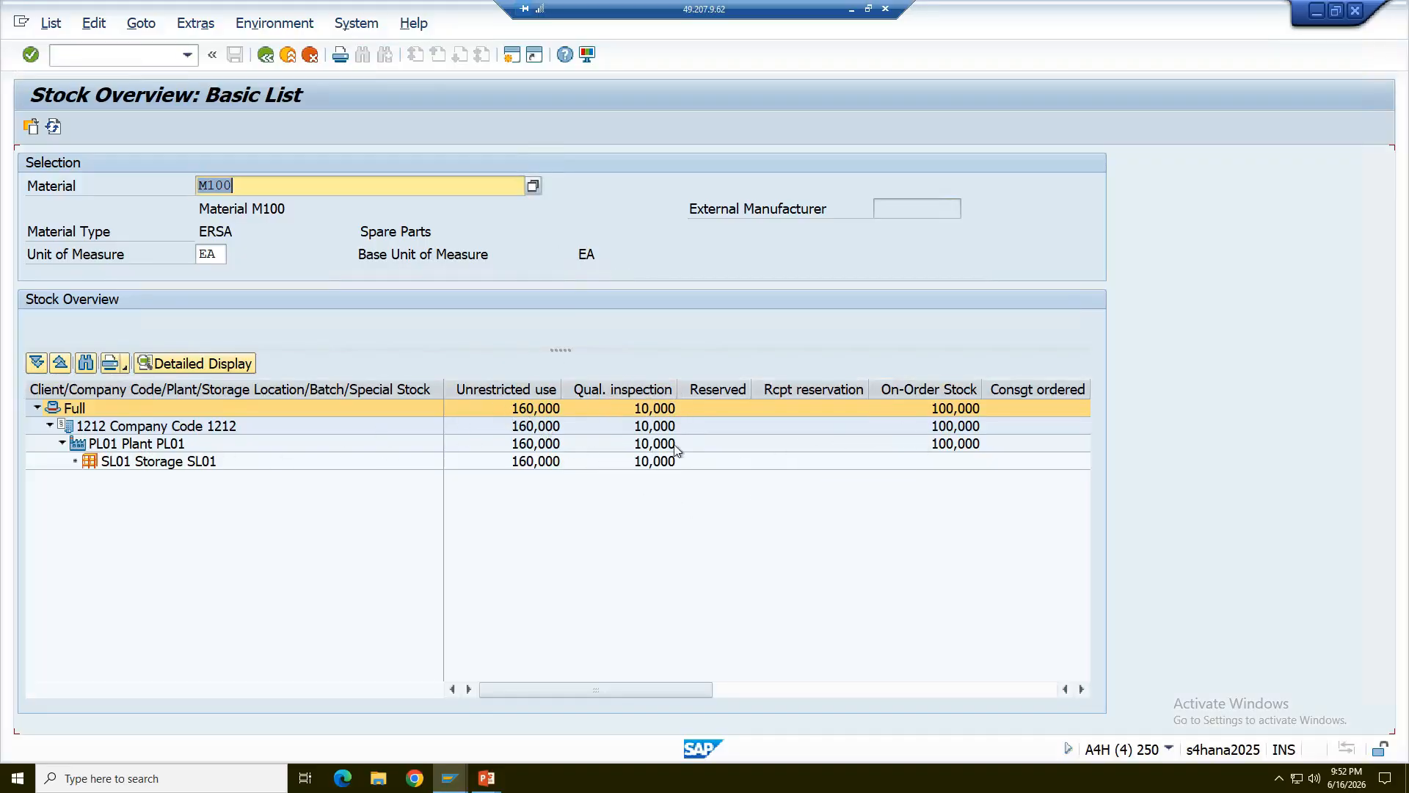
{"action": "left_click", "coordinate": [766, 690]}
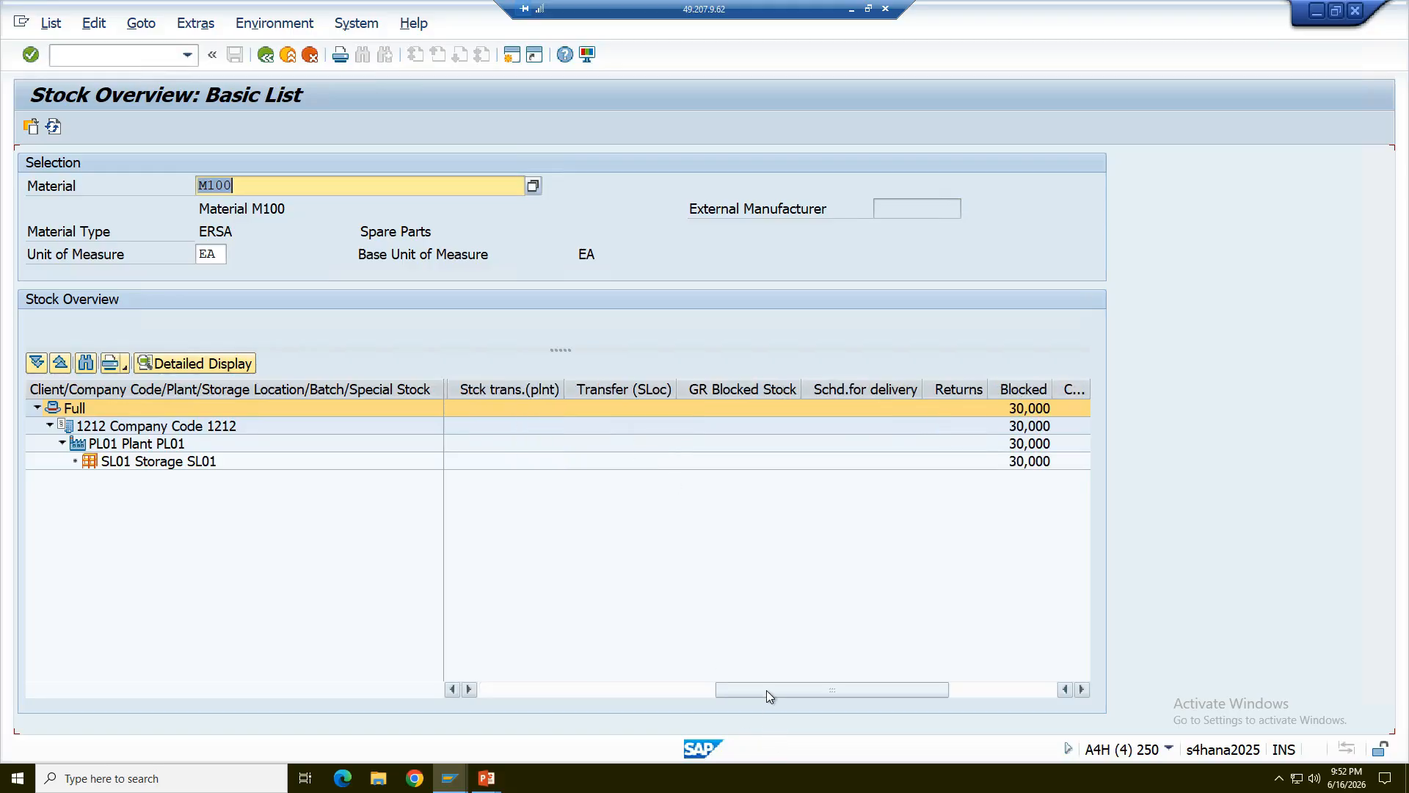
{"action": "left_click", "coordinate": [266, 55]}
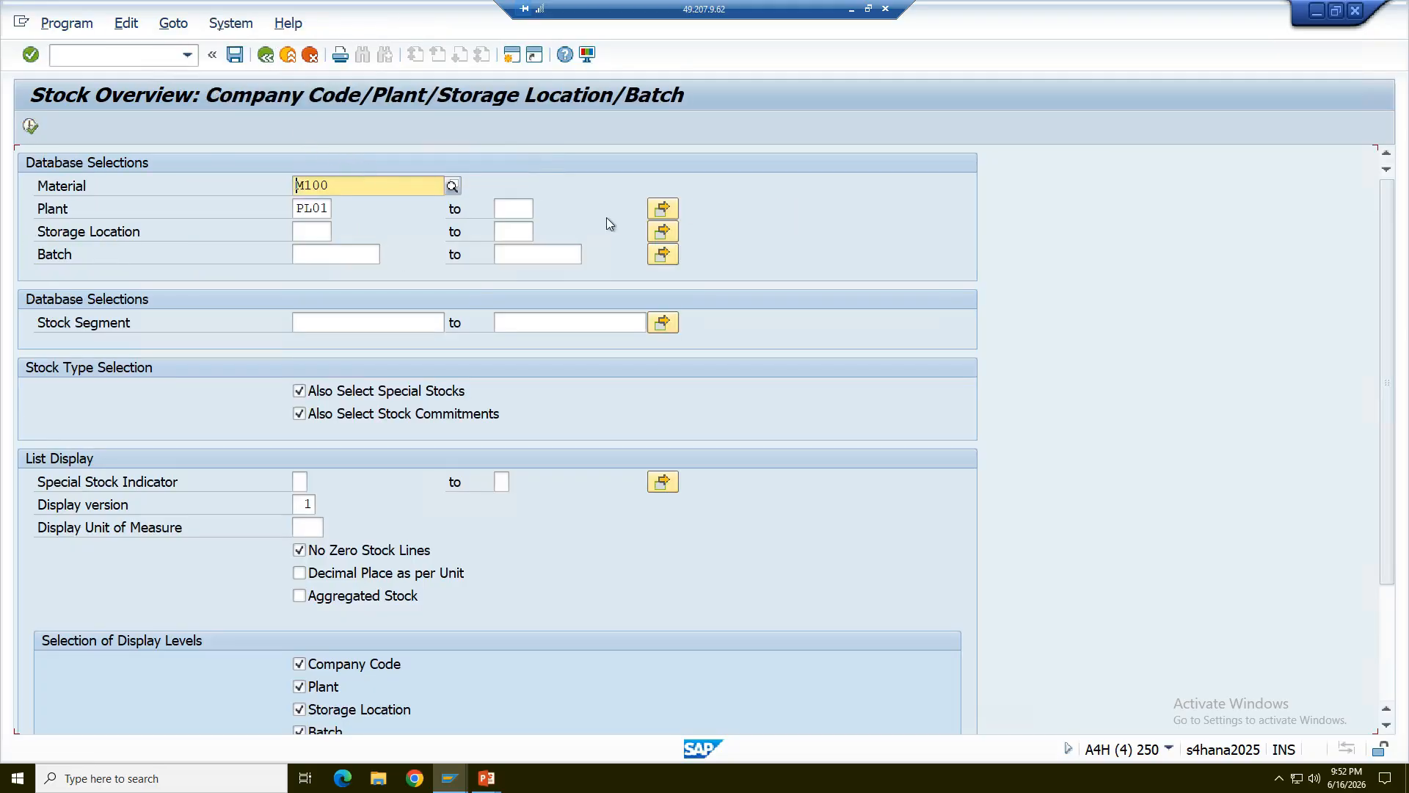
{"action": "left_click", "coordinate": [1357, 11]}
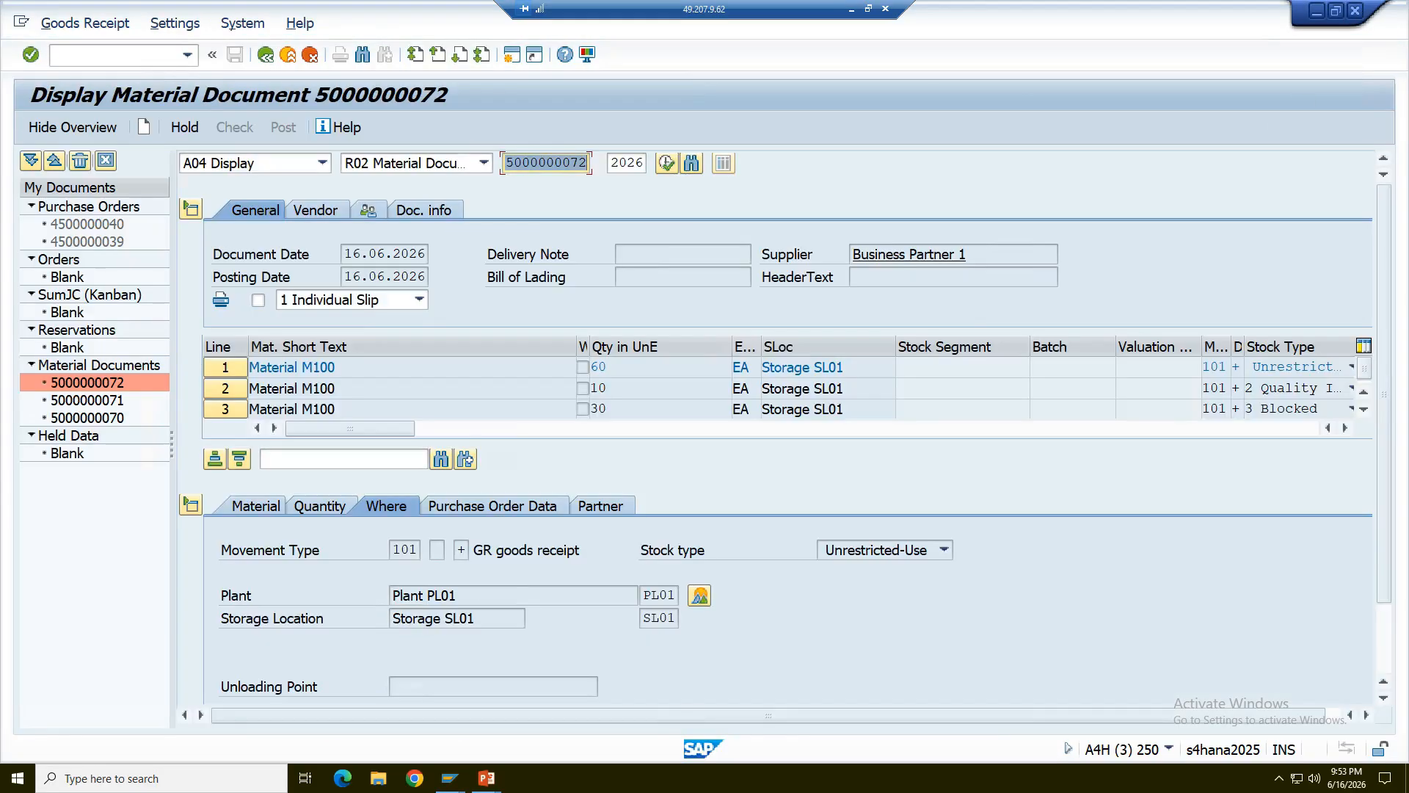
- Return to the posted material document, view the Documents at Goods Receipt slide in the PowerPoint slide show, and switch back to SAP
{"action": "mouse_move", "coordinate": [450, 778]}
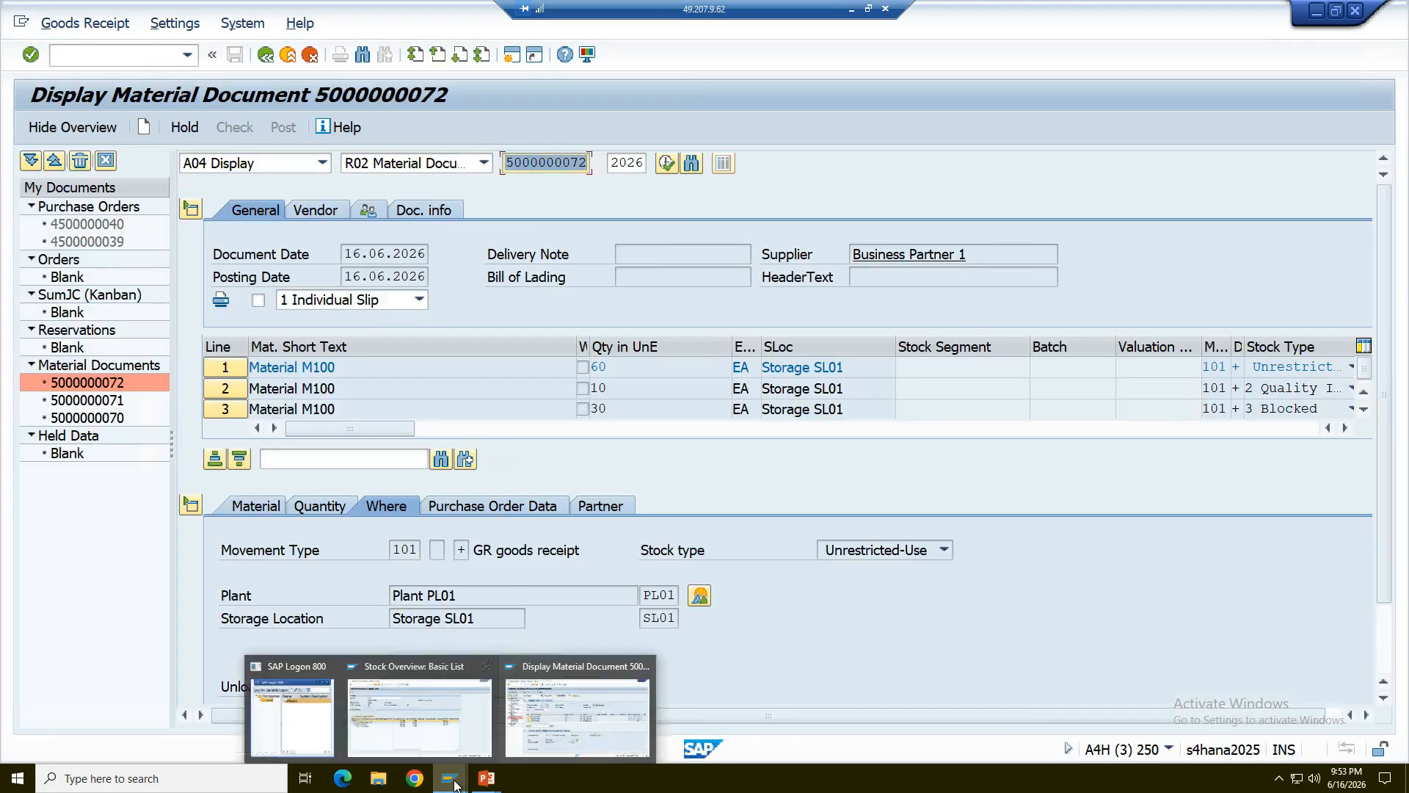
{"action": "mouse_move", "coordinate": [447, 736]}
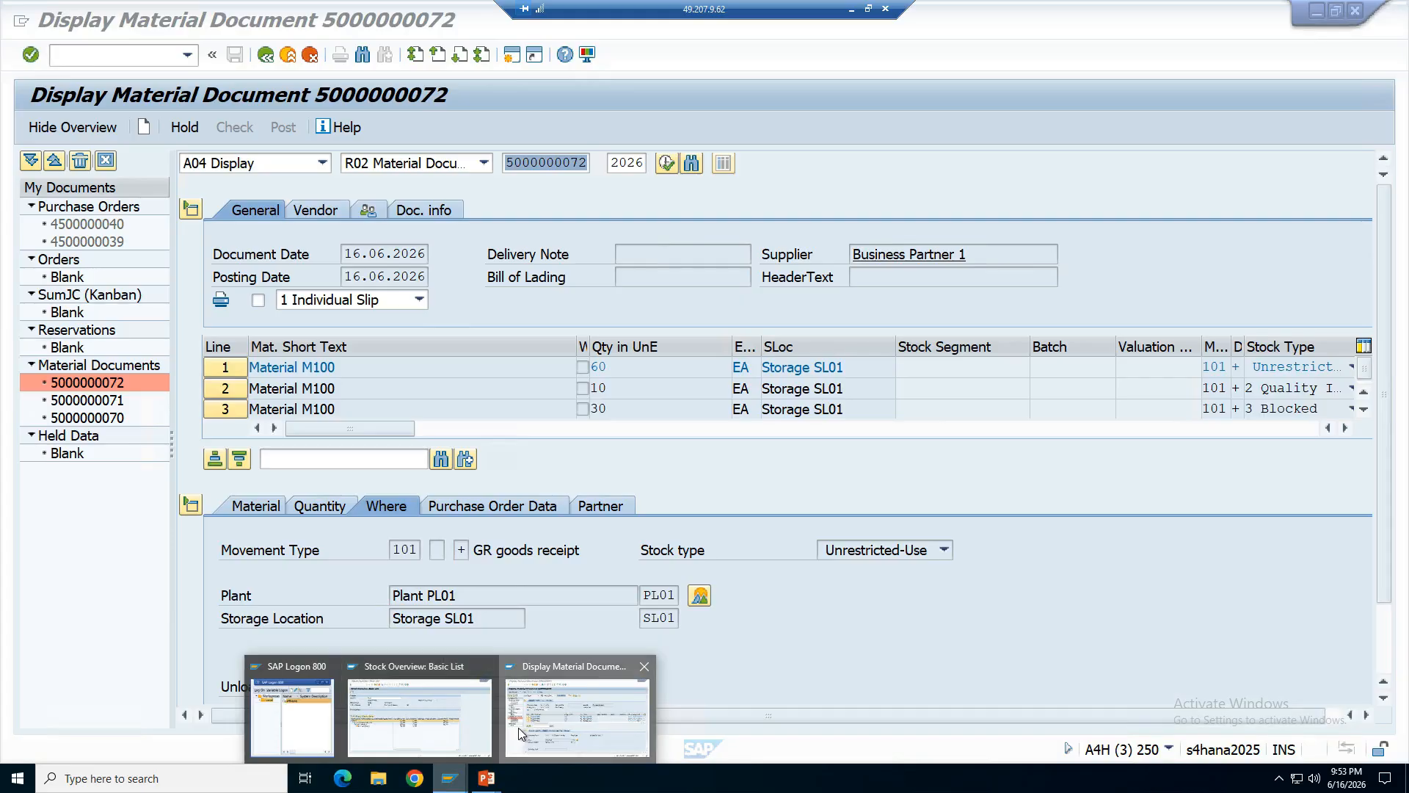
{"action": "left_click", "coordinate": [518, 728]}
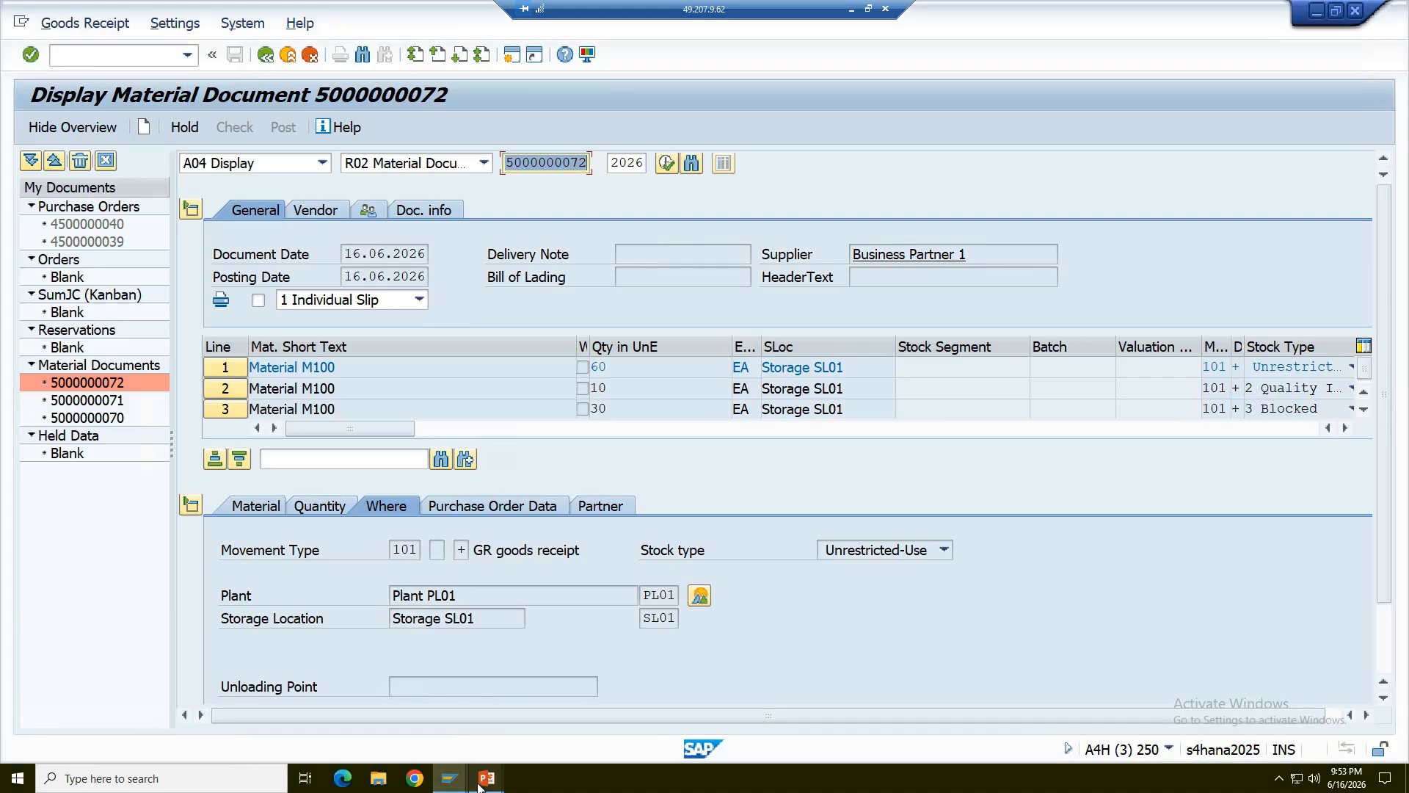
{"action": "mouse_move", "coordinate": [479, 784]}
{"action": "left_click", "coordinate": [536, 738]}
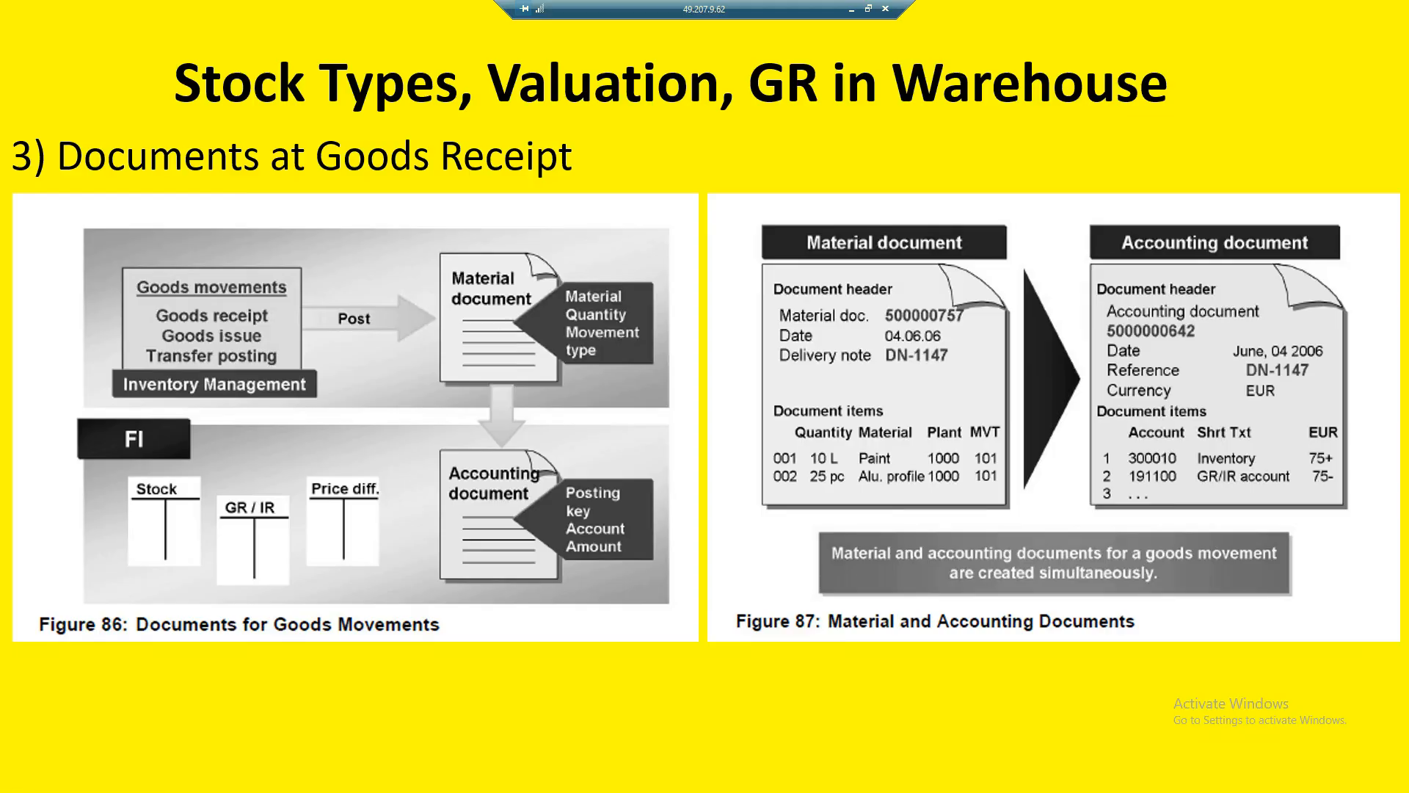
{"action": "key", "text": "alt+Tab"}
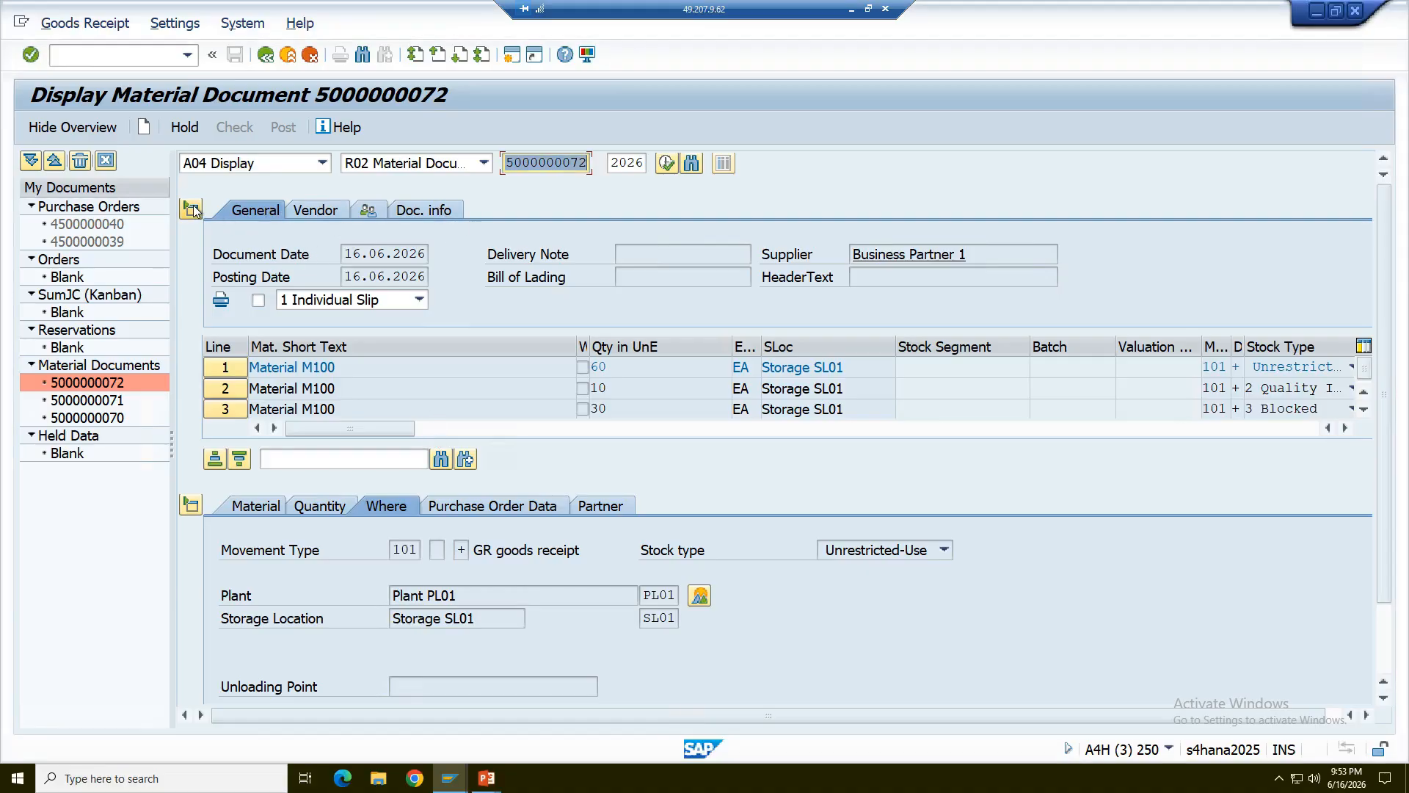
- Open the accounting document of the goods receipt from the material document's FI documents
{"action": "left_click", "coordinate": [426, 212]}
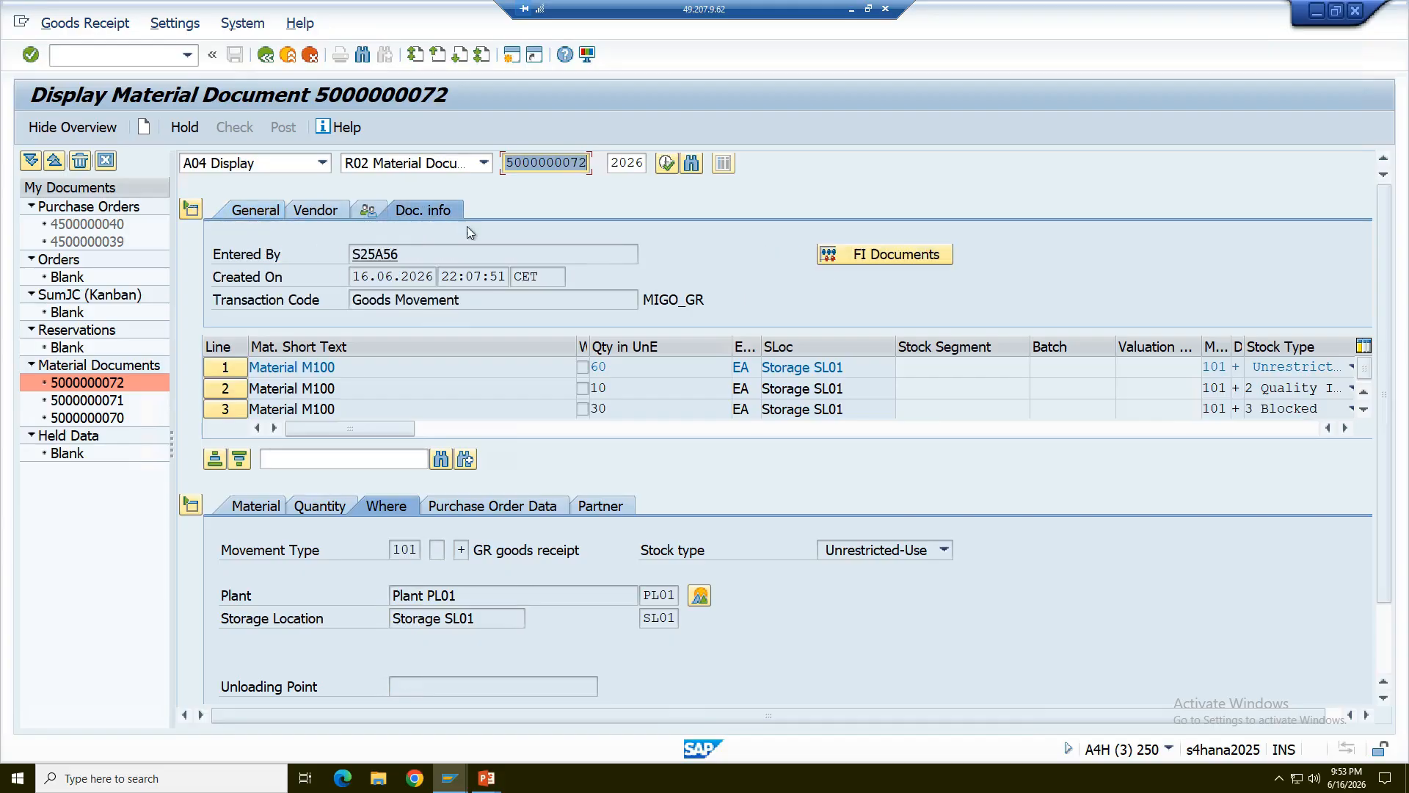
{"action": "left_click", "coordinate": [922, 253]}
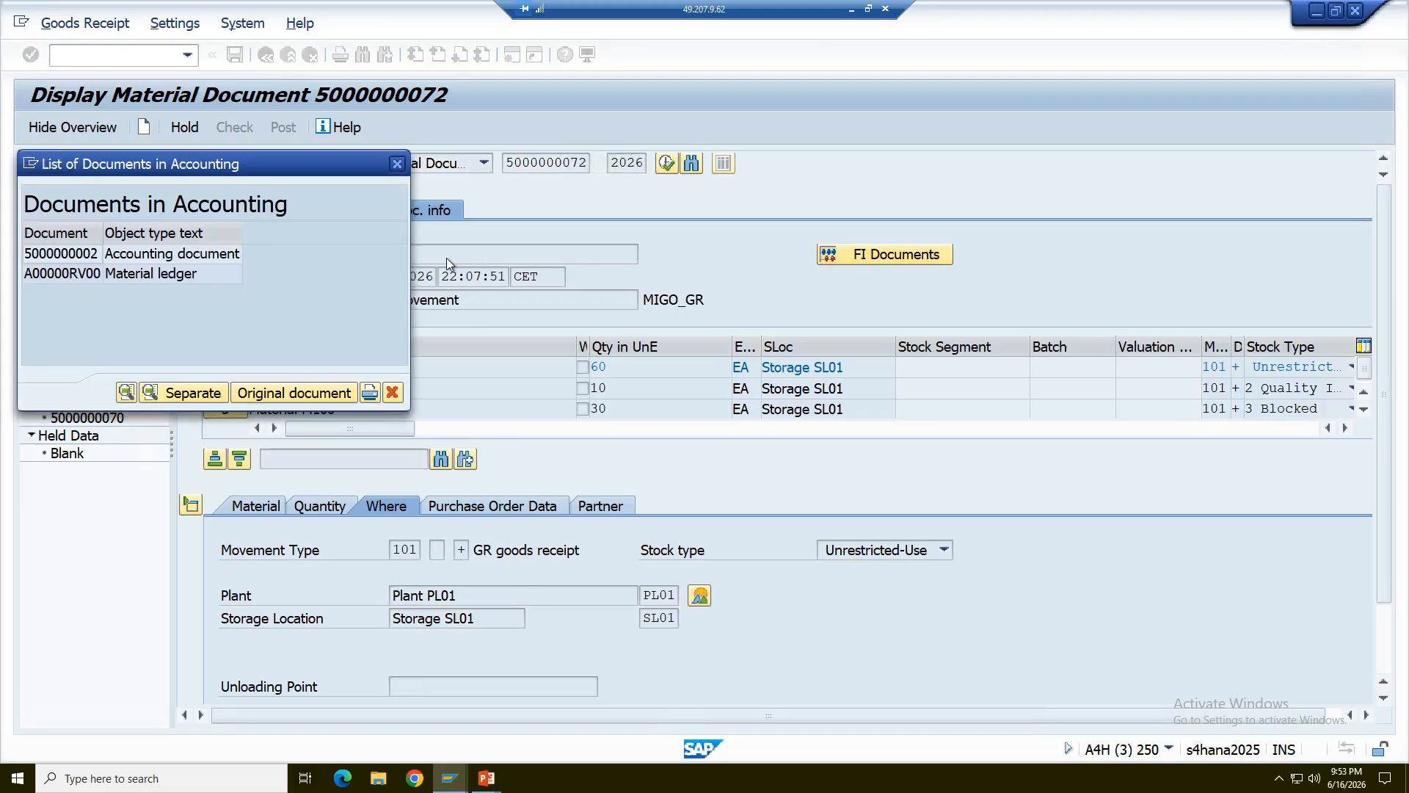
{"action": "left_click", "coordinate": [74, 255]}
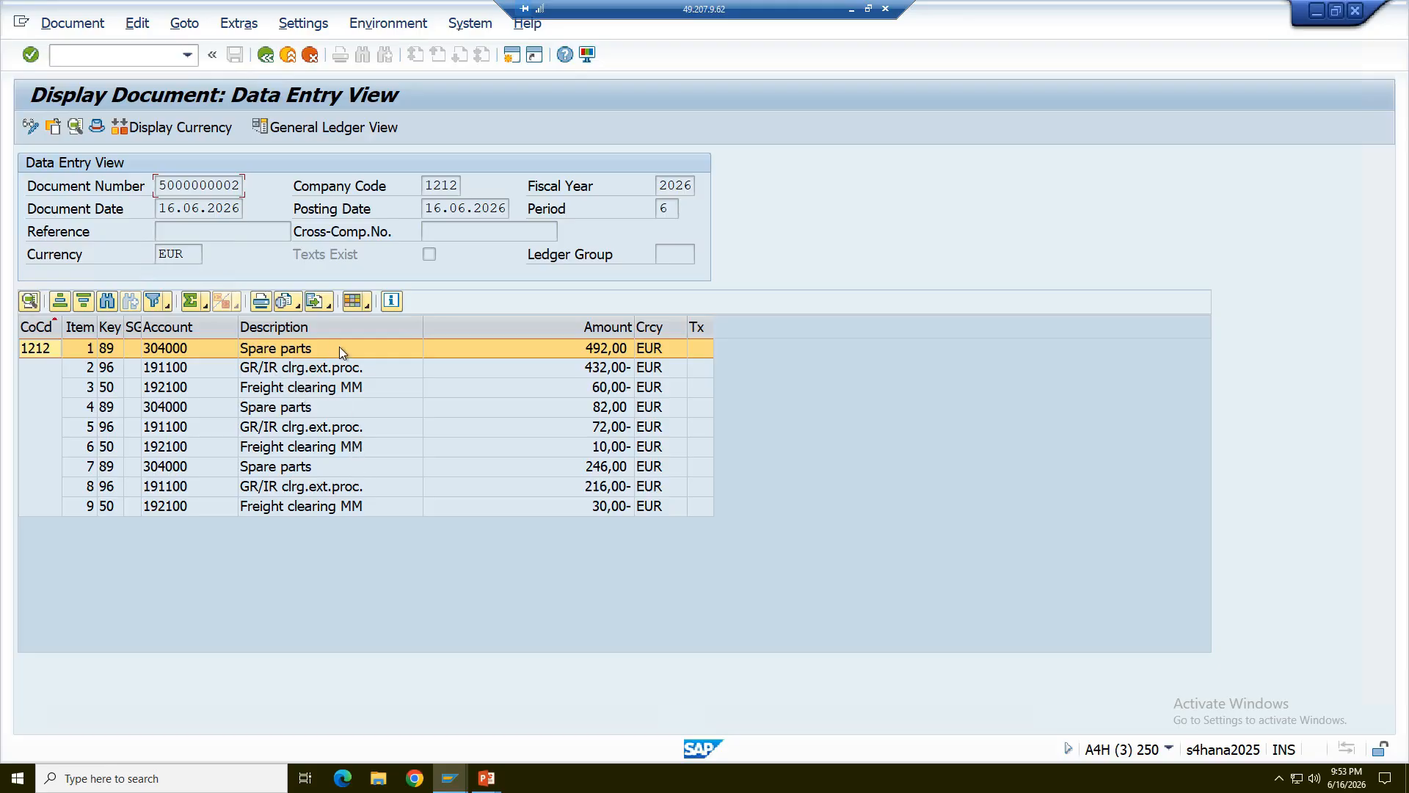
- Open the layout settings of the accounting document's line items and sort the available column set by column name
{"action": "left_click", "coordinate": [368, 306]}
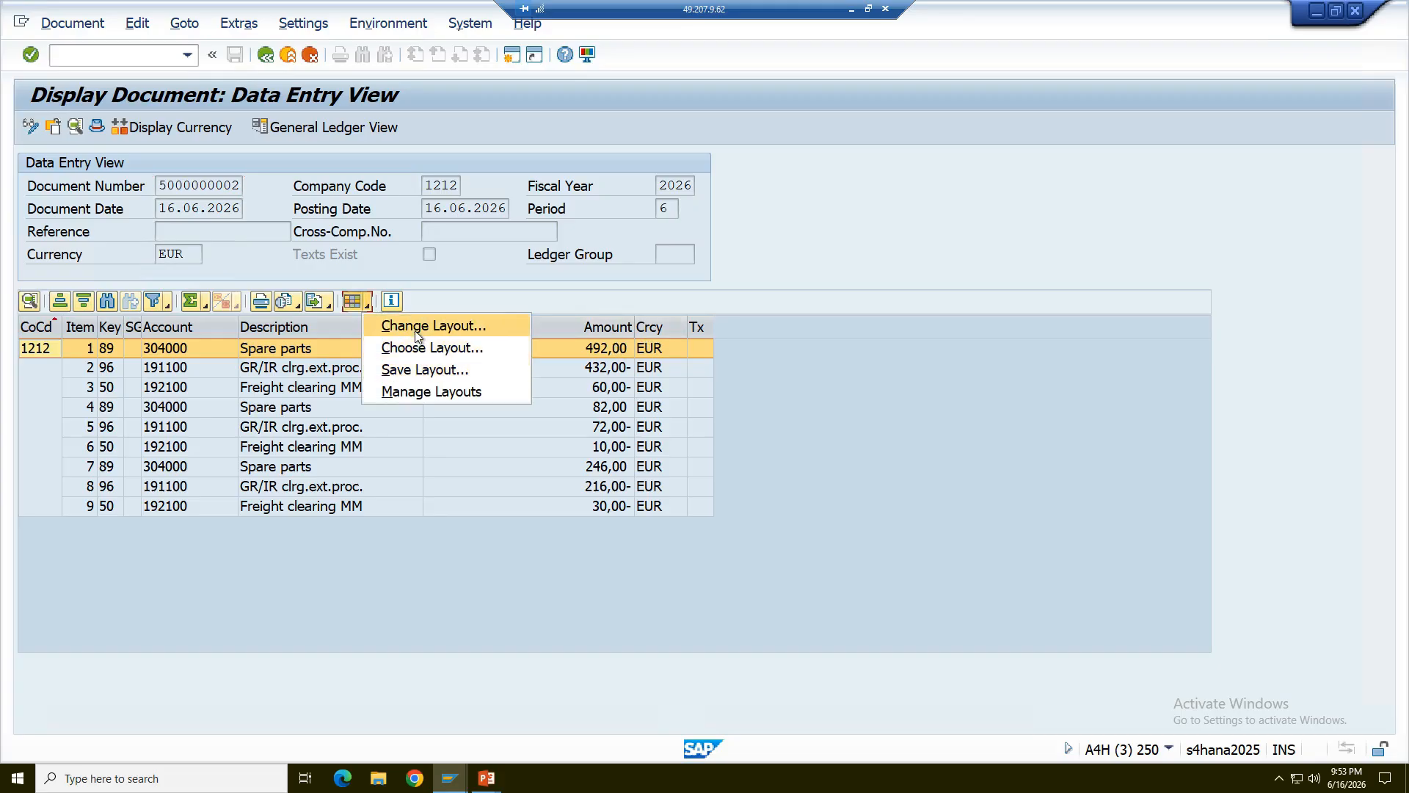
{"action": "left_click", "coordinate": [416, 329]}
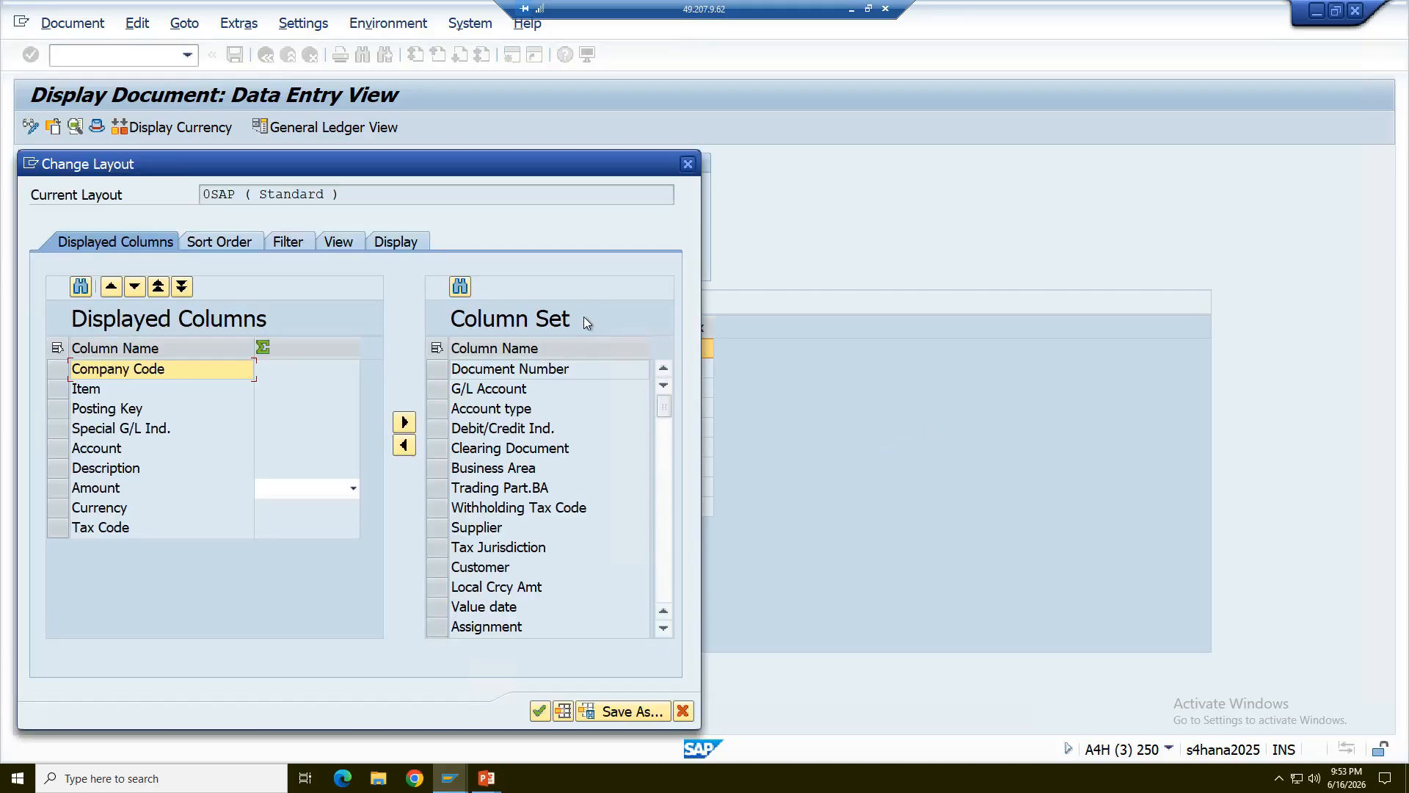
{"action": "left_click", "coordinate": [576, 348]}
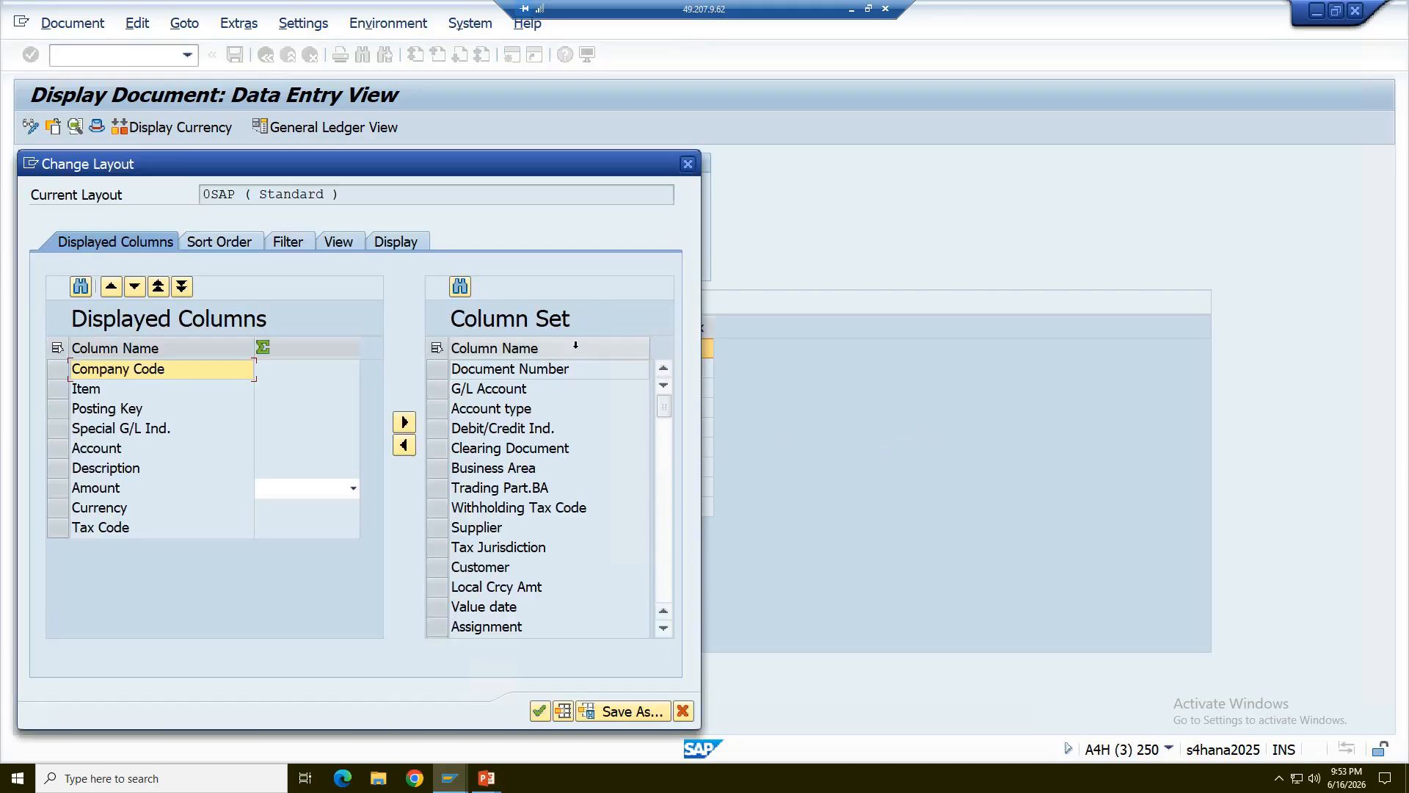
- Add the Transaction column from the column set to the displayed columns and apply the layout
{"action": "left_click", "coordinate": [664, 591]}
{"action": "left_click", "coordinate": [663, 590]}
{"action": "left_click", "coordinate": [663, 590]}
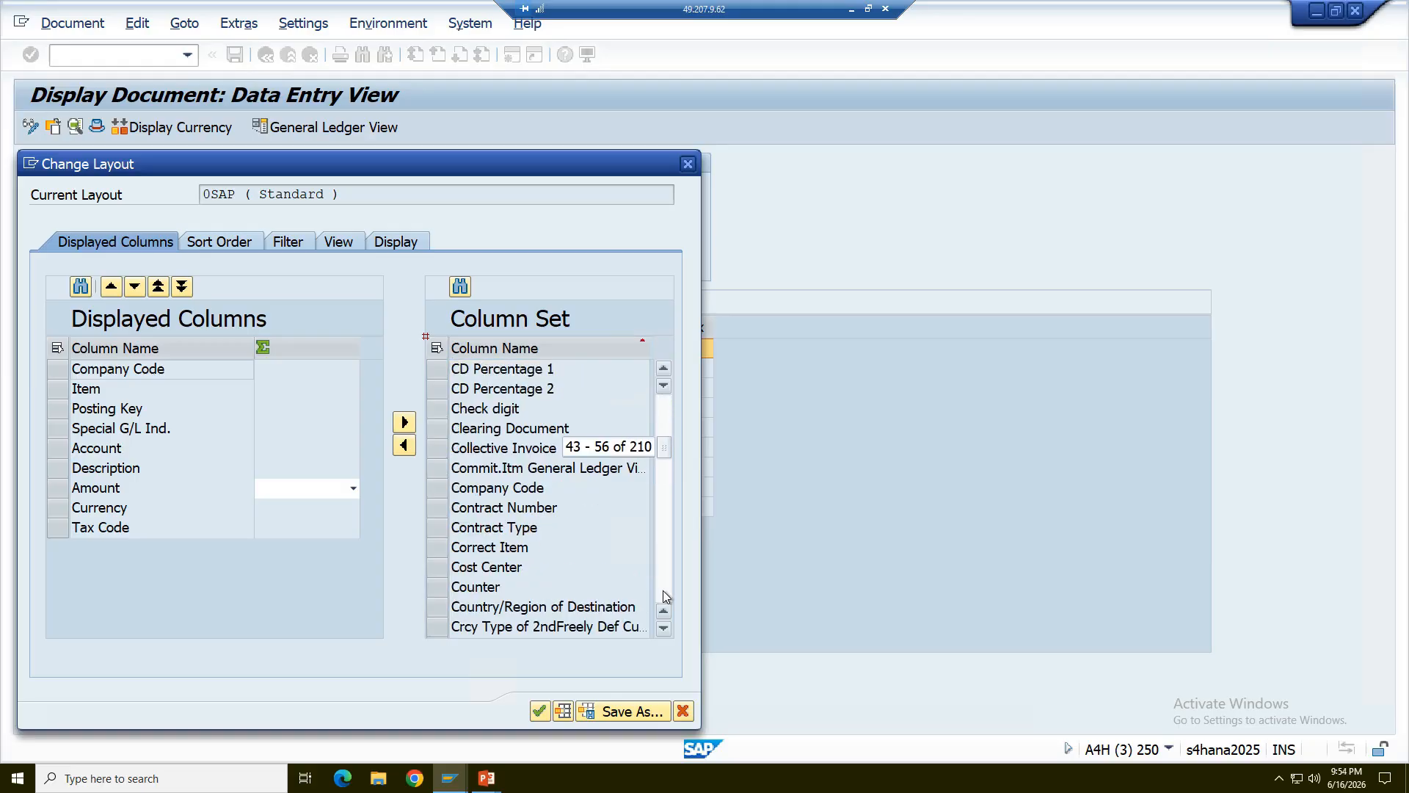
{"action": "left_click", "coordinate": [663, 590]}
{"action": "left_click", "coordinate": [663, 590]}
{"action": "left_click", "coordinate": [663, 590]}
{"action": "left_click", "coordinate": [663, 590]}
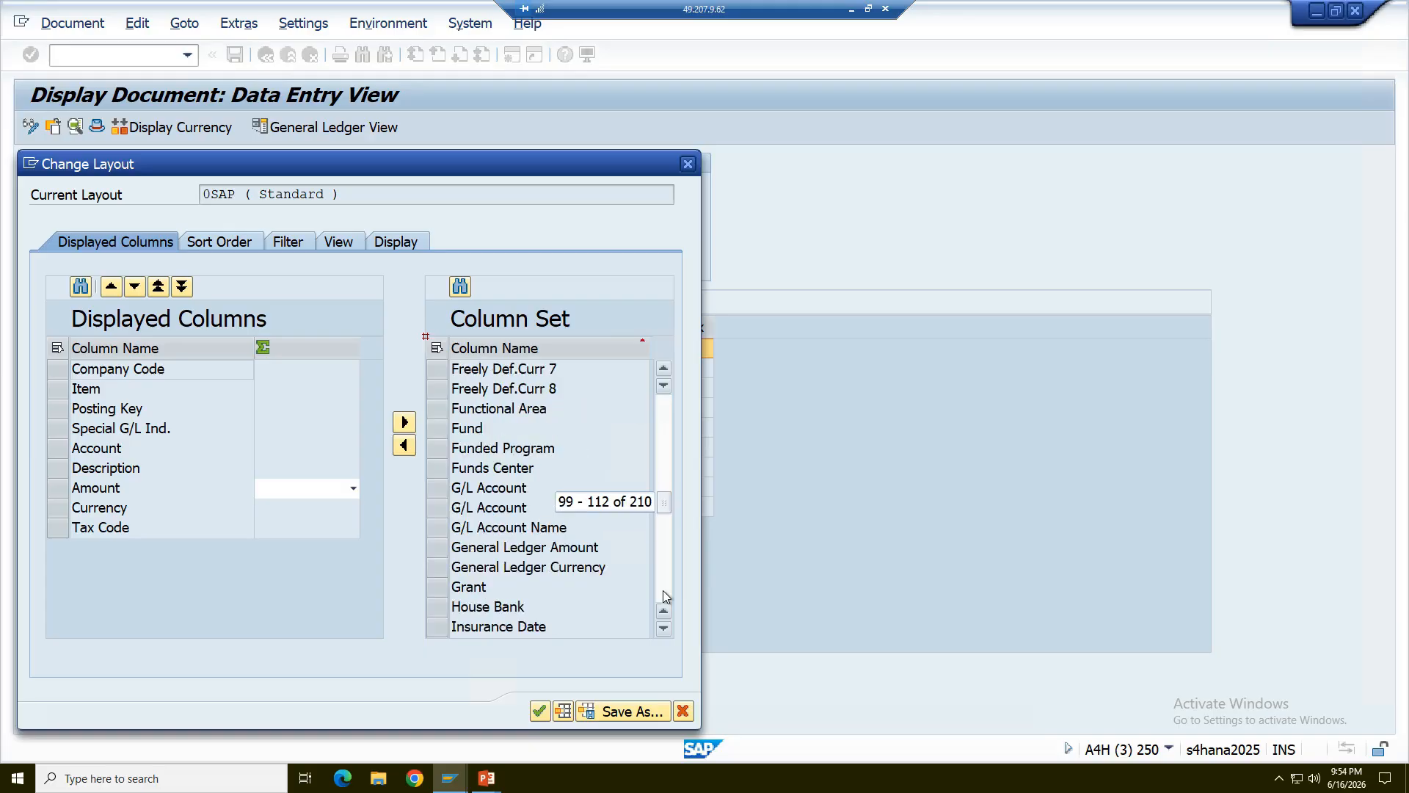
{"action": "left_click", "coordinate": [663, 590]}
{"action": "left_click", "coordinate": [663, 590]}
{"action": "left_click", "coordinate": [663, 590]}
{"action": "left_click", "coordinate": [663, 590]}
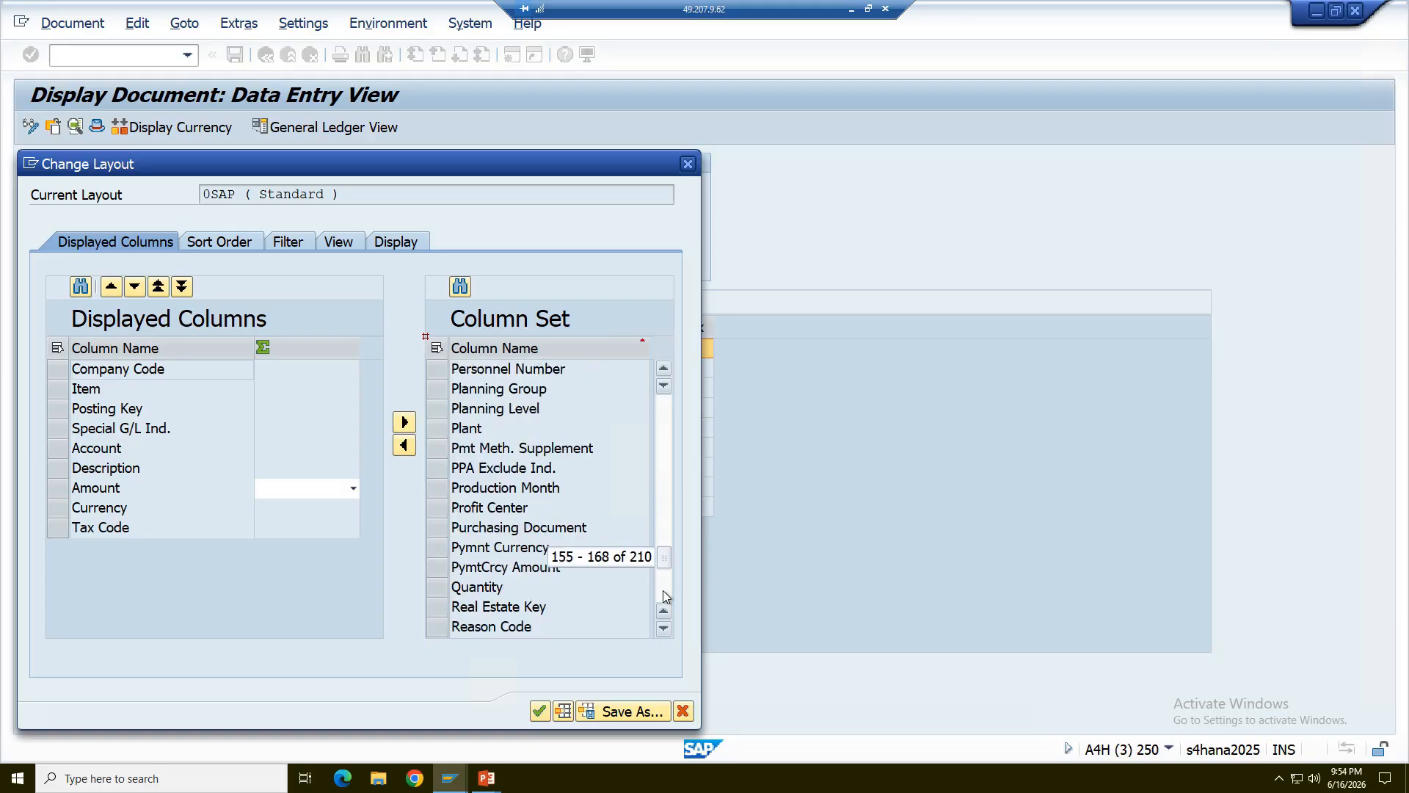
{"action": "left_click", "coordinate": [663, 590]}
{"action": "left_click", "coordinate": [663, 590]}
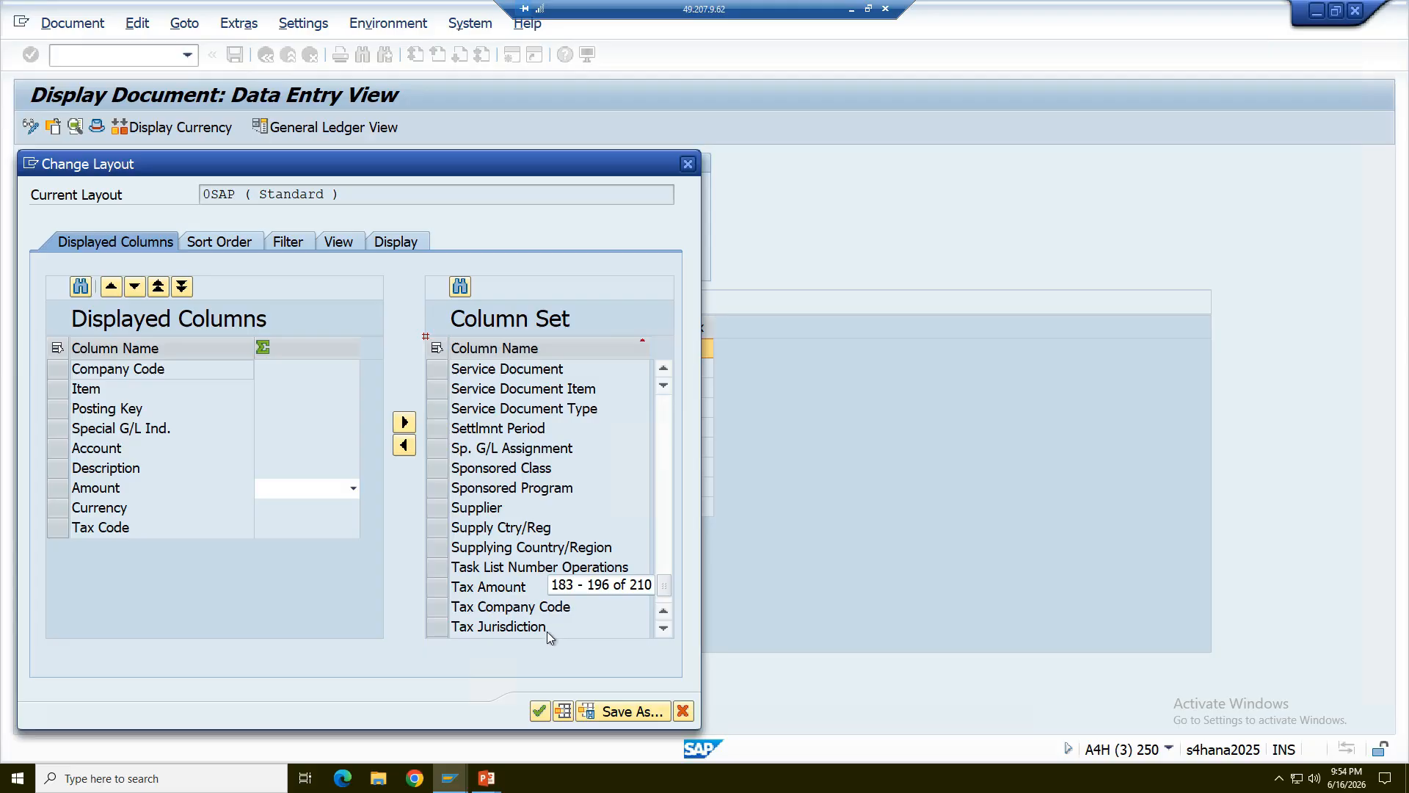
{"action": "left_click", "coordinate": [662, 628]}
{"action": "left_click", "coordinate": [663, 629]}
{"action": "left_click", "coordinate": [663, 629]}
{"action": "left_click", "coordinate": [663, 628]}
{"action": "left_click", "coordinate": [662, 629]}
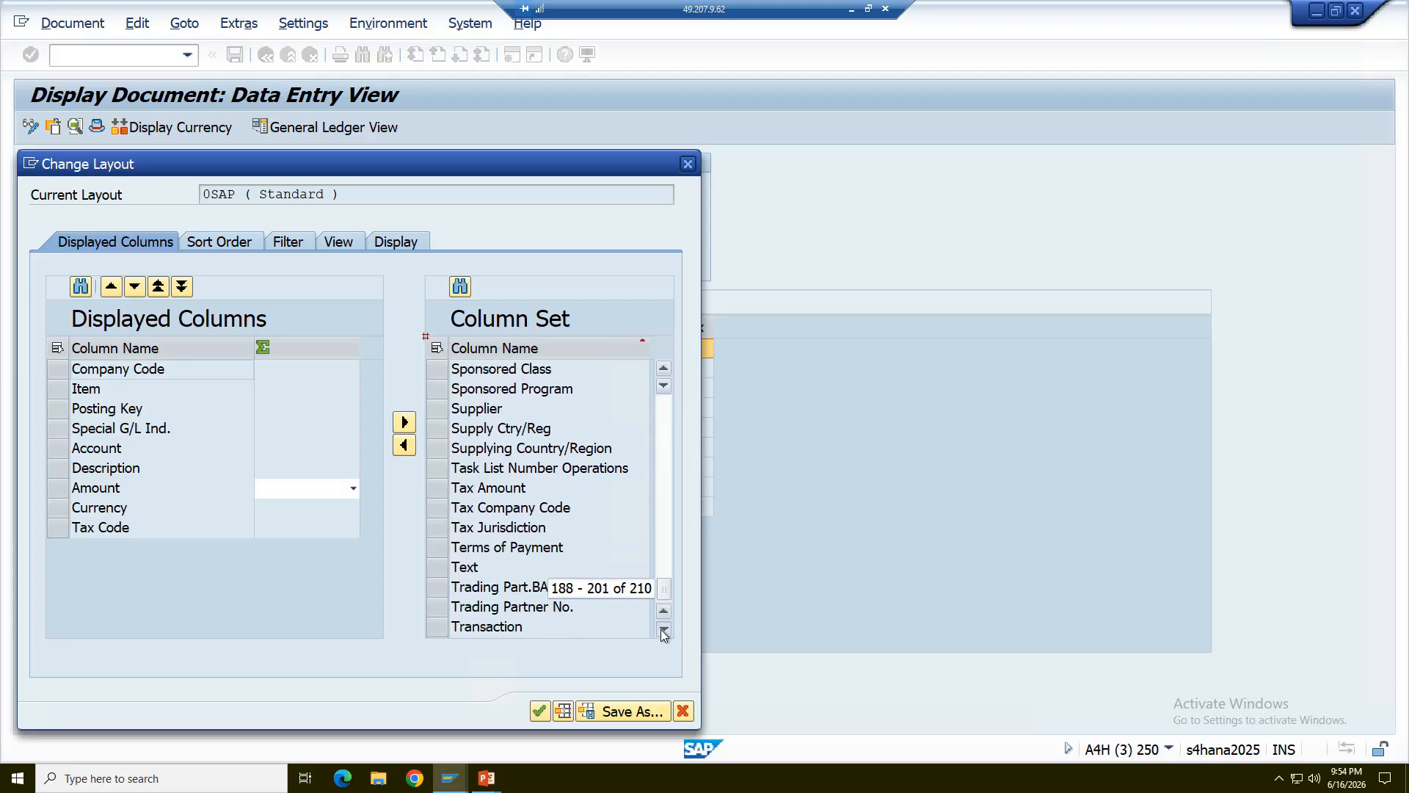
{"action": "left_click", "coordinate": [663, 629]}
{"action": "left_click", "coordinate": [663, 628]}
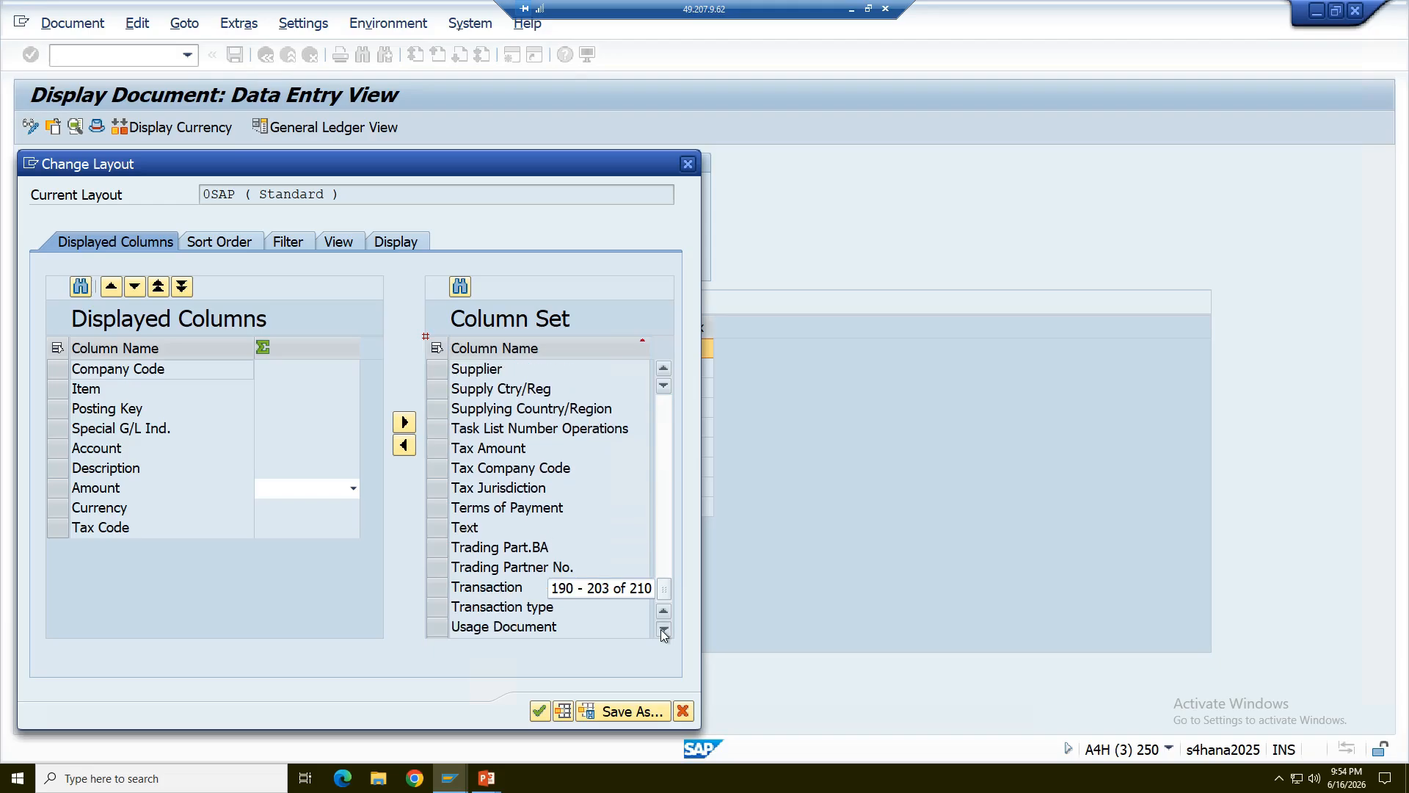
{"action": "double_click", "coordinate": [458, 592]}
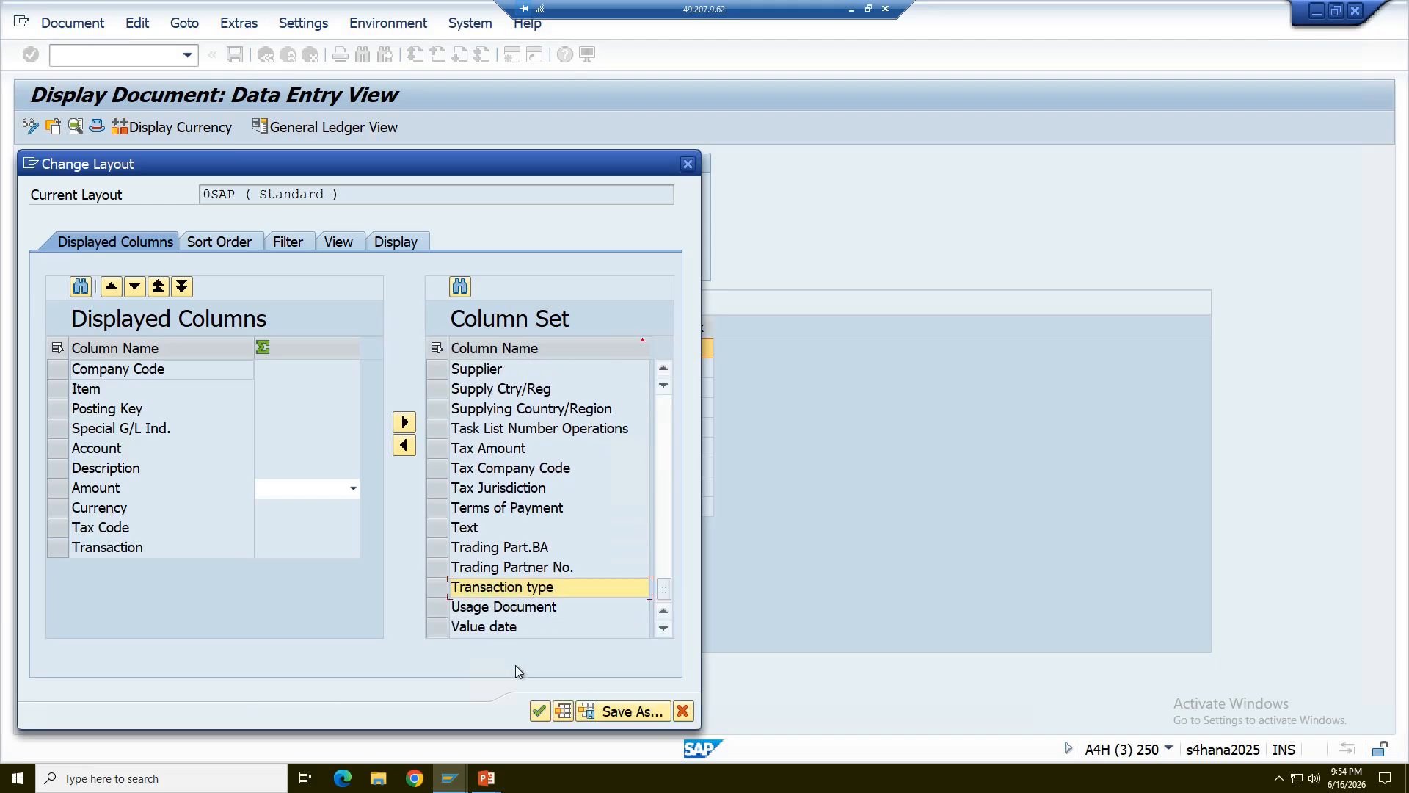
{"action": "left_click", "coordinate": [540, 710]}
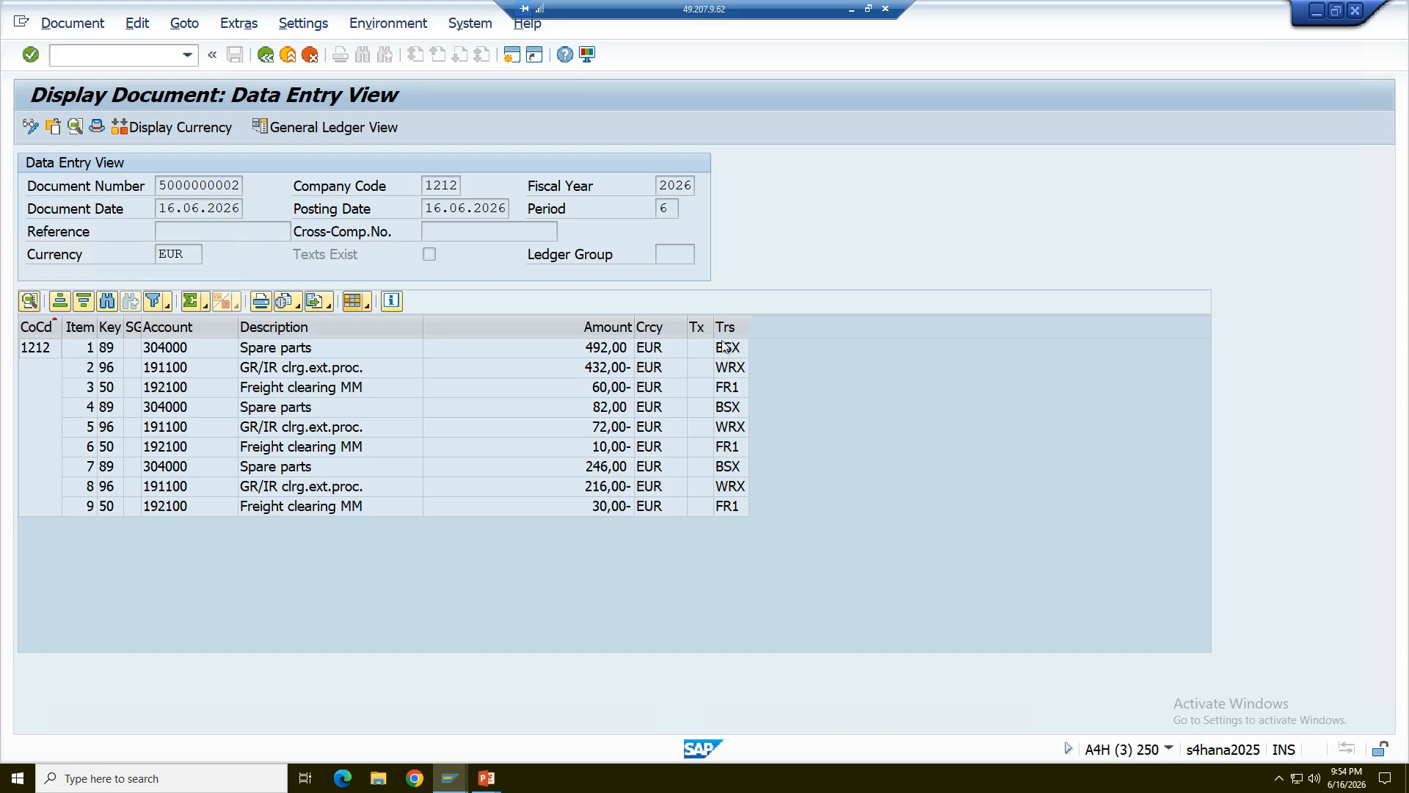
- Start saving the current line item layout as a new one with the layout ID /MIGO
{"action": "left_click", "coordinate": [366, 306]}
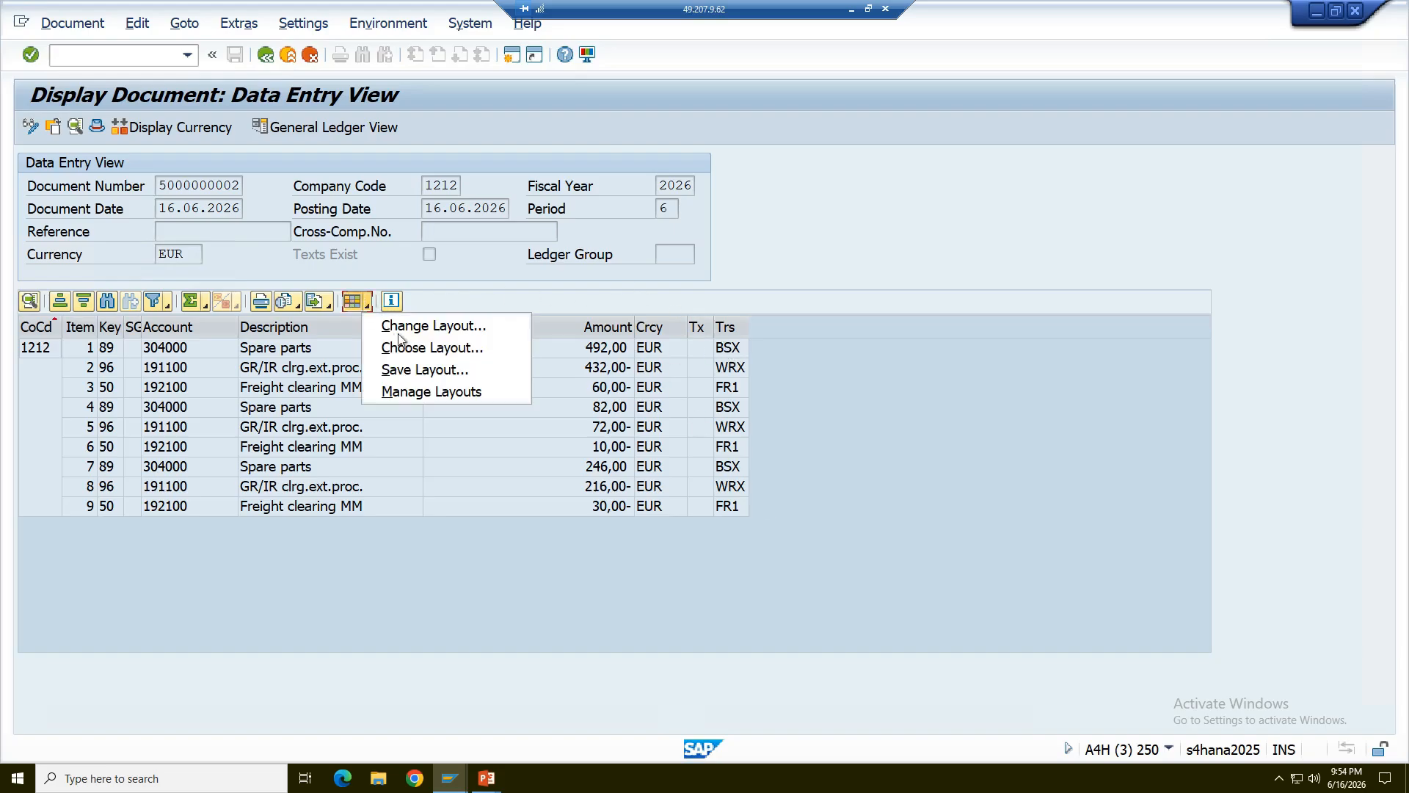
{"action": "left_click", "coordinate": [410, 368]}
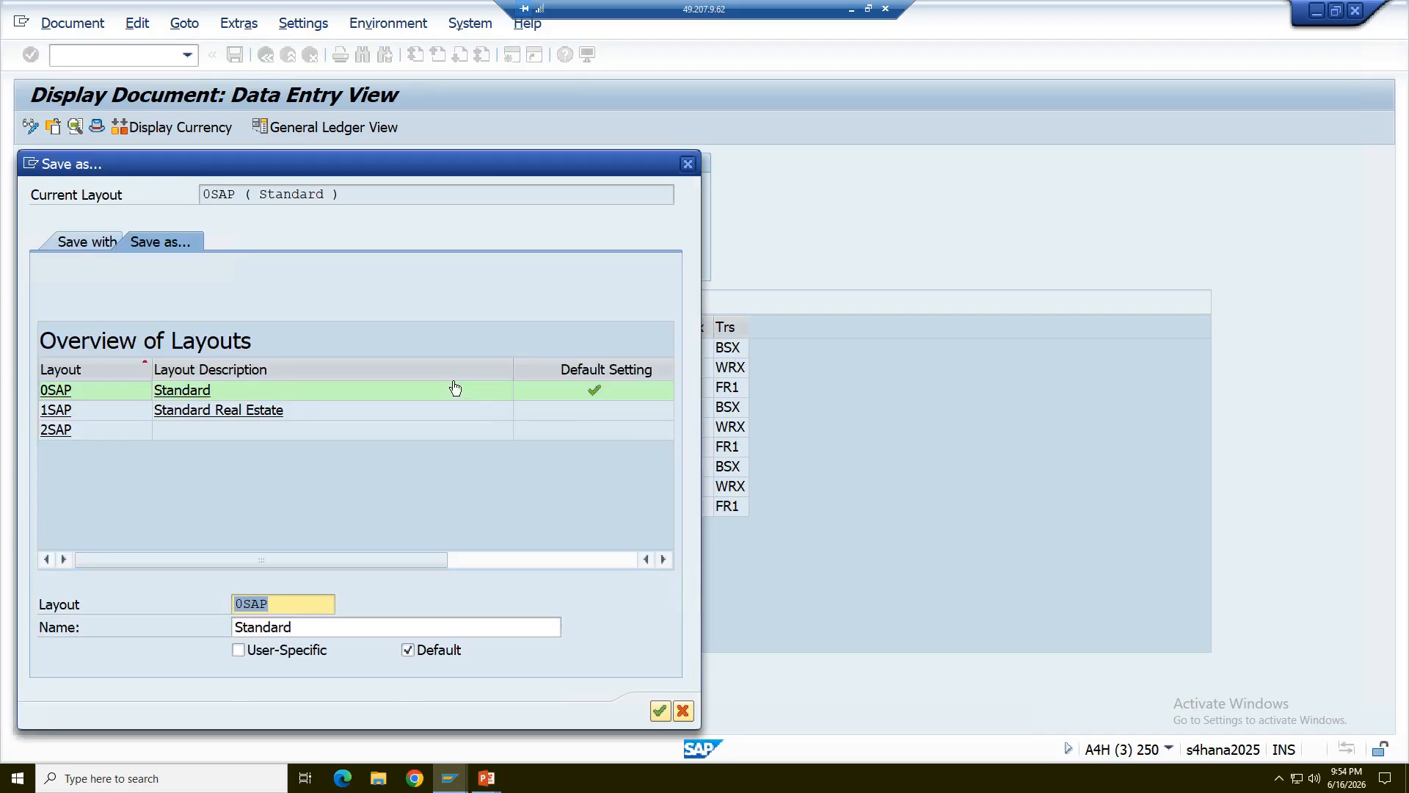
{"action": "left_click", "coordinate": [276, 604]}
{"action": "key", "text": "BackSpace"}
{"action": "key", "text": "BackSpace"}
{"action": "key", "text": "BackSpace"}
{"action": "key", "text": "BackSpace"}
{"action": "type", "text": "/n"}
{"action": "key", "text": "BackSpace"}
{"action": "type", "text": "MIGO"}
- Replace the description of the new layout with "MIGO Layout"
{"action": "left_click", "coordinate": [293, 627]}
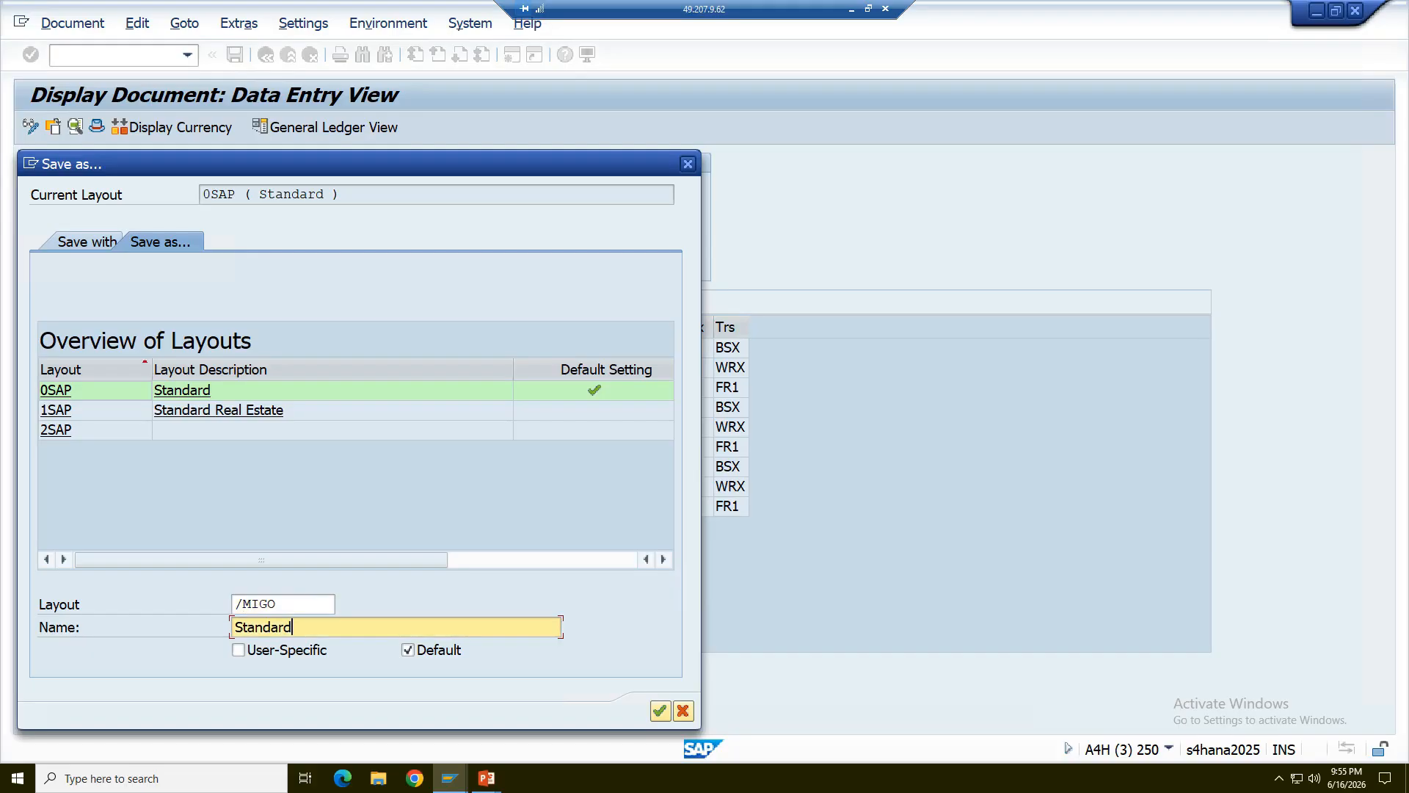
{"action": "key", "text": "BackSpace"}
{"action": "key", "text": "BackSpace"}
{"action": "key", "text": "BackSpace"}
{"action": "key", "text": "BackSpace"}
{"action": "key", "text": "BackSpace"}
{"action": "key", "text": "BackSpace"}
{"action": "key", "text": "BackSpace"}
{"action": "key", "text": "BackSpace"}
{"action": "type", "text": "MIGO Layout"}
- Make the layout user-specific, correct its ID so that it starts with a letter, and save it as the default layout
{"action": "left_click", "coordinate": [239, 650]}
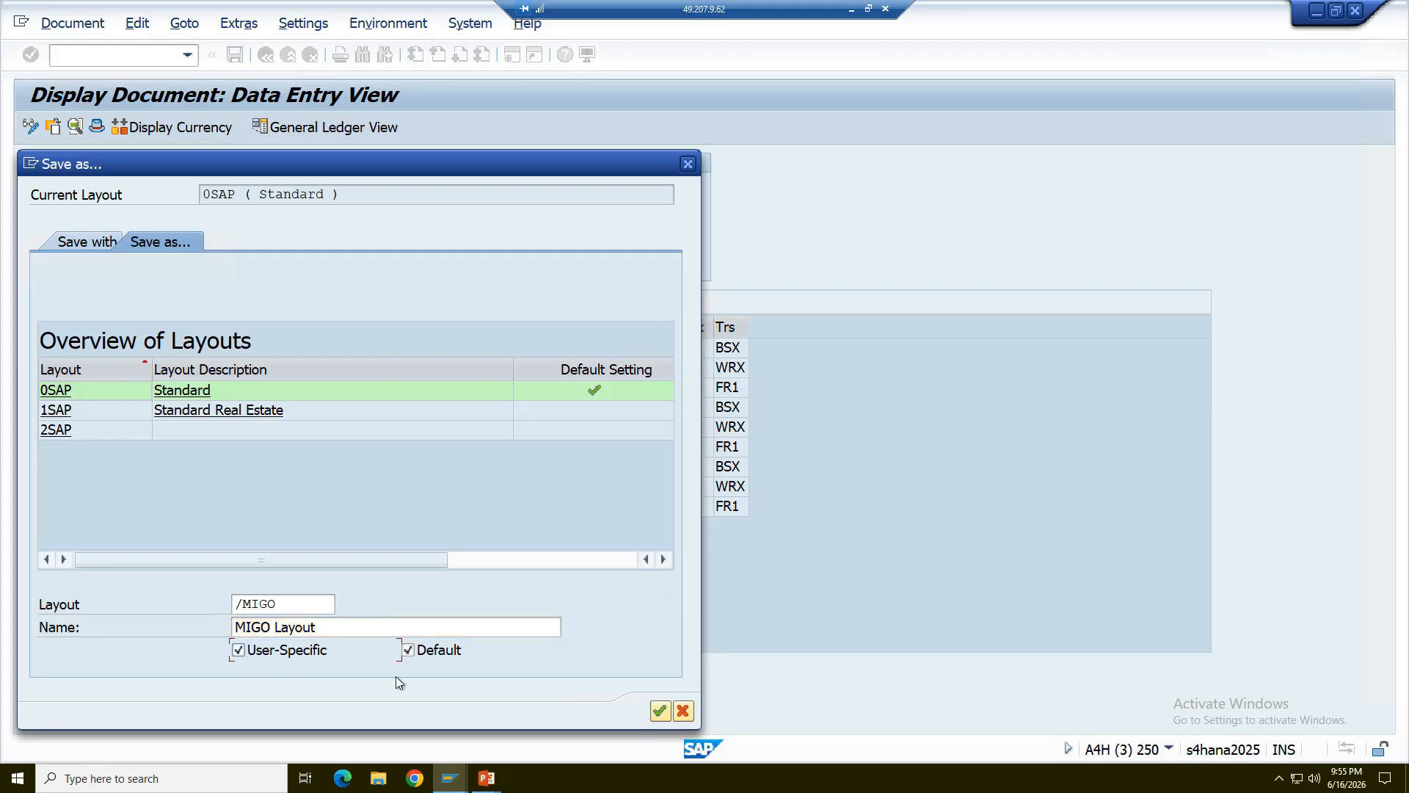
{"action": "left_click", "coordinate": [659, 712]}
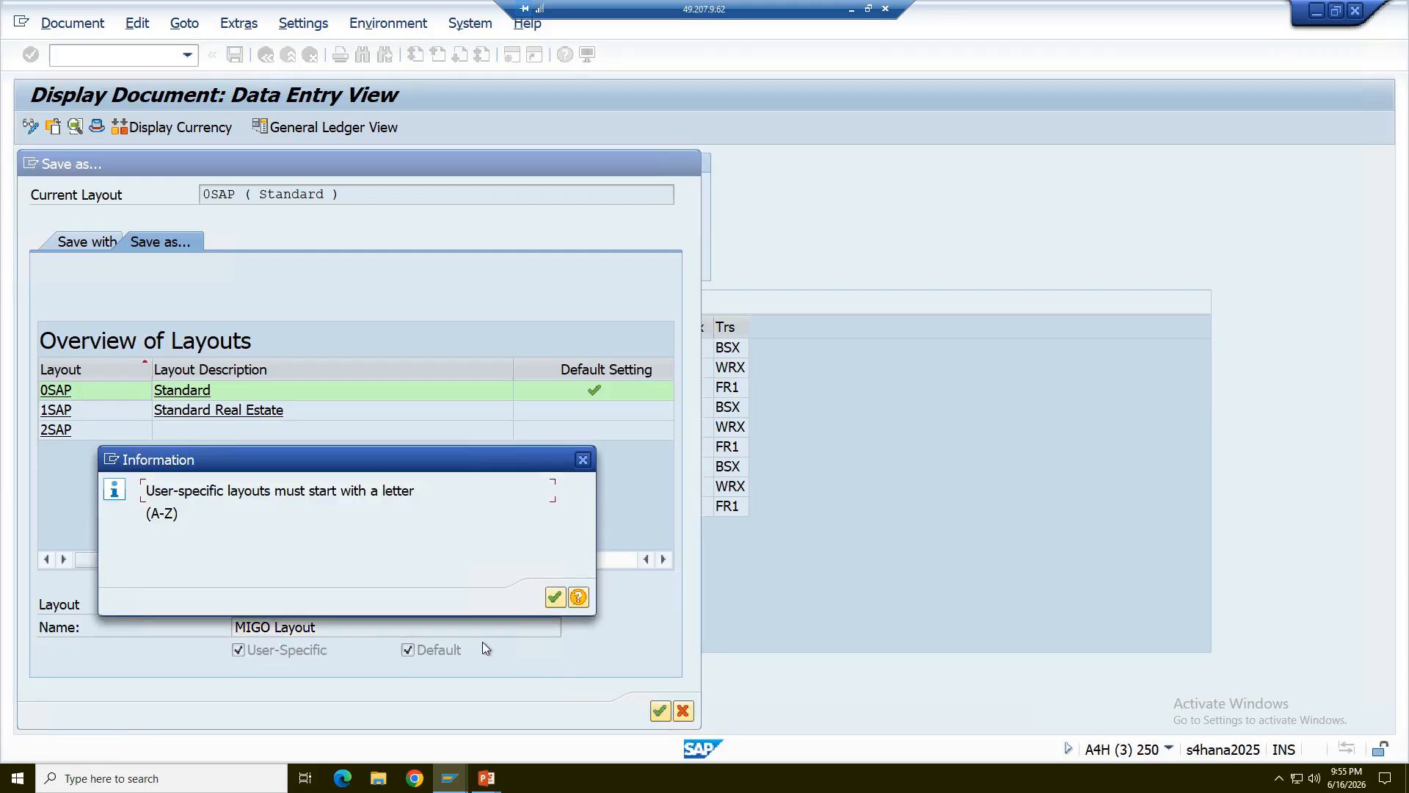
{"action": "left_click", "coordinate": [554, 597]}
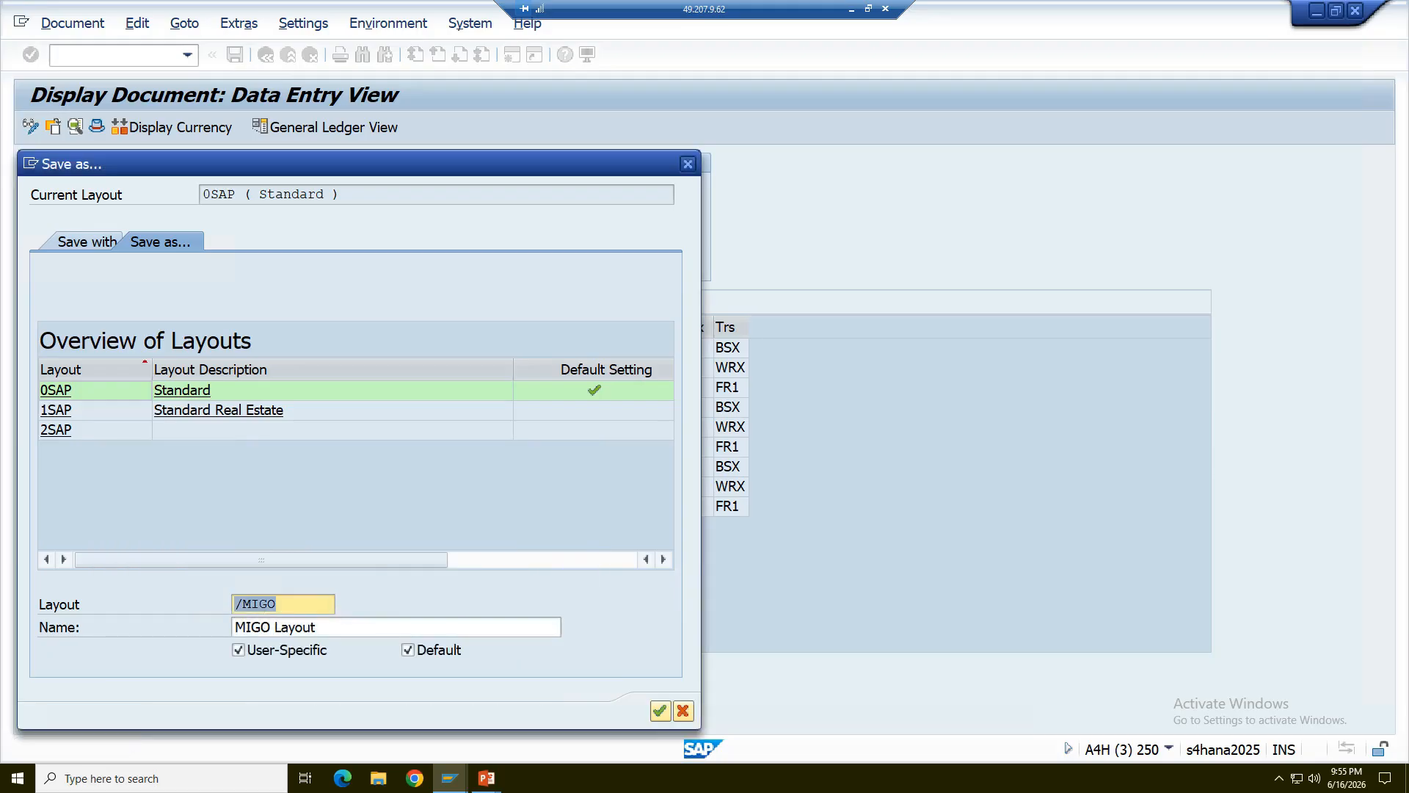
{"action": "key", "text": "BackSpace"}
{"action": "left_click", "coordinate": [659, 712]}
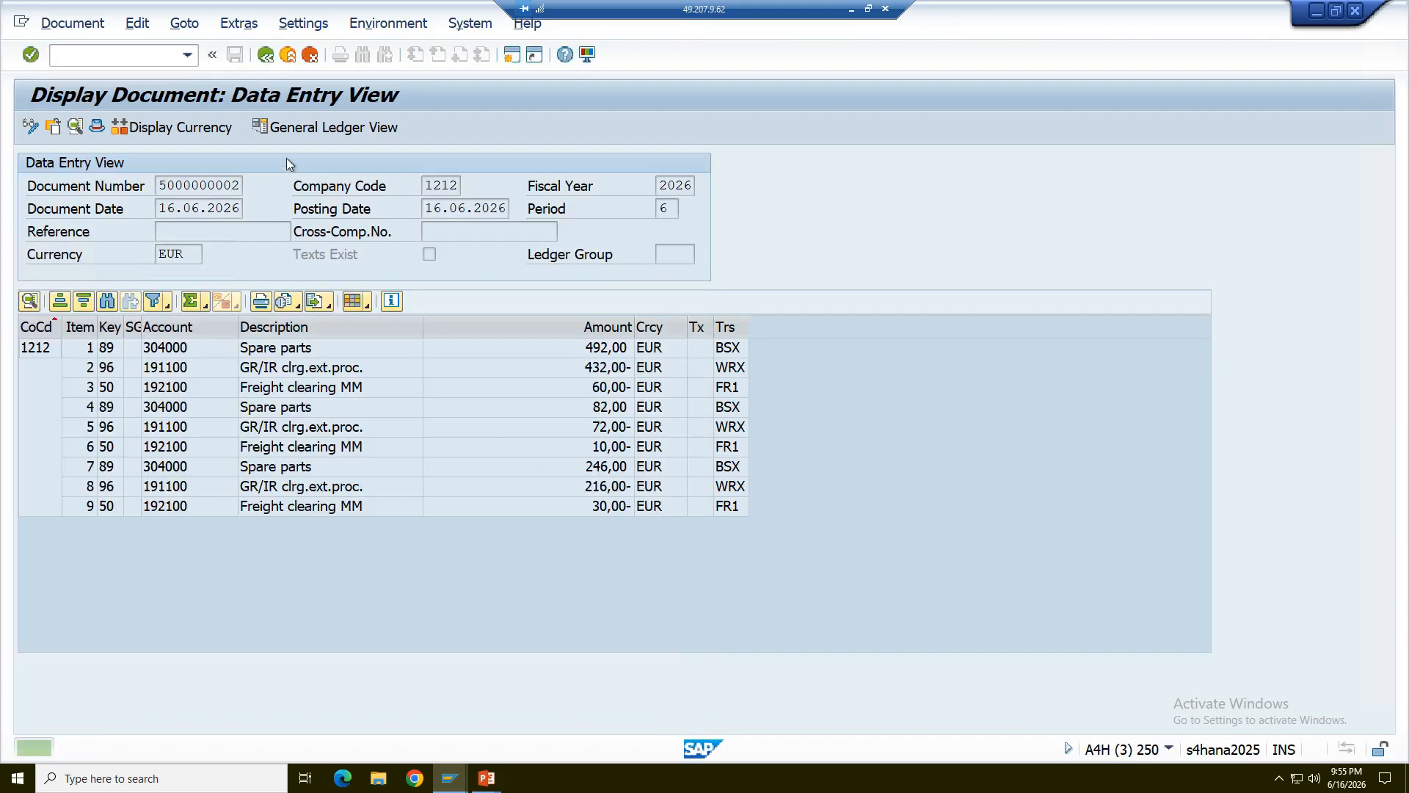
- Leave the accounting document, close the list of accounting documents, and reopen the accounting document to check the saved default layout
{"action": "left_click", "coordinate": [265, 55]}
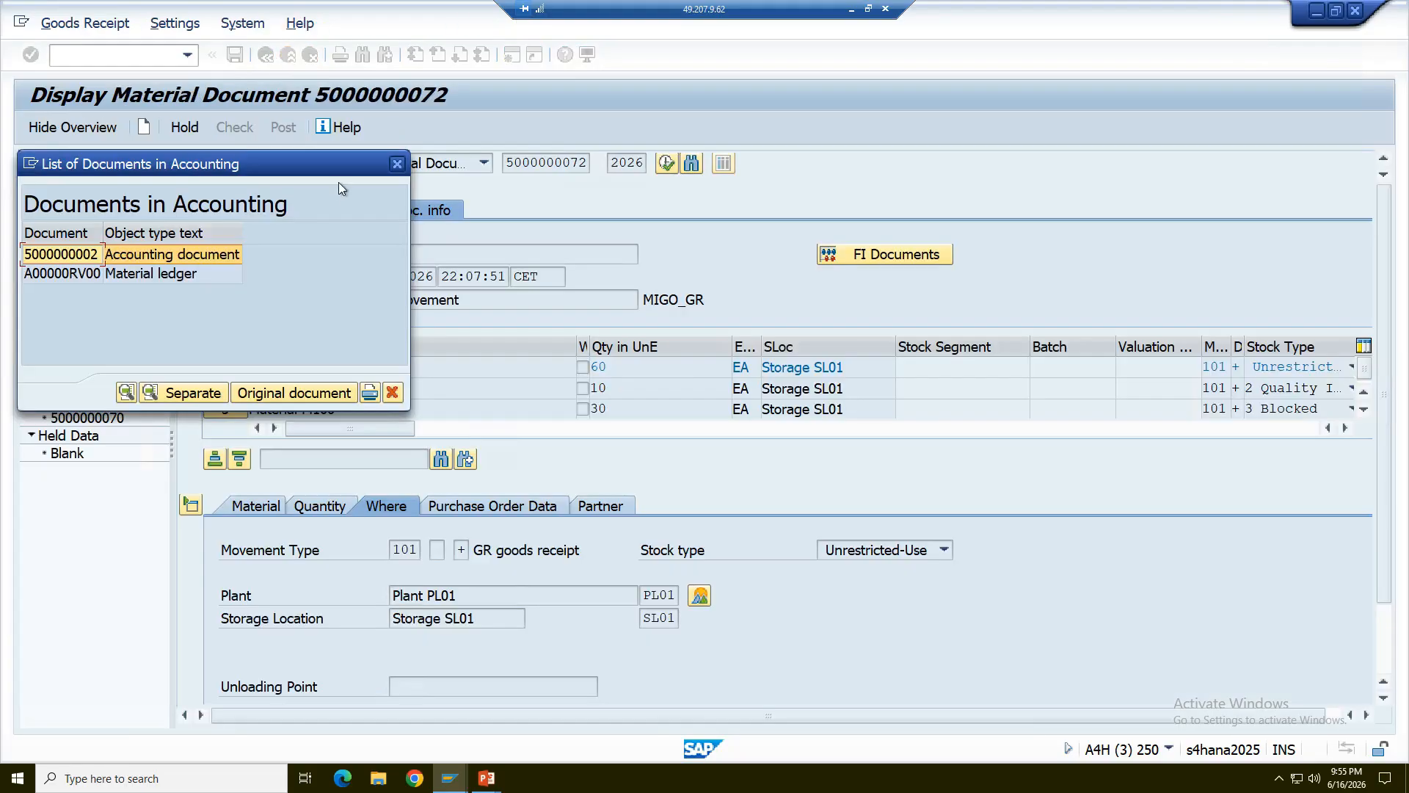
{"action": "left_click", "coordinate": [400, 164]}
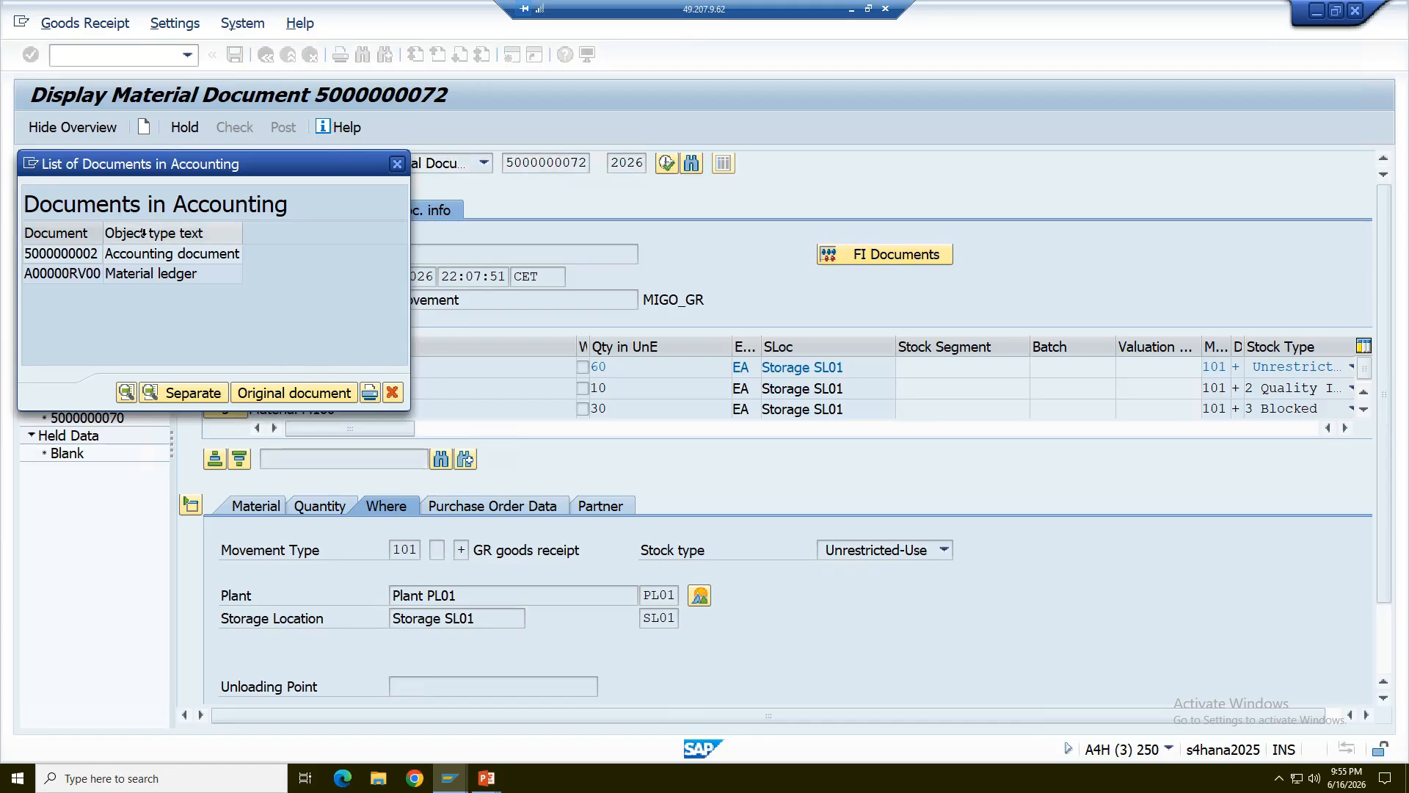
{"action": "double_click", "coordinate": [94, 254]}
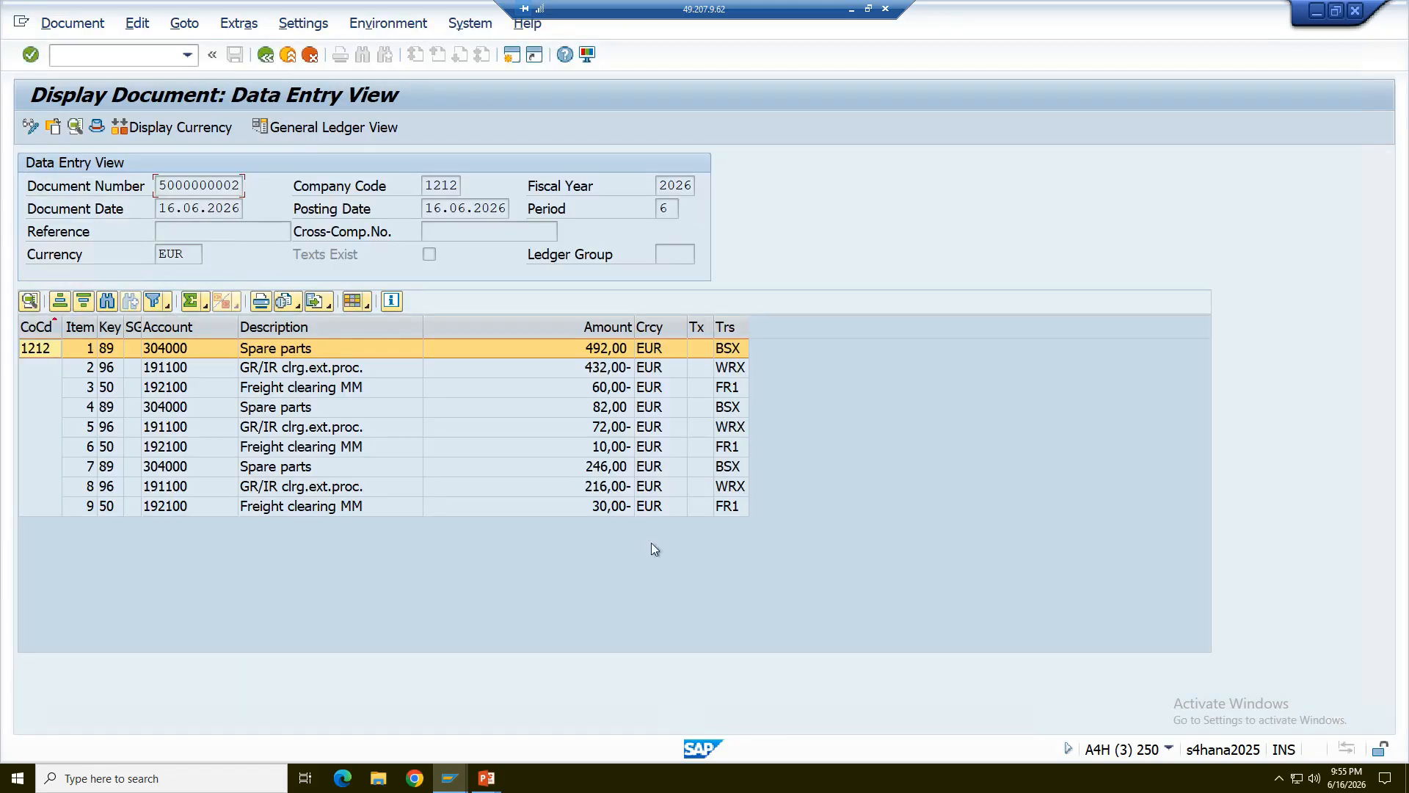
- Switch to the PowerPoint slide show and move on to the Effects of Good Receipt slide
{"action": "mouse_move", "coordinate": [486, 778]}
{"action": "left_click", "coordinate": [540, 734]}
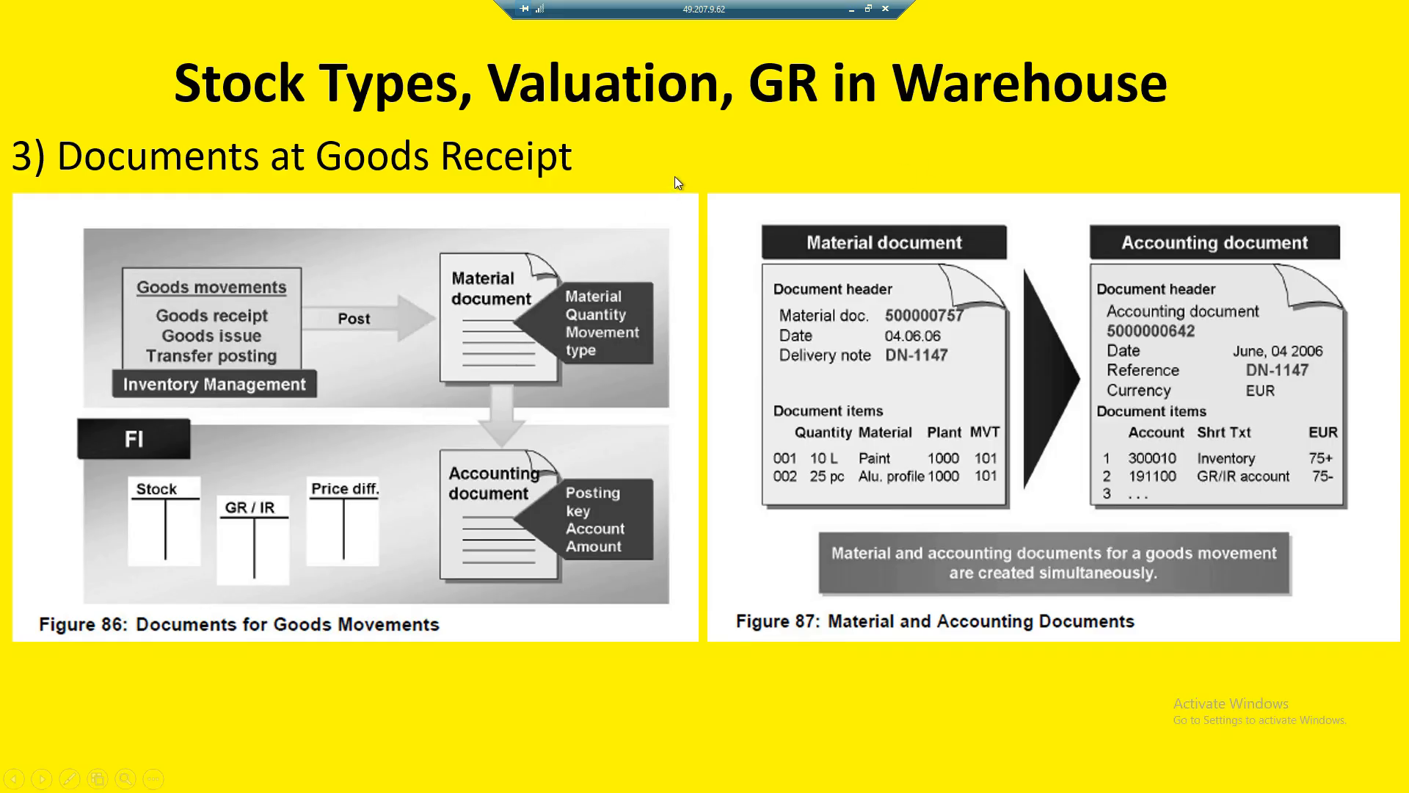
{"action": "left_click", "coordinate": [706, 700]}
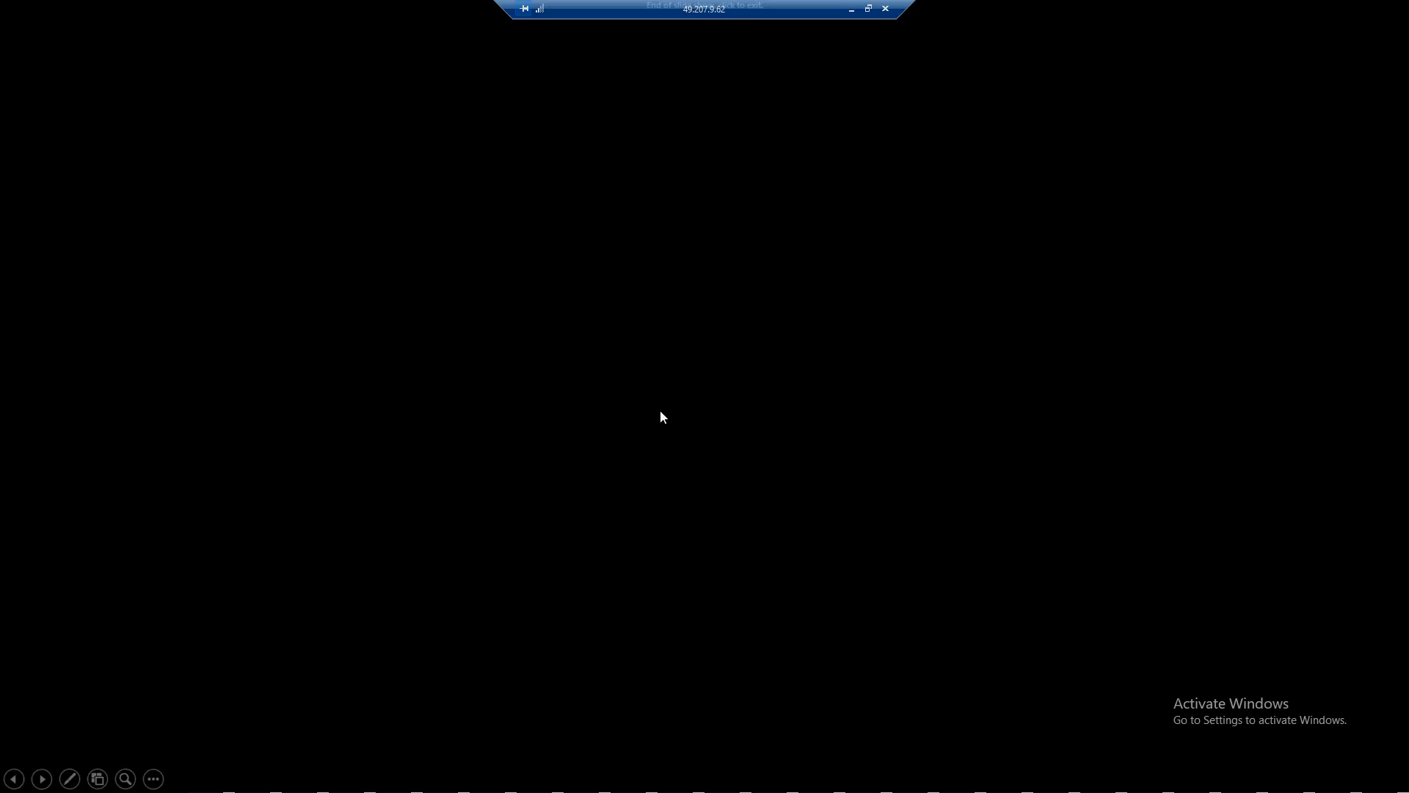
{"action": "key", "text": "Left"}
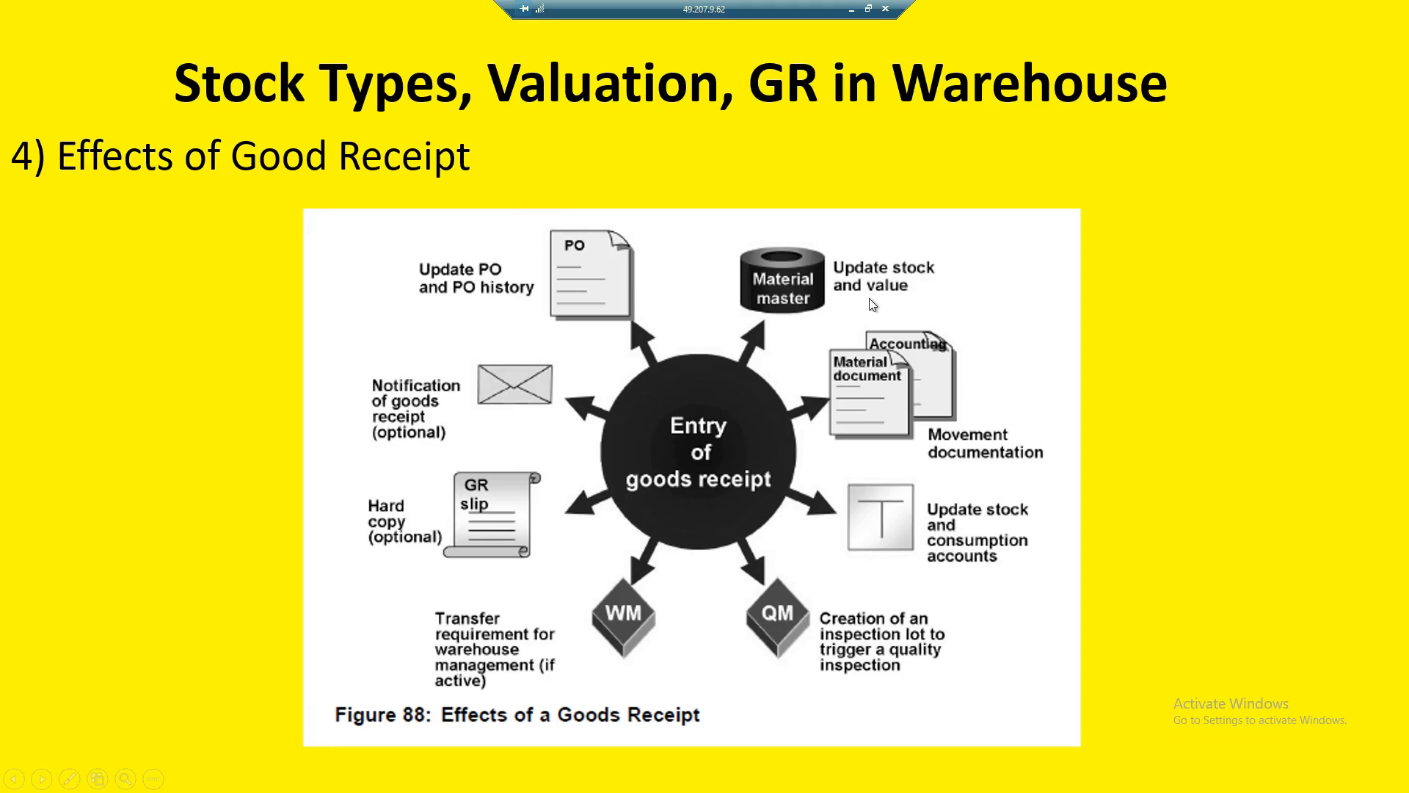
- Switch back to SAP, leave the accounting document, and close the list of accounting documents to return to the material document
{"action": "key", "text": "alt+Tab"}
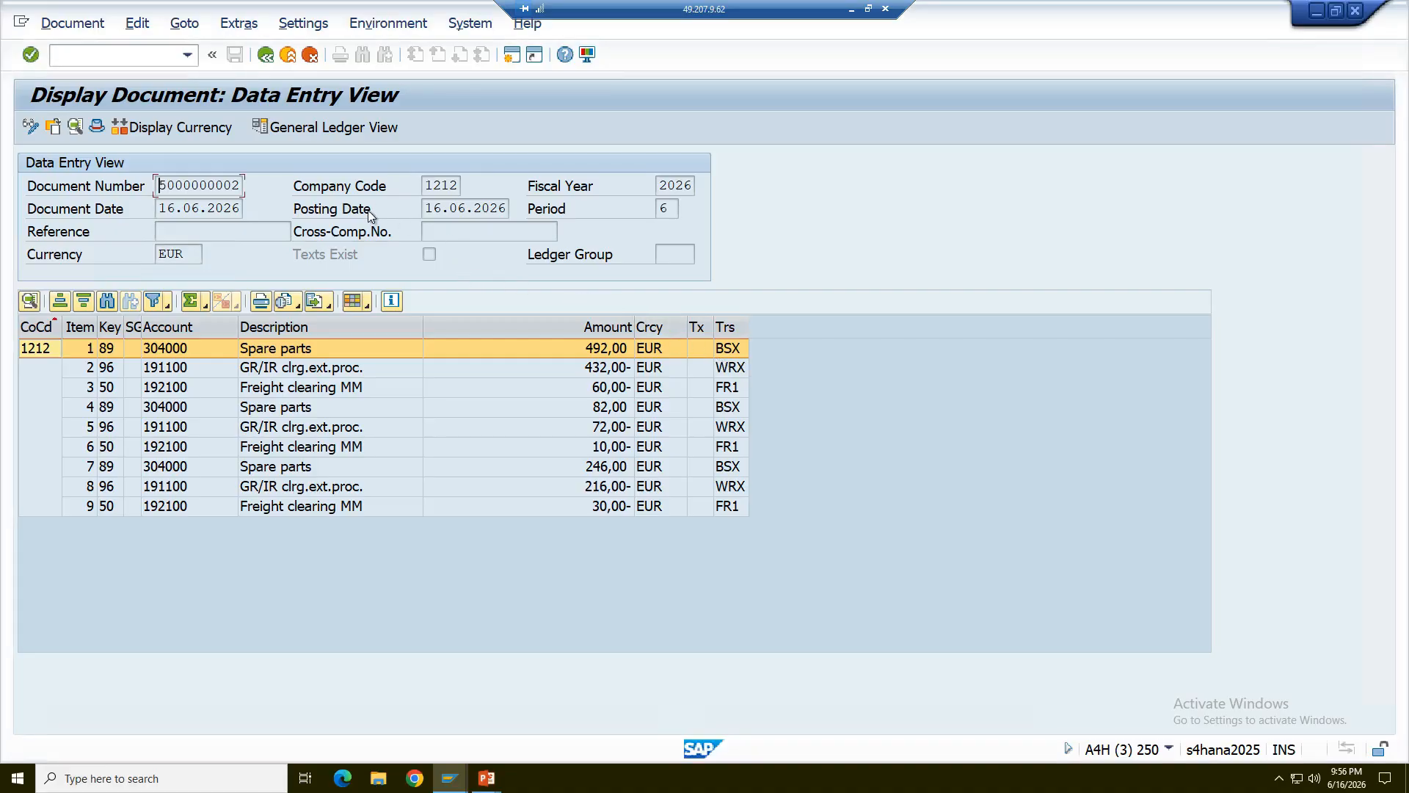
{"action": "left_click", "coordinate": [266, 64]}
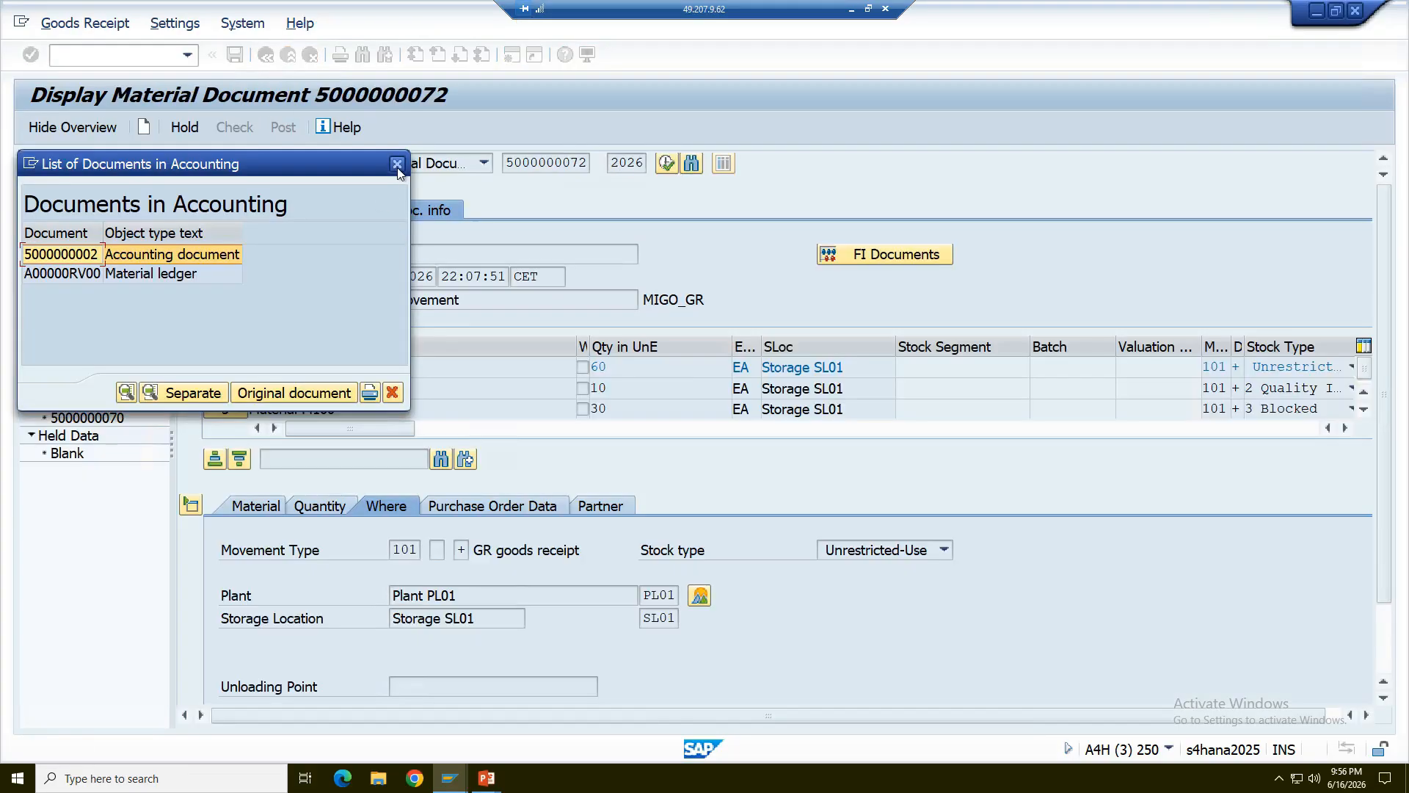
{"action": "left_click", "coordinate": [397, 165]}
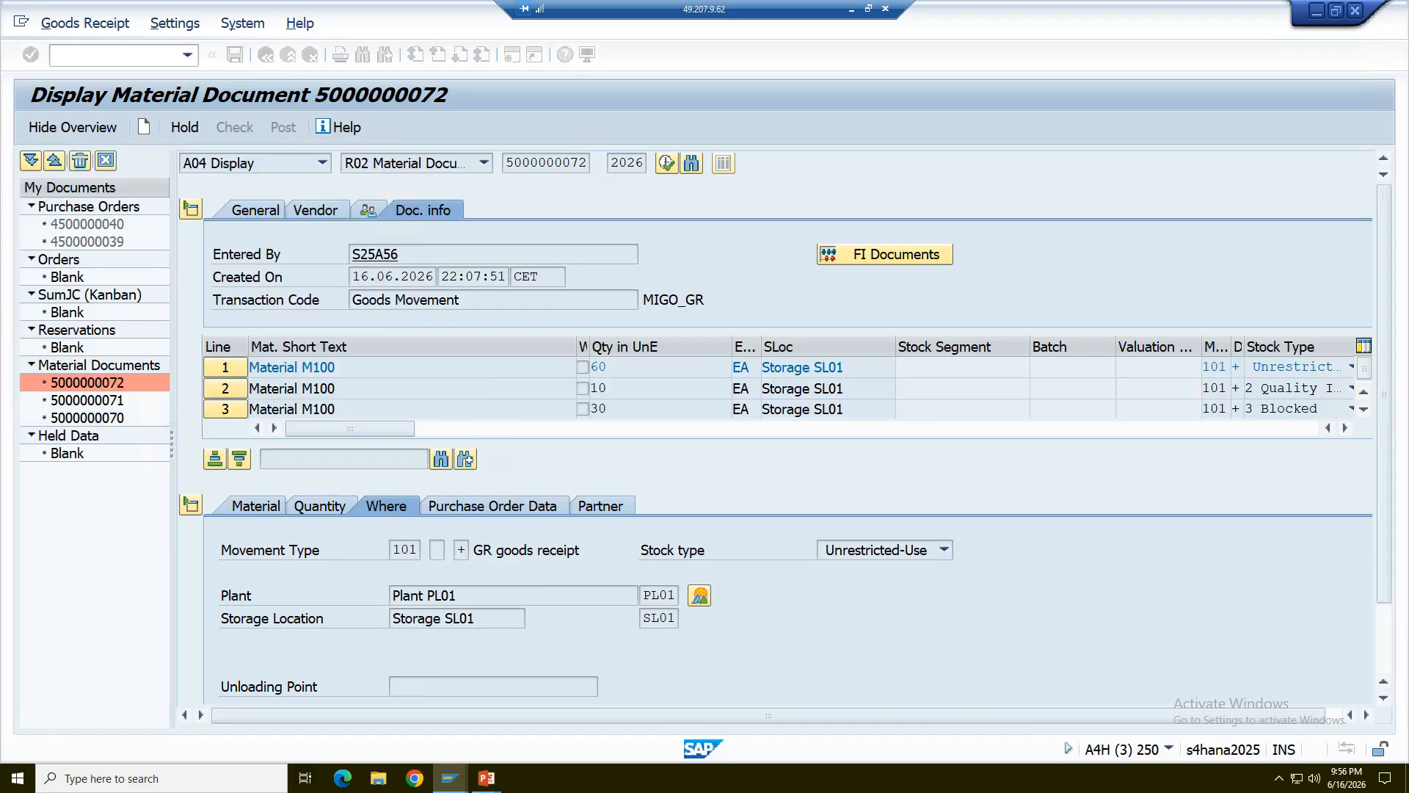
- Open the purchase order from the first M100 item's purchase order data, display its purchase order history, and widen the Item column
{"action": "left_click", "coordinate": [498, 508]}
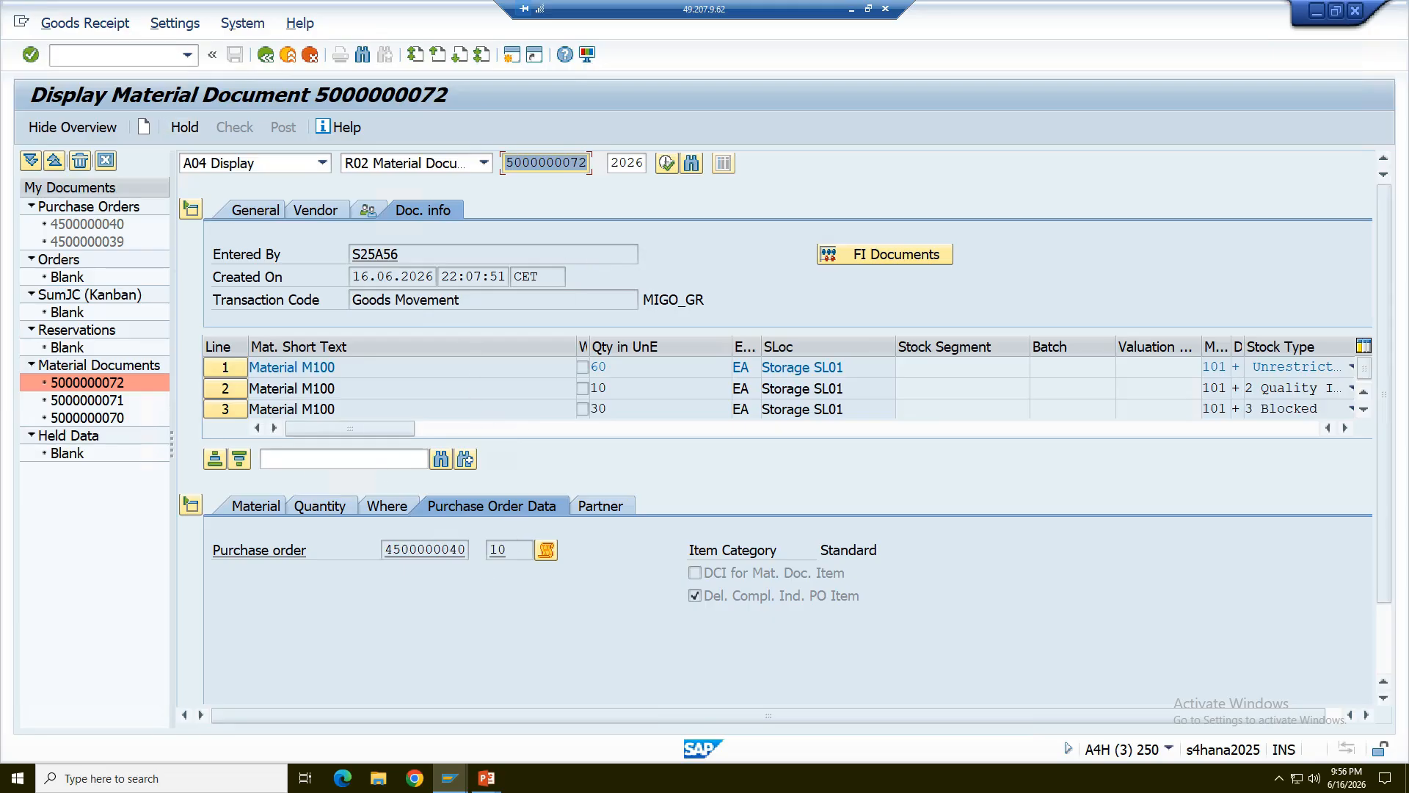
{"action": "left_click", "coordinate": [442, 551]}
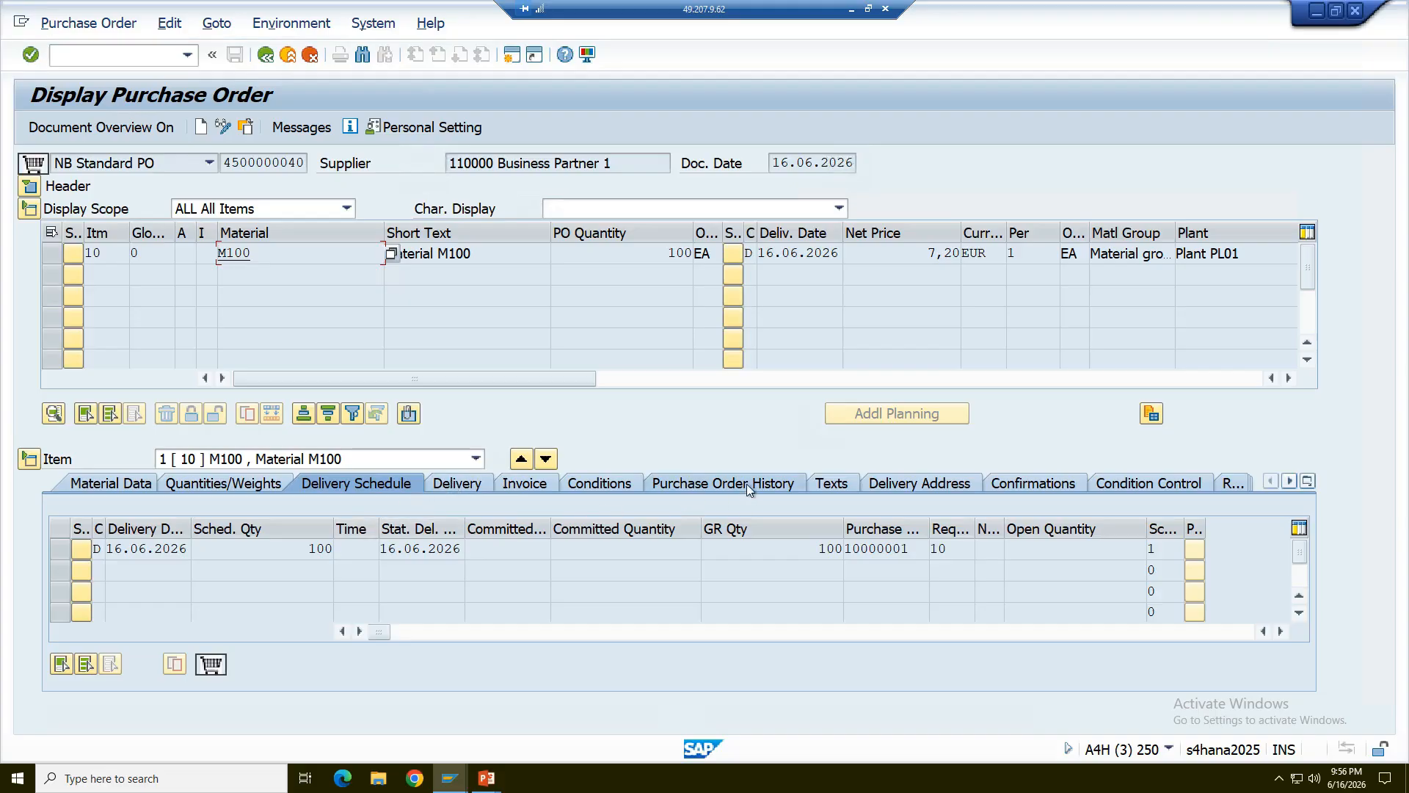
{"action": "left_click", "coordinate": [747, 486]}
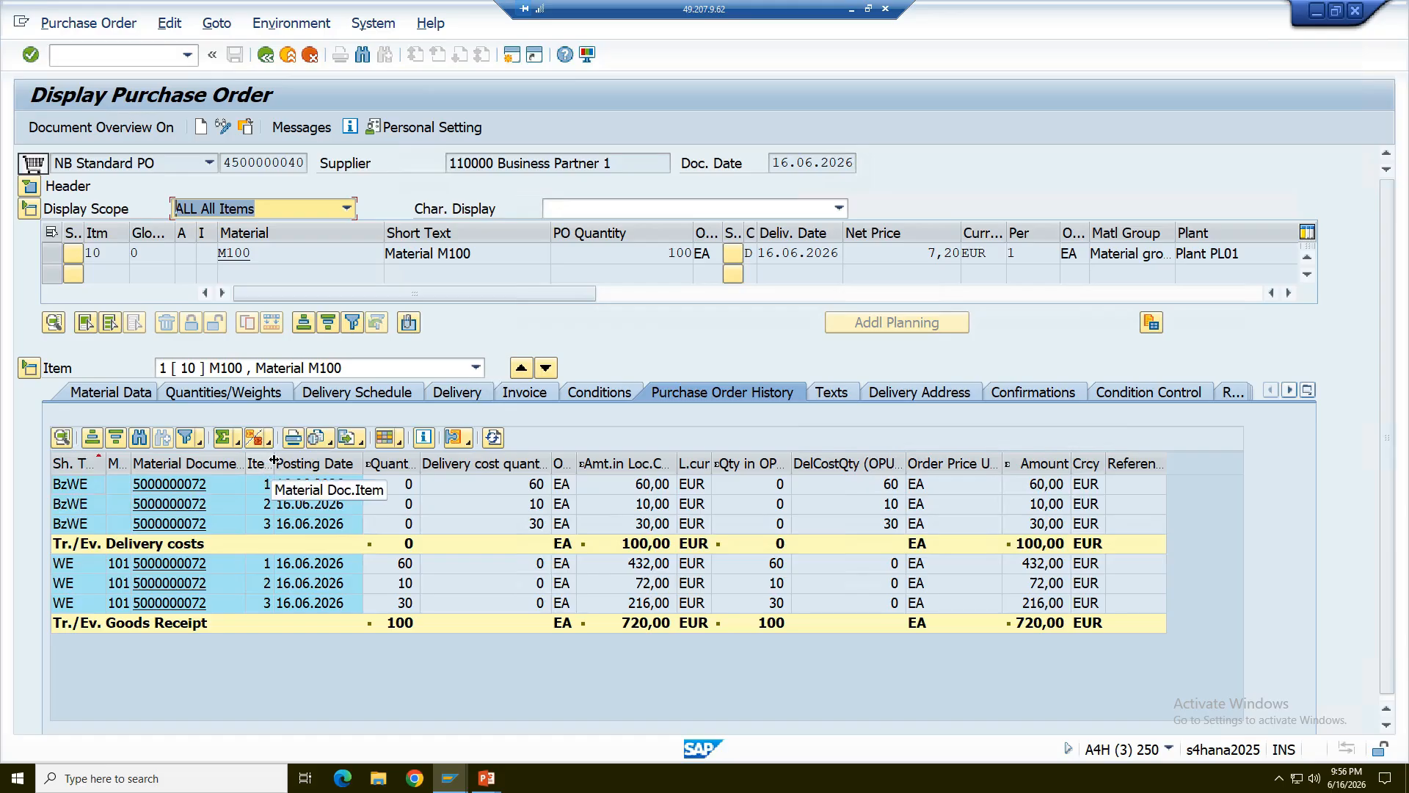
{"action": "left_click_drag", "start_coordinate": [273, 463], "coordinate": [320, 463]}
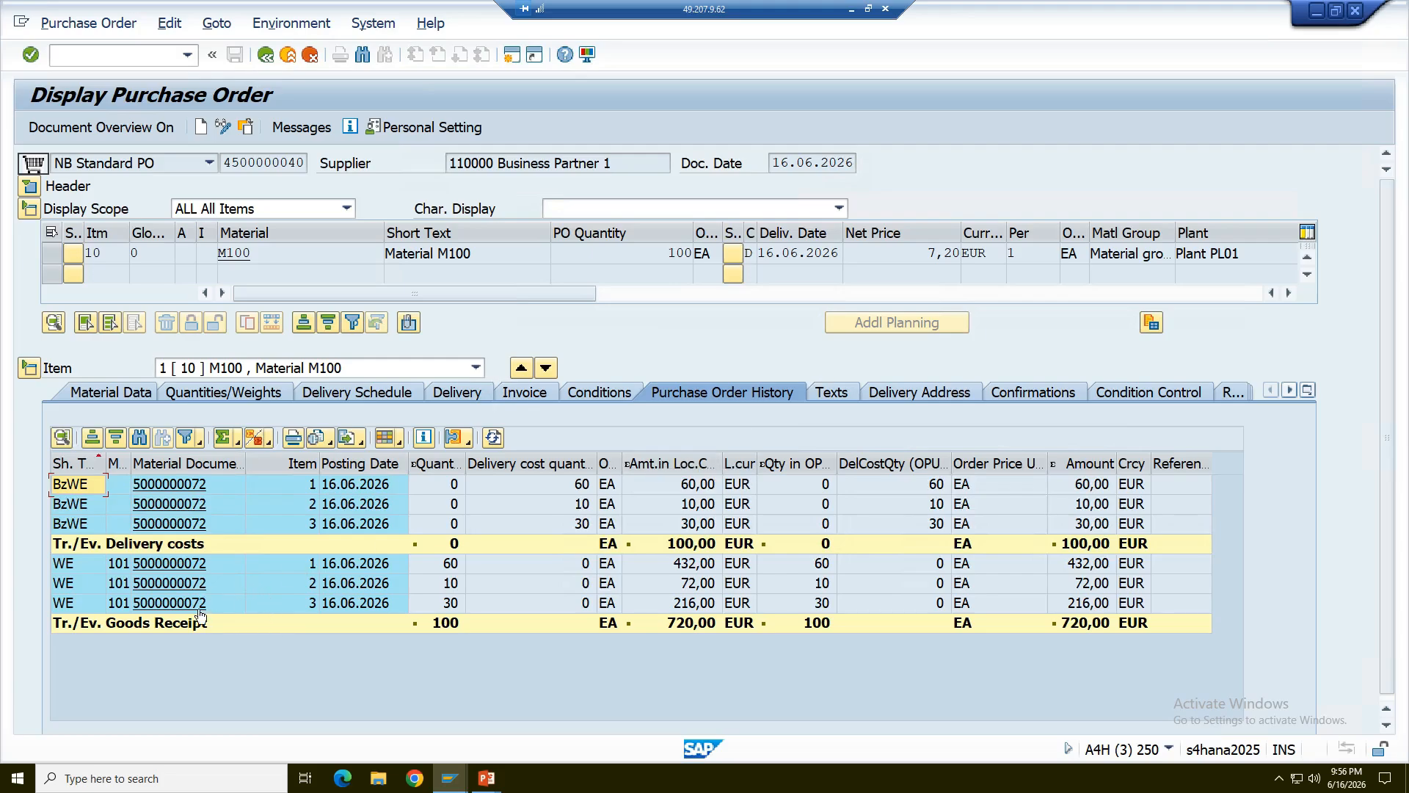
- Switch to the PowerPoint slide show to compare with the Effects of Good Receipt diagram, and switch back to the SAP purchase order history
{"action": "key", "text": "alt+Tab"}
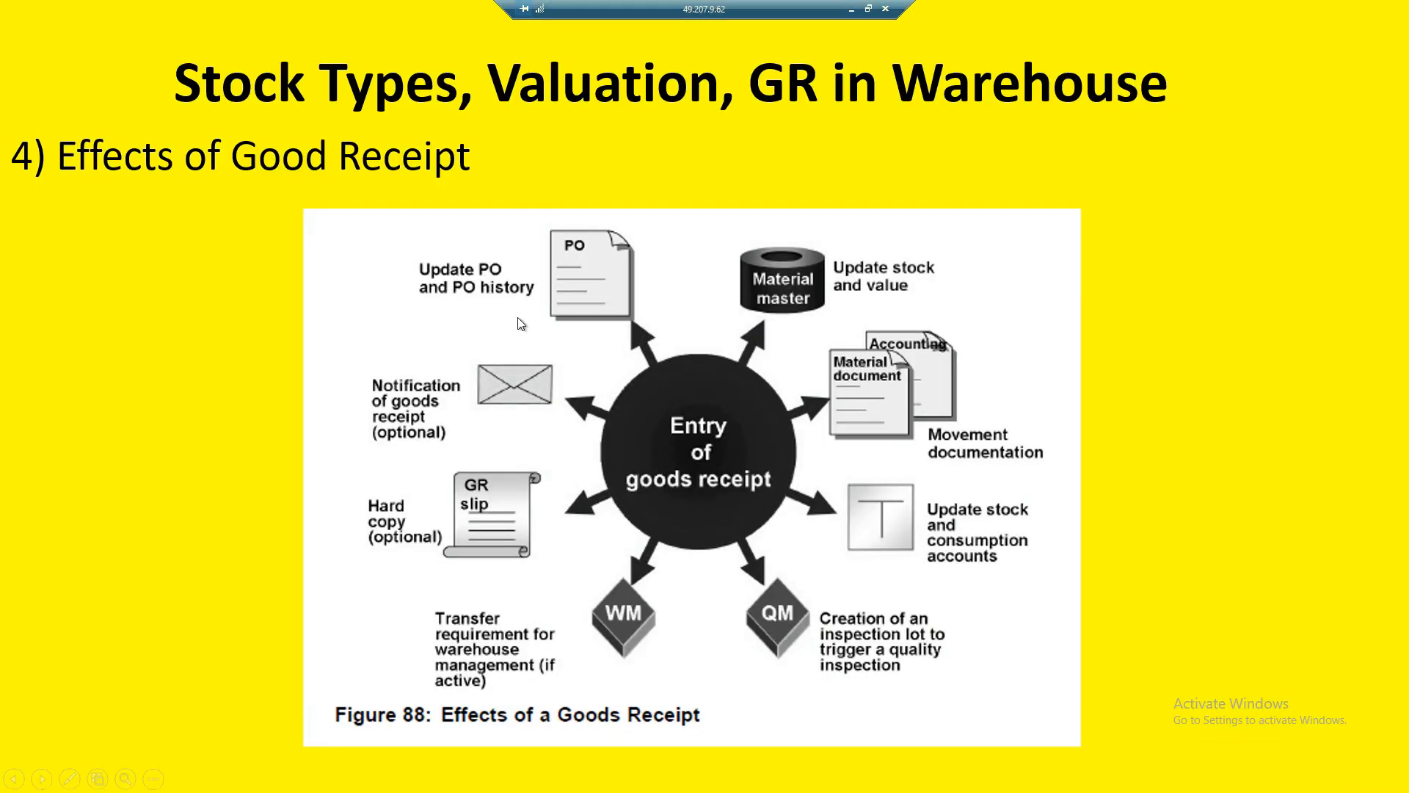
{"action": "key", "text": "alt+Tab"}
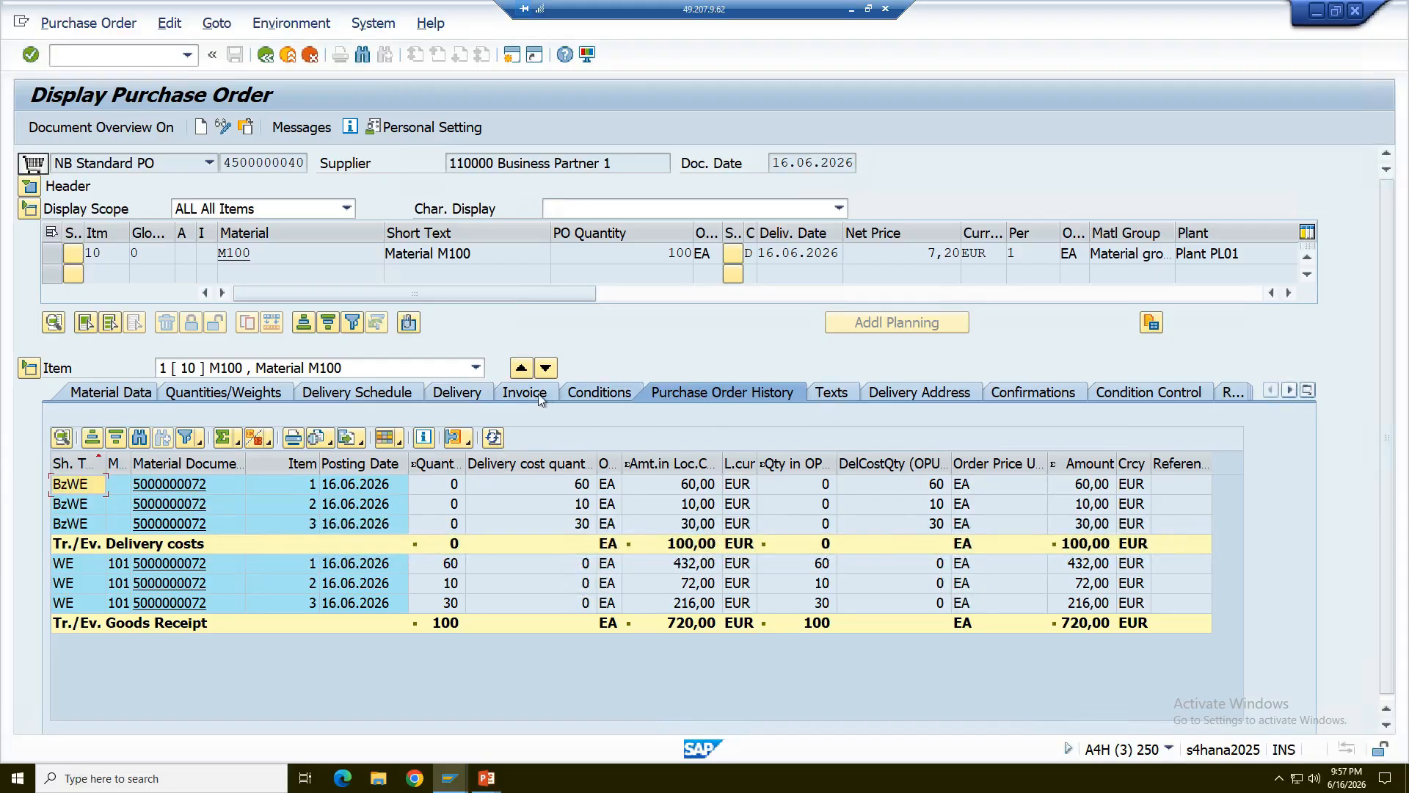
- Check the purchase order item's delivery details and its purchase order history again, and return to the material document
{"action": "left_click", "coordinate": [457, 394]}
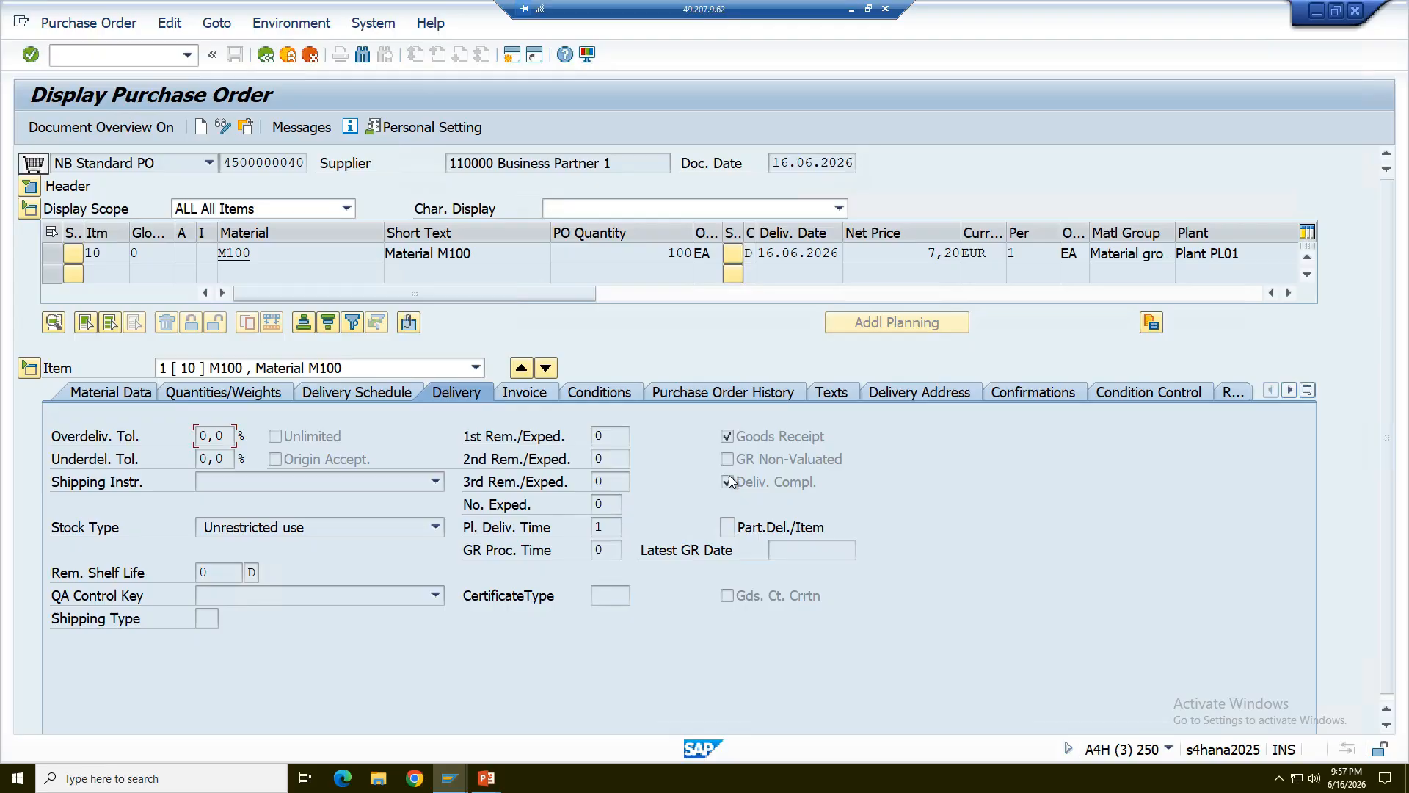
{"action": "left_click", "coordinate": [682, 394]}
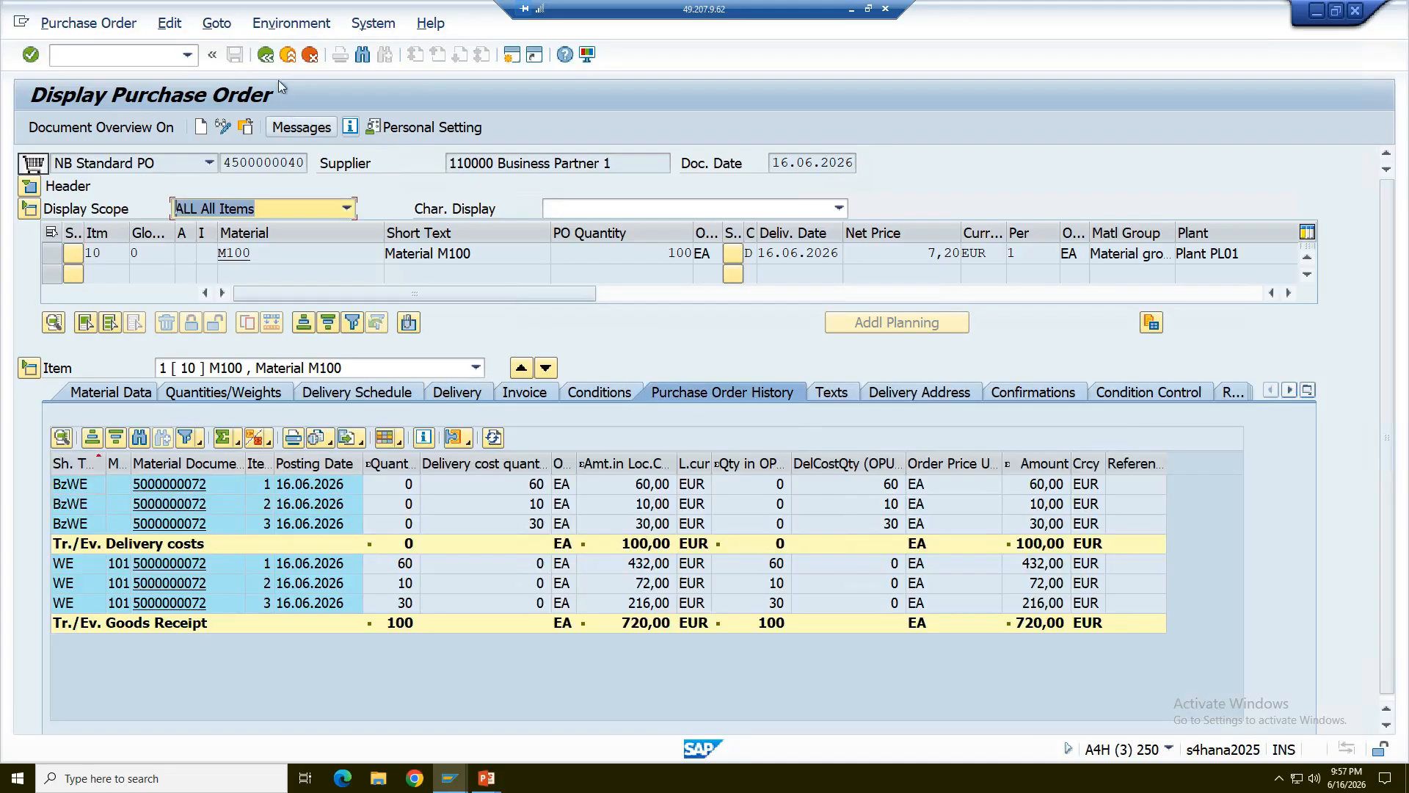
{"action": "left_click", "coordinate": [268, 55]}
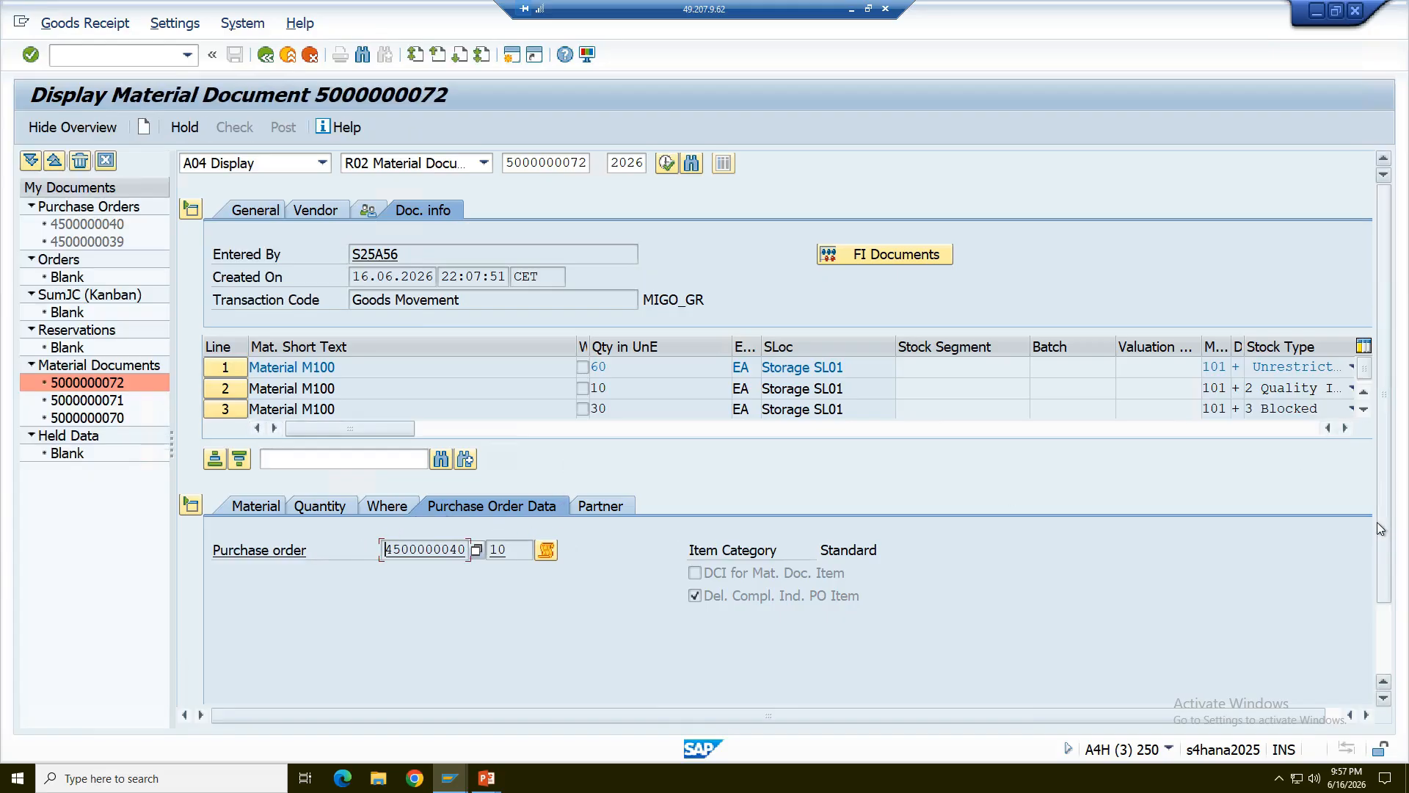
- Step forward and back through the three material document items to compare their delivery completed indicators, ending on line 3
{"action": "scroll", "coordinate": [837, 517], "scroll_direction": "down", "scroll_amount": 2}
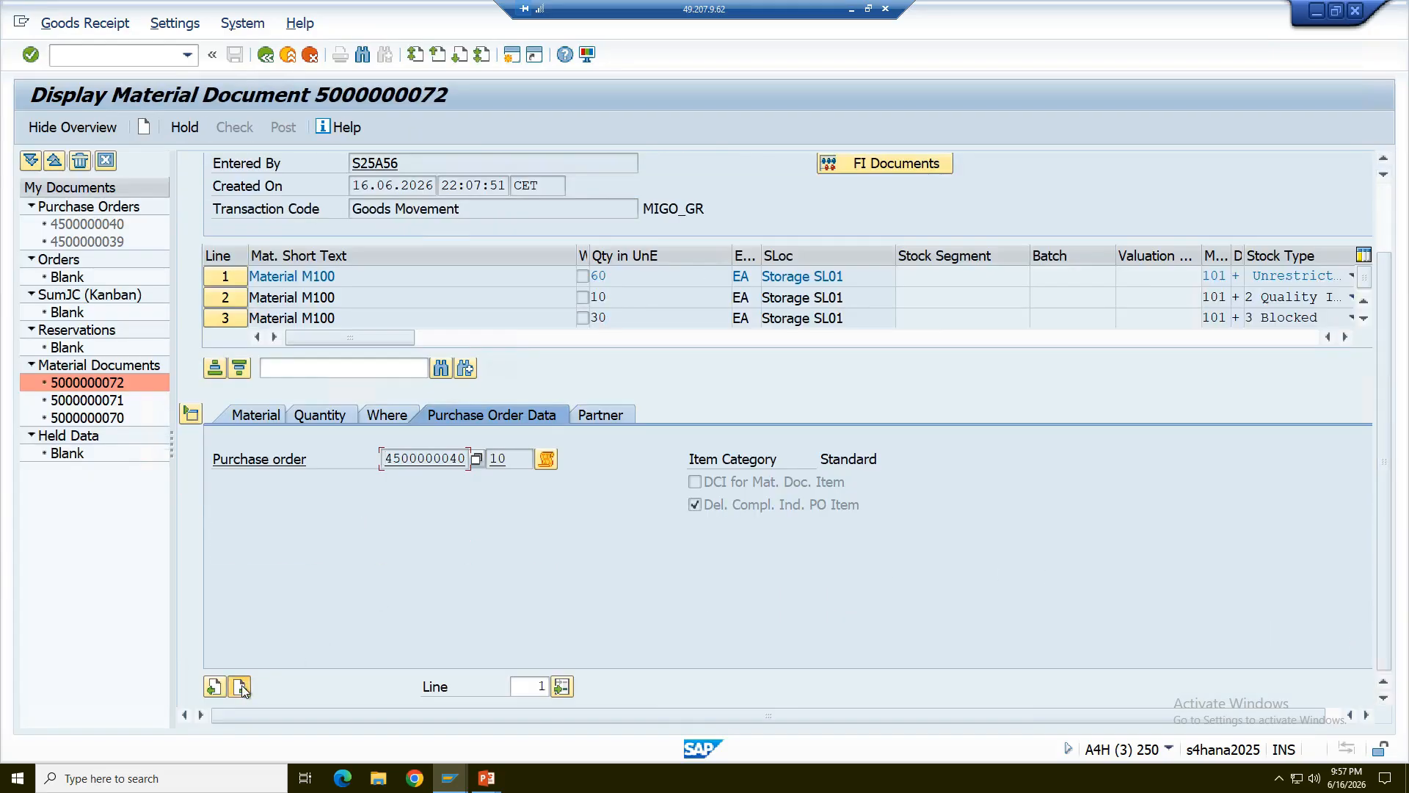
{"action": "left_click", "coordinate": [241, 687]}
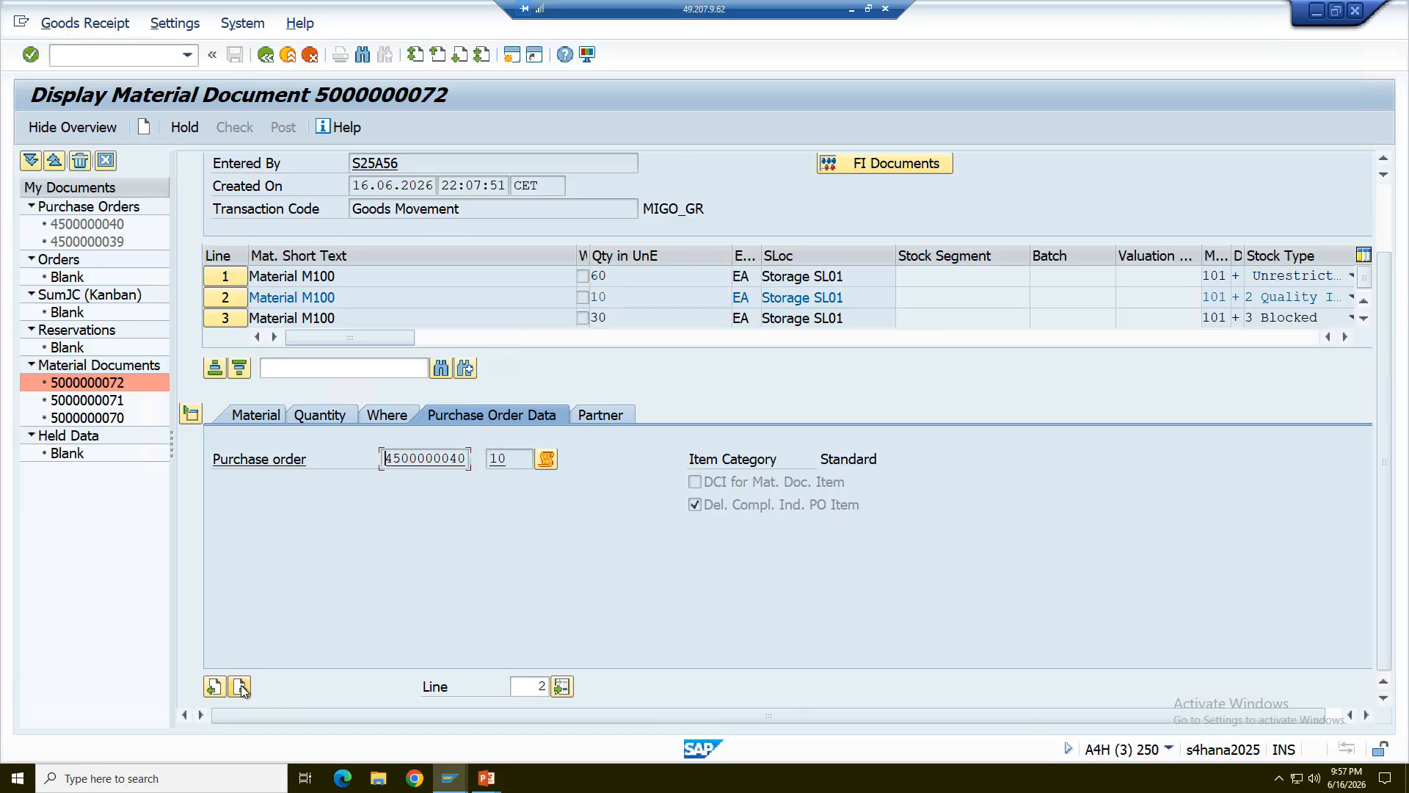
{"action": "left_click", "coordinate": [241, 687]}
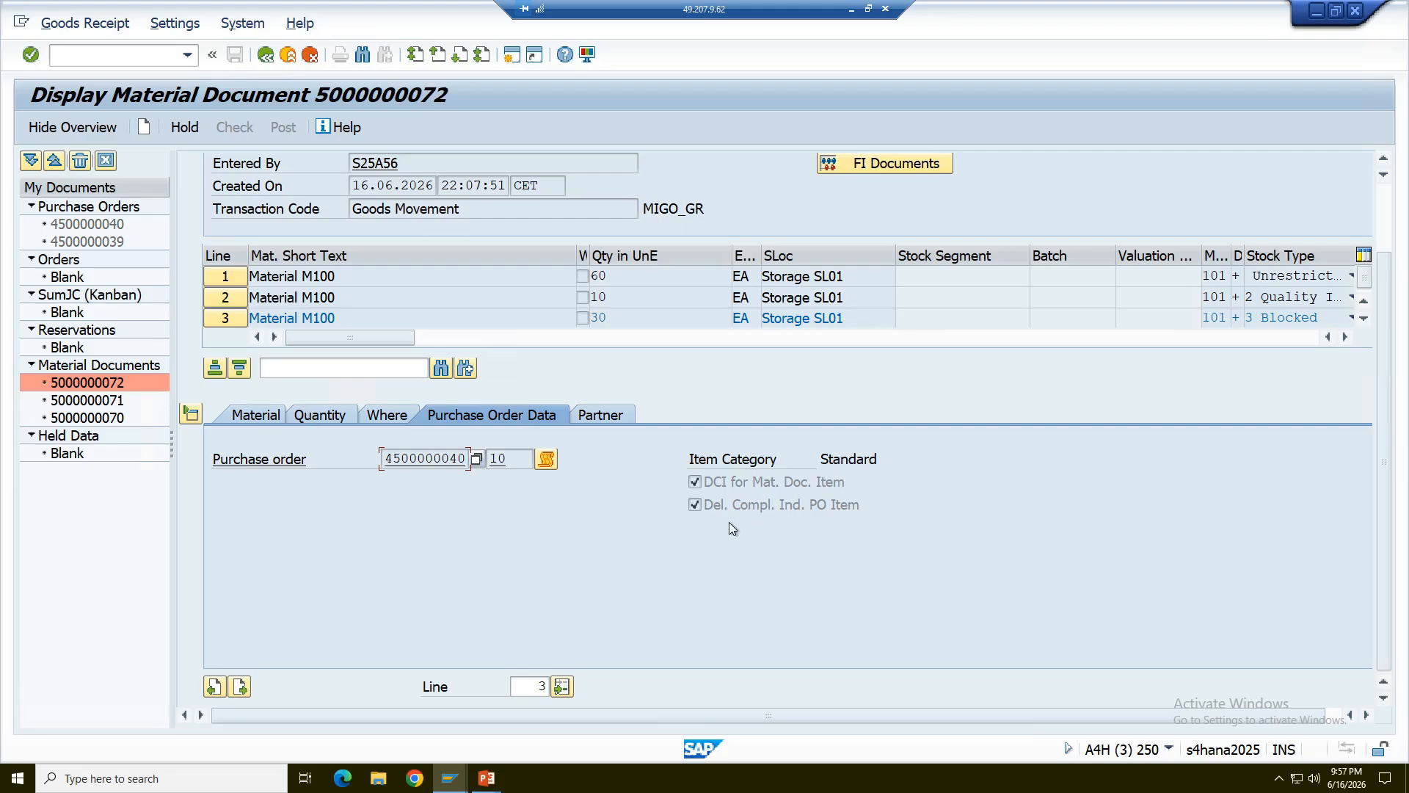
{"action": "left_click", "coordinate": [225, 686]}
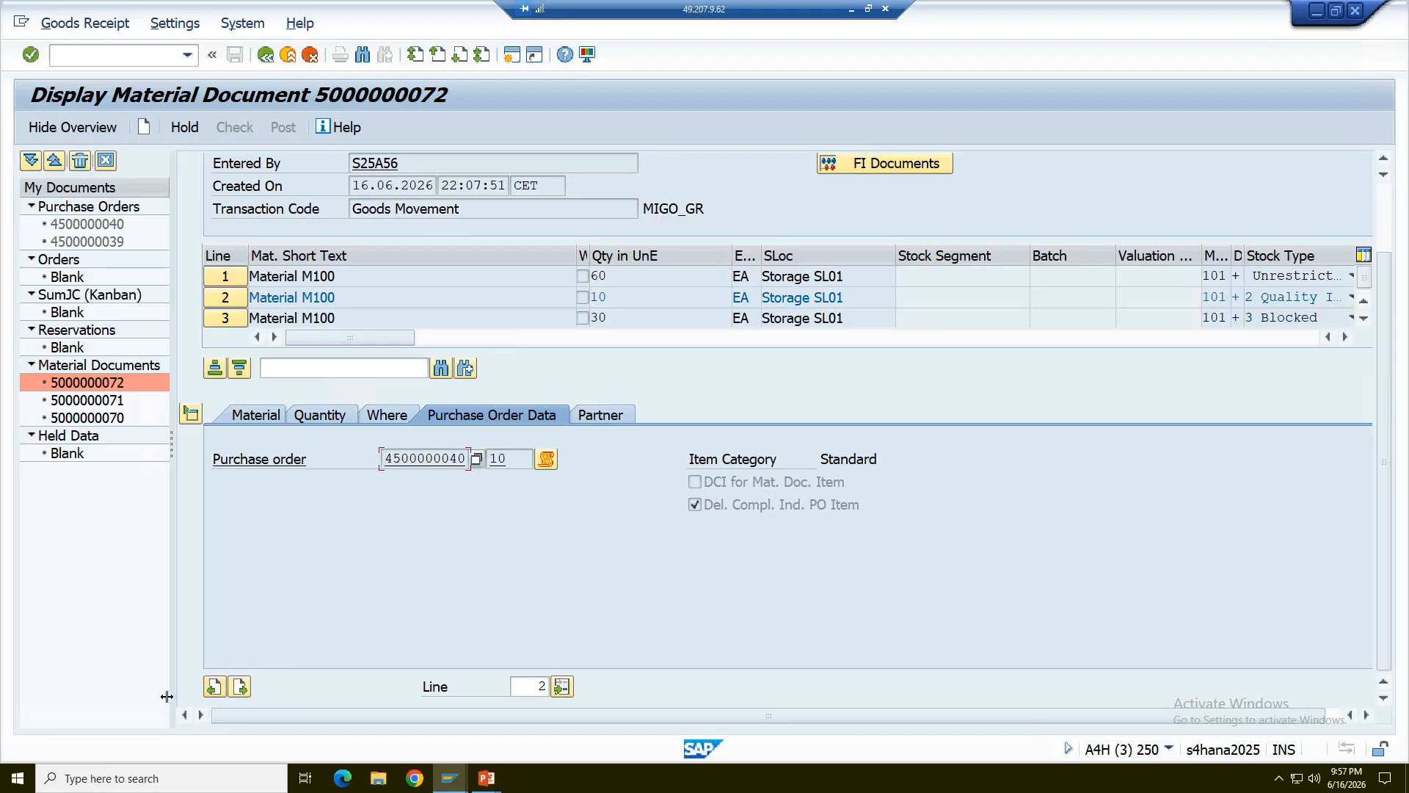
{"action": "left_click", "coordinate": [217, 687]}
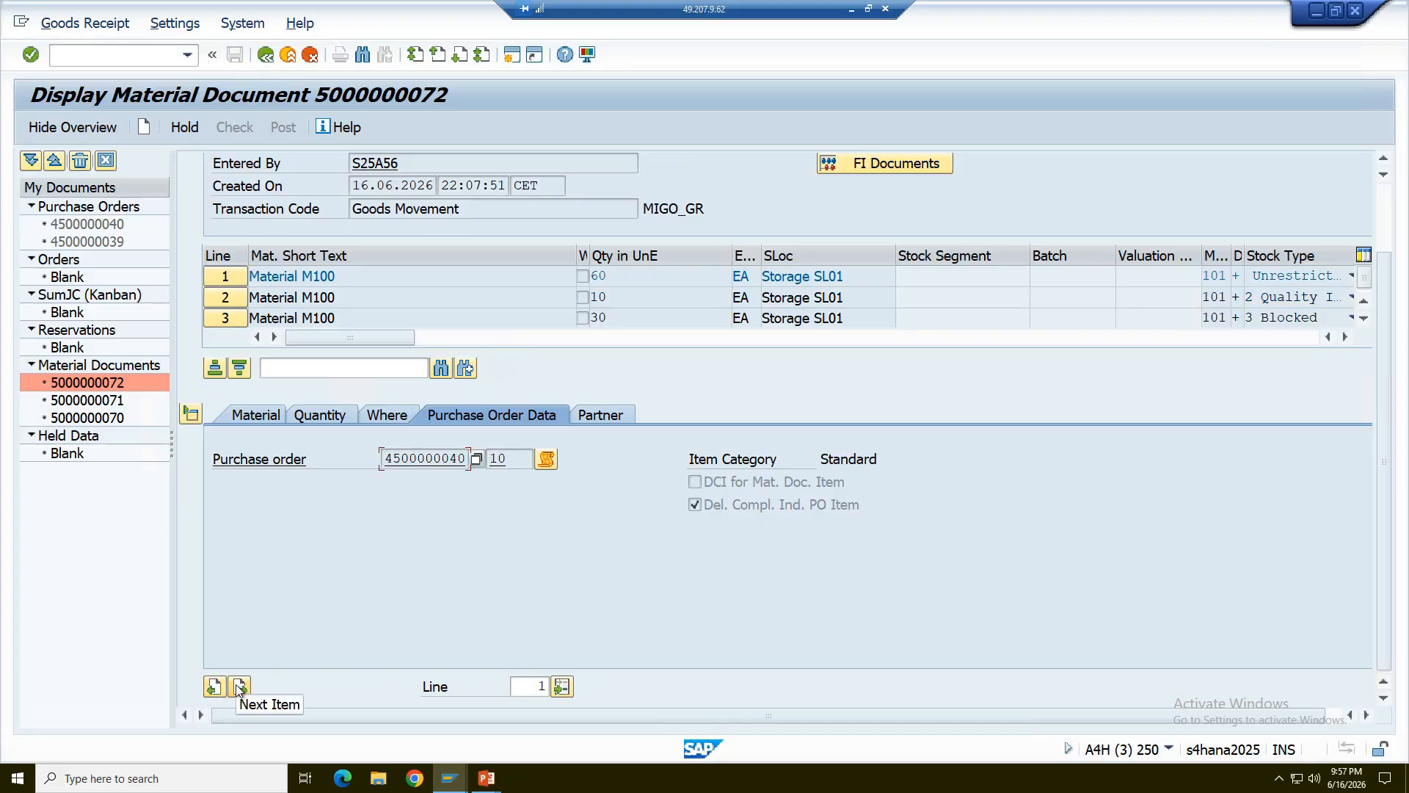
{"action": "left_click", "coordinate": [240, 687]}
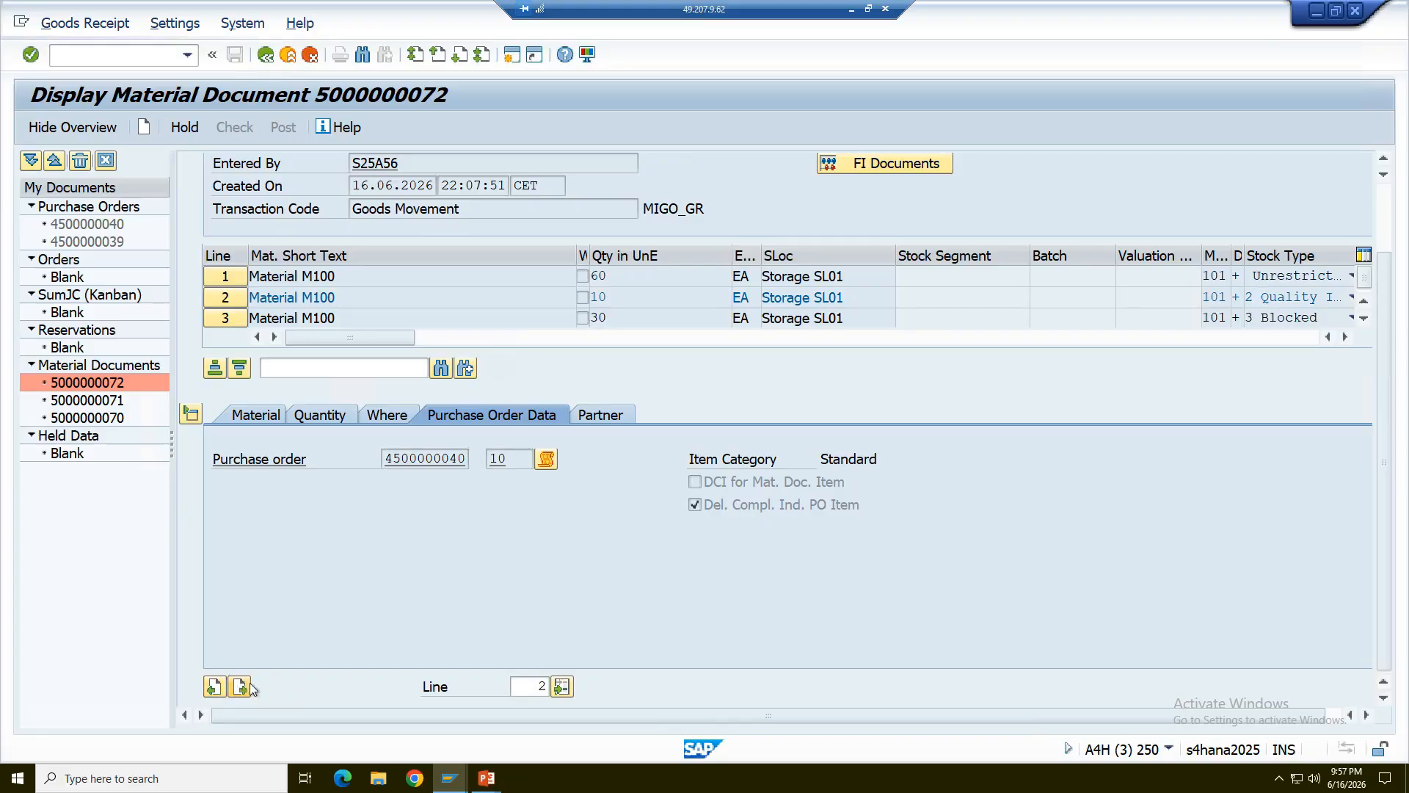
{"action": "left_click", "coordinate": [241, 687]}
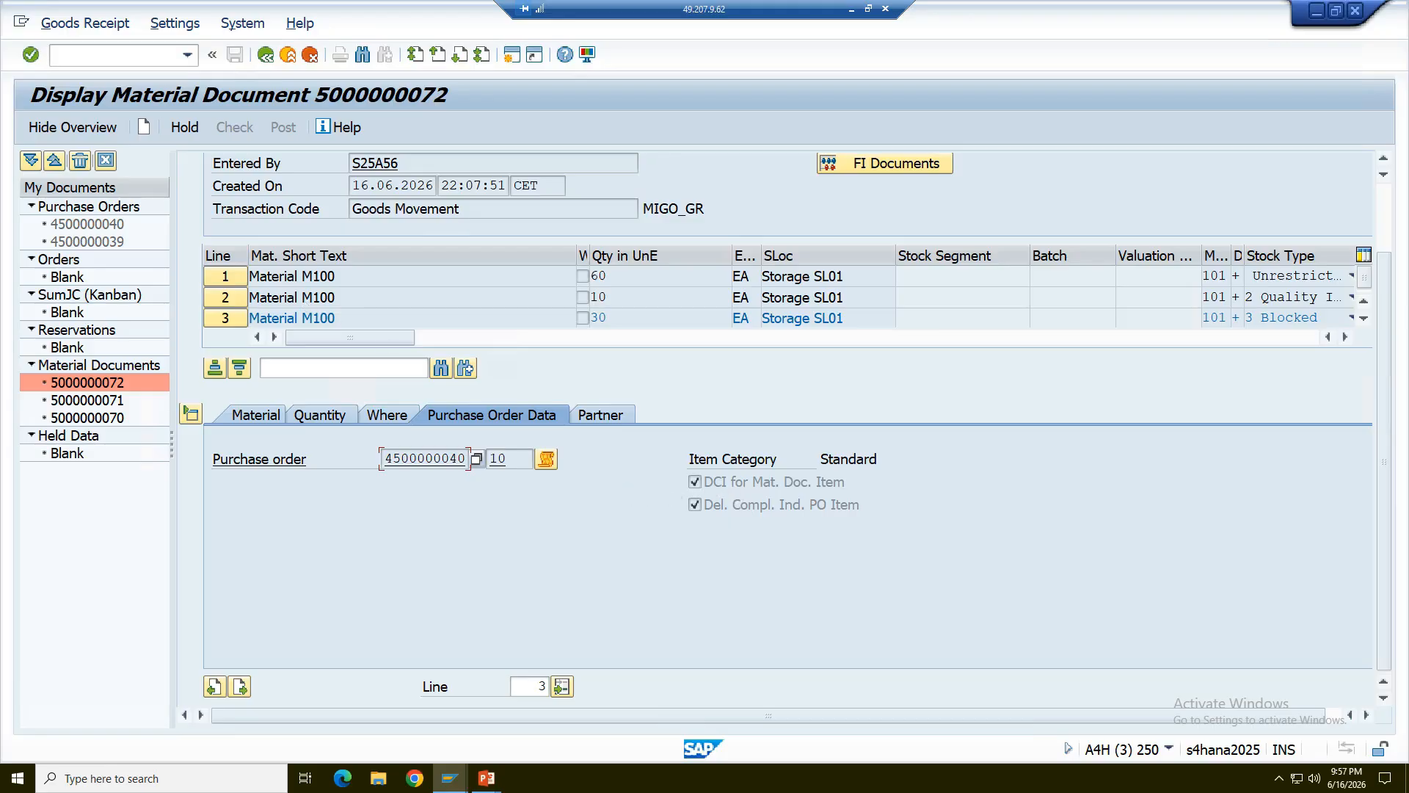